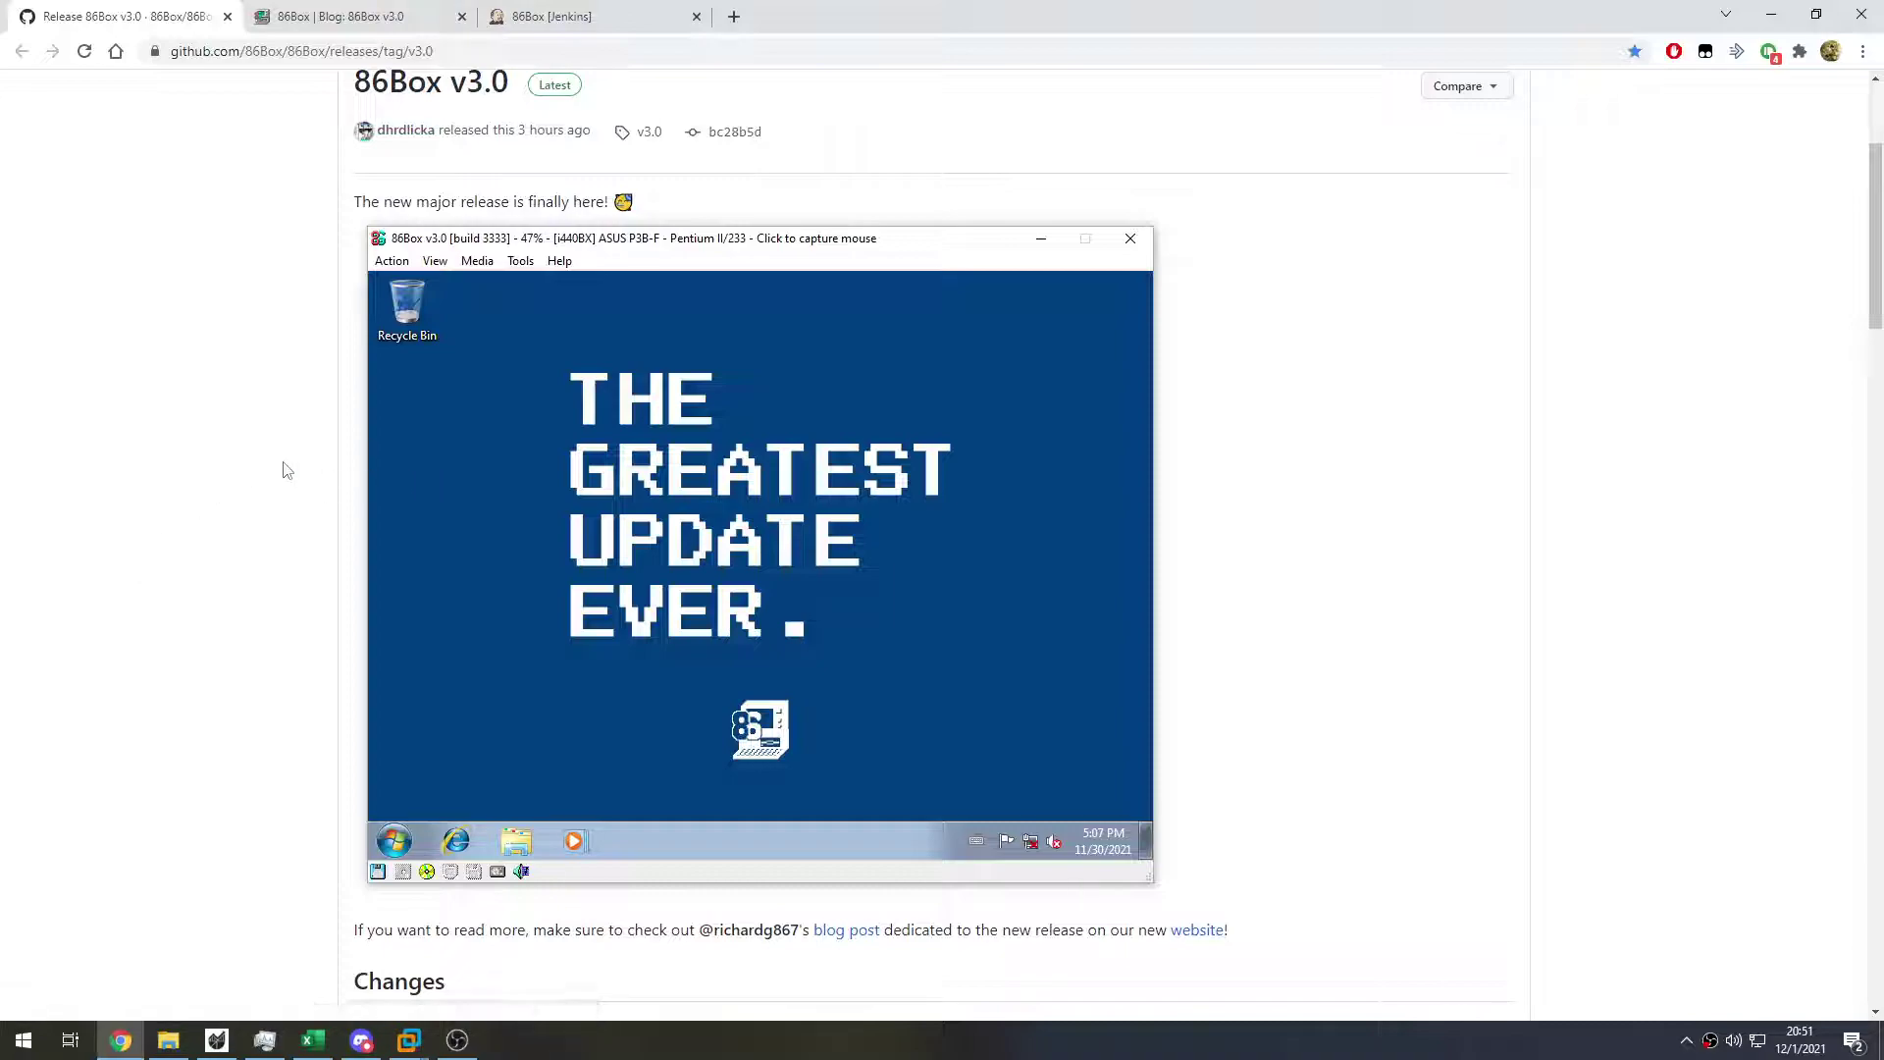
Look through the 86Box v3.0 release notes and their list of changes on GitHub
scroll(287, 471, "down", 1)
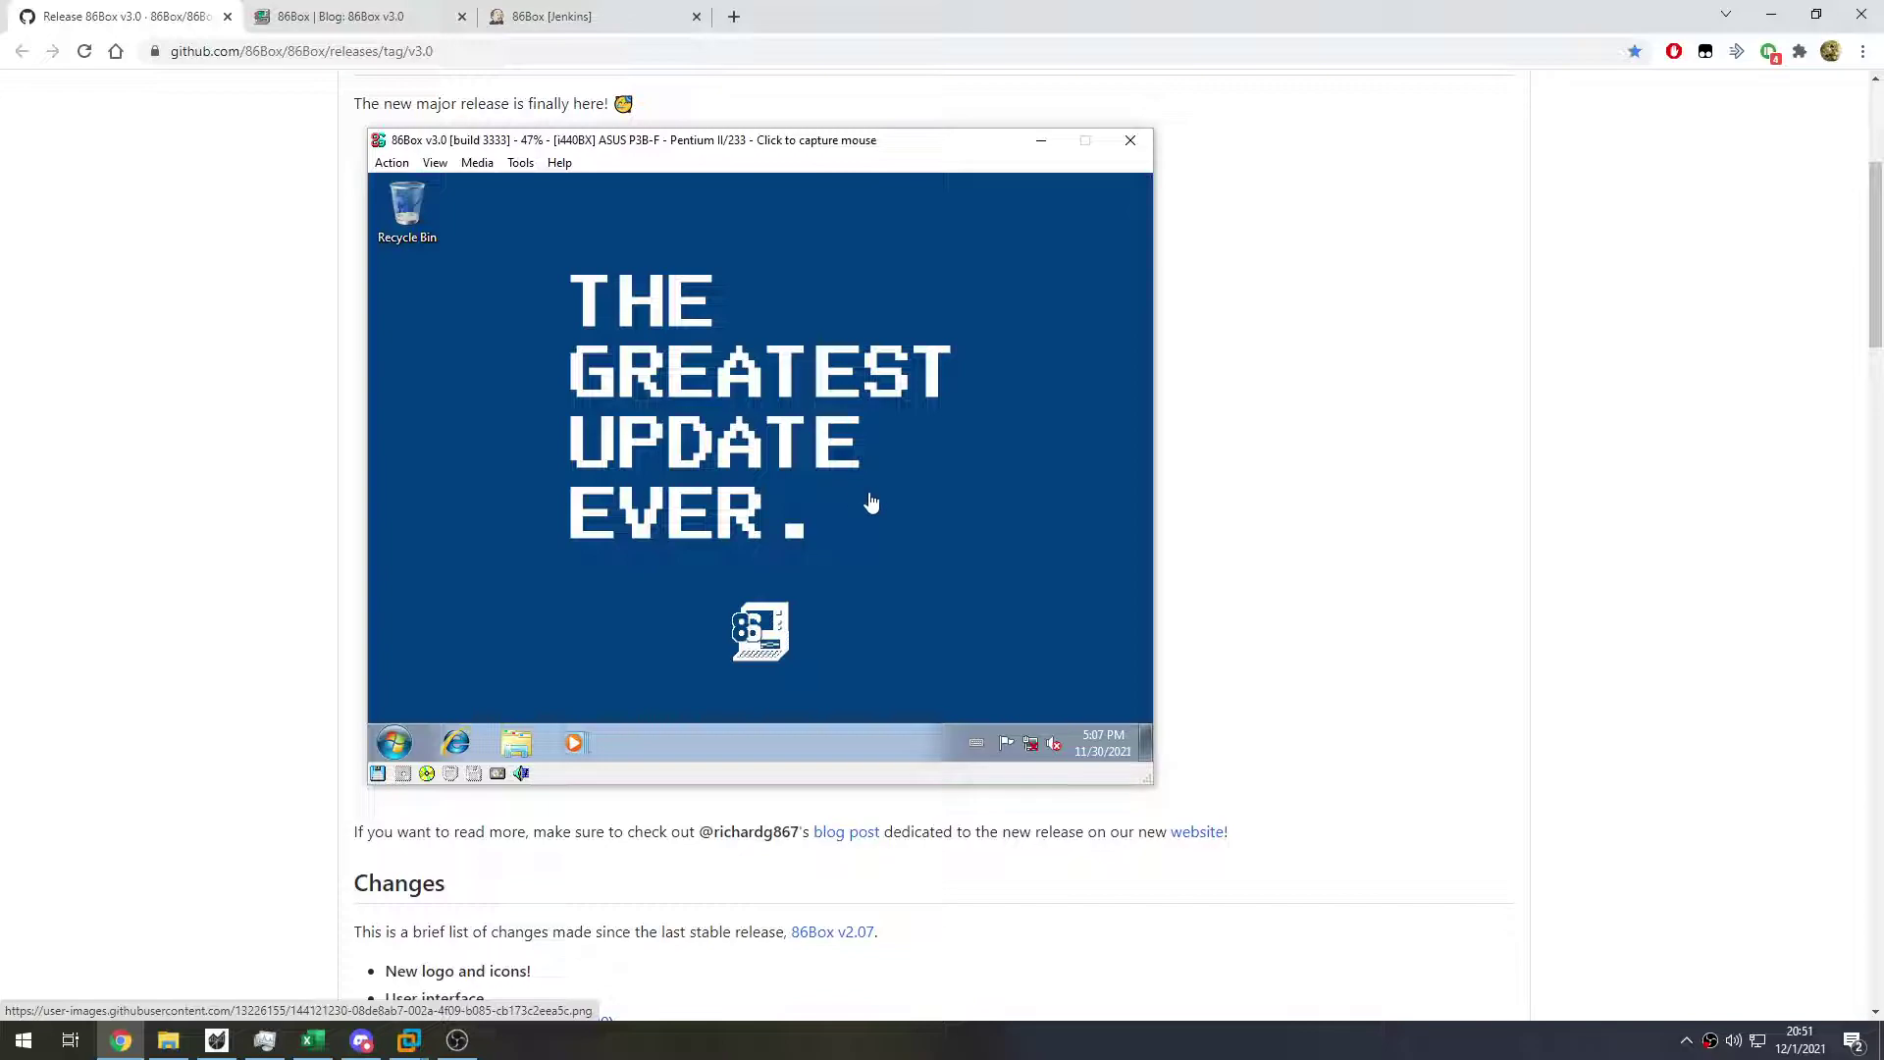
scroll(884, 503, "down", 2)
scroll(905, 501, "down", 15)
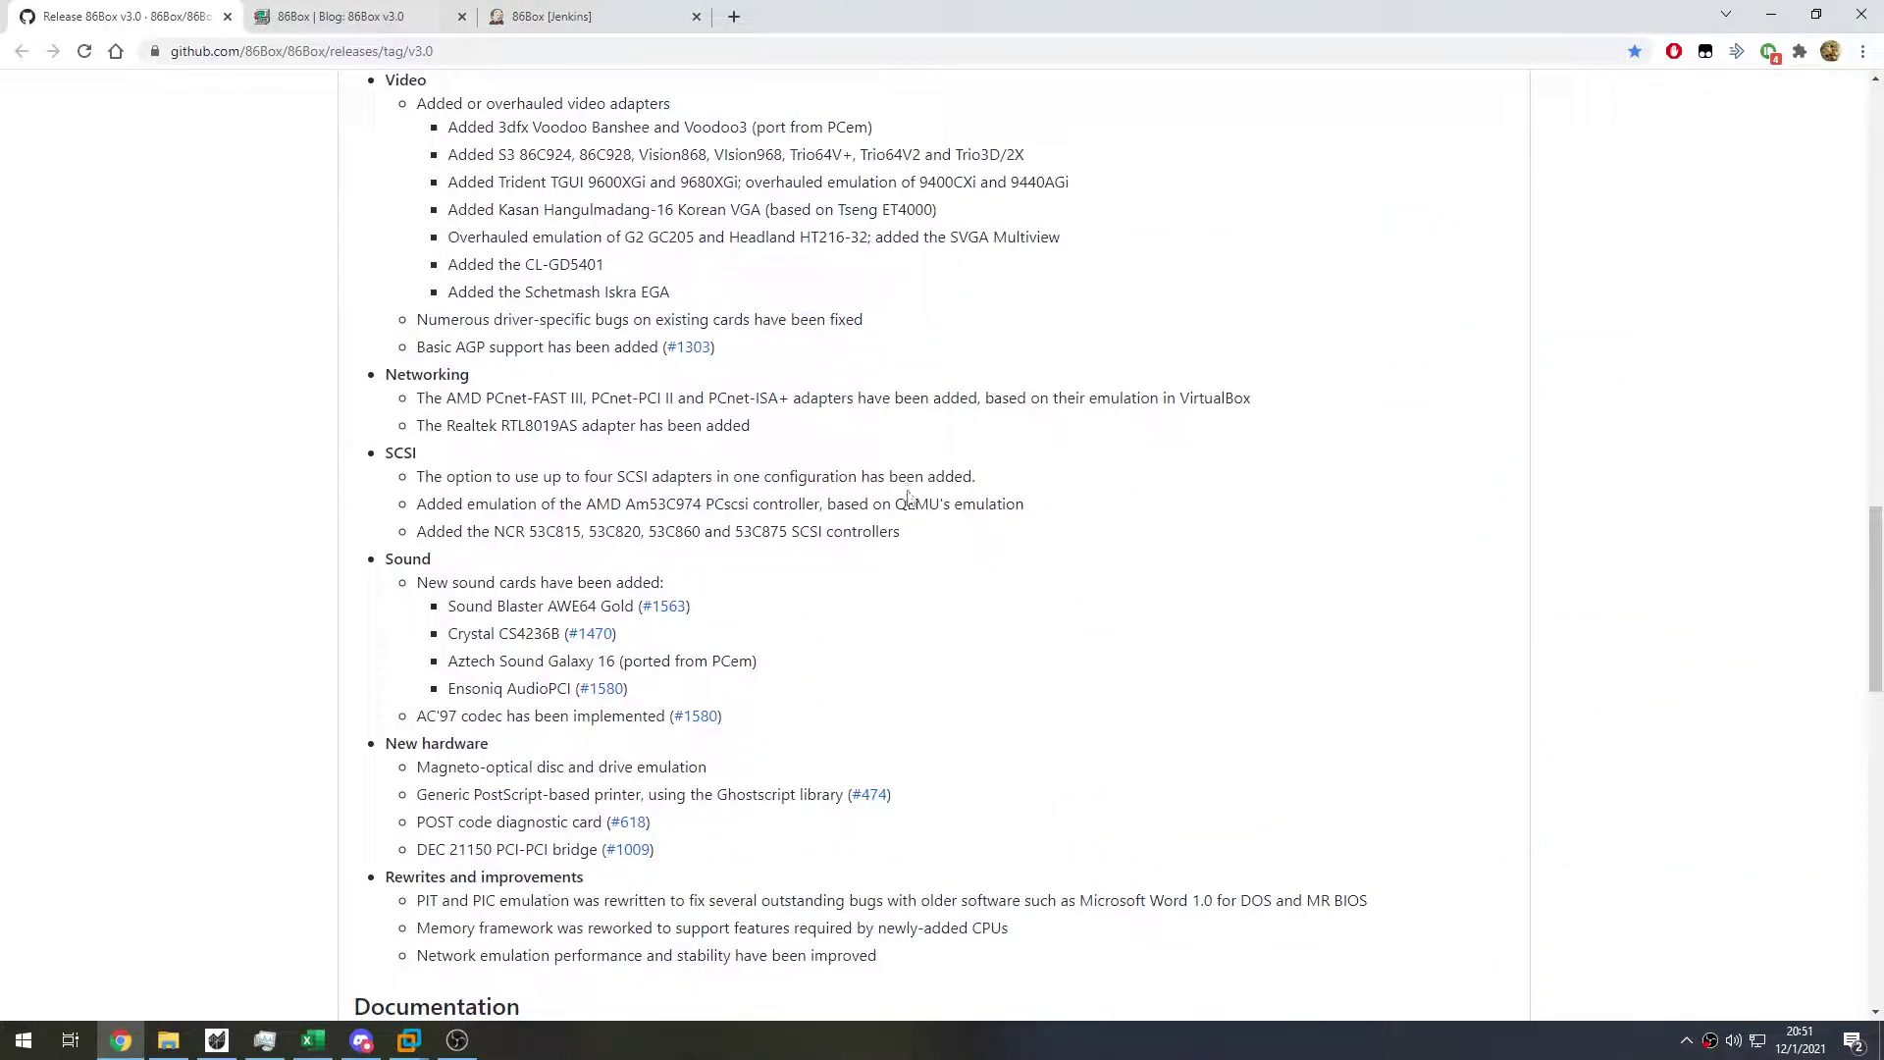
scroll(912, 499, "up", 13)
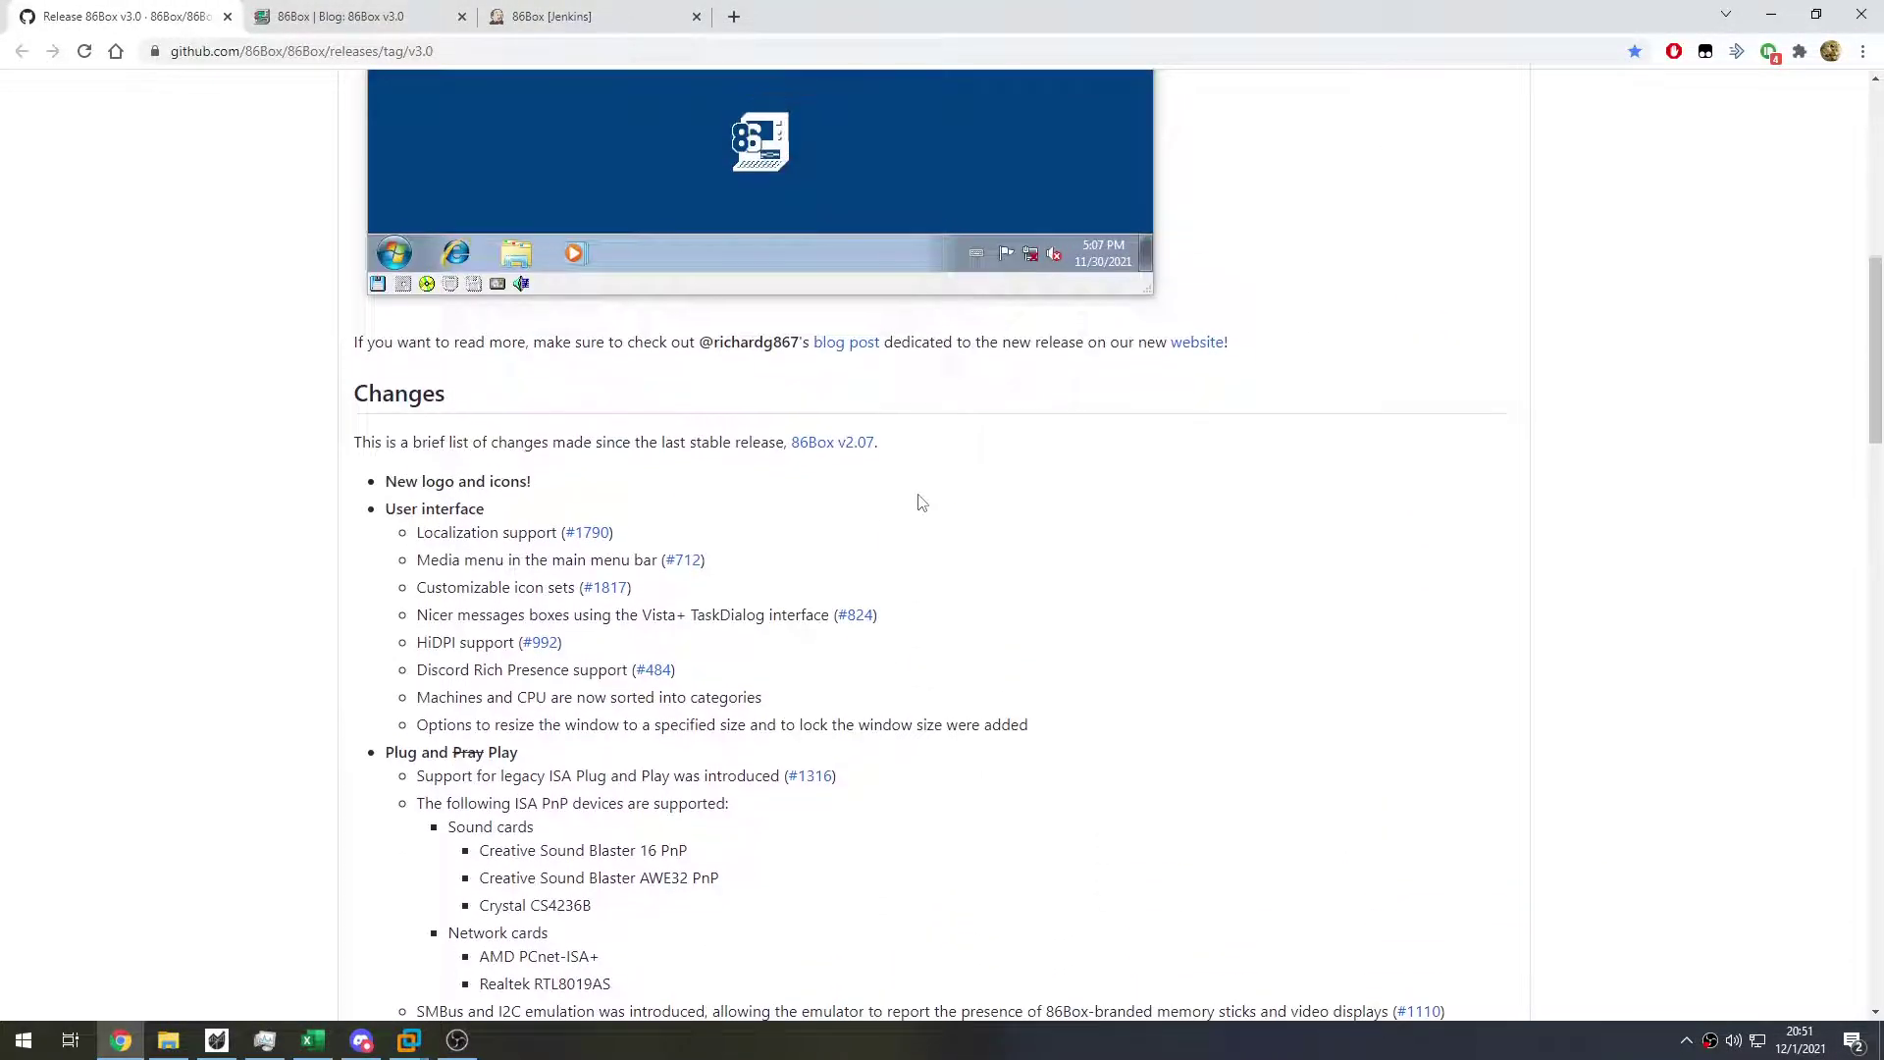
scroll(917, 500, "up", 4)
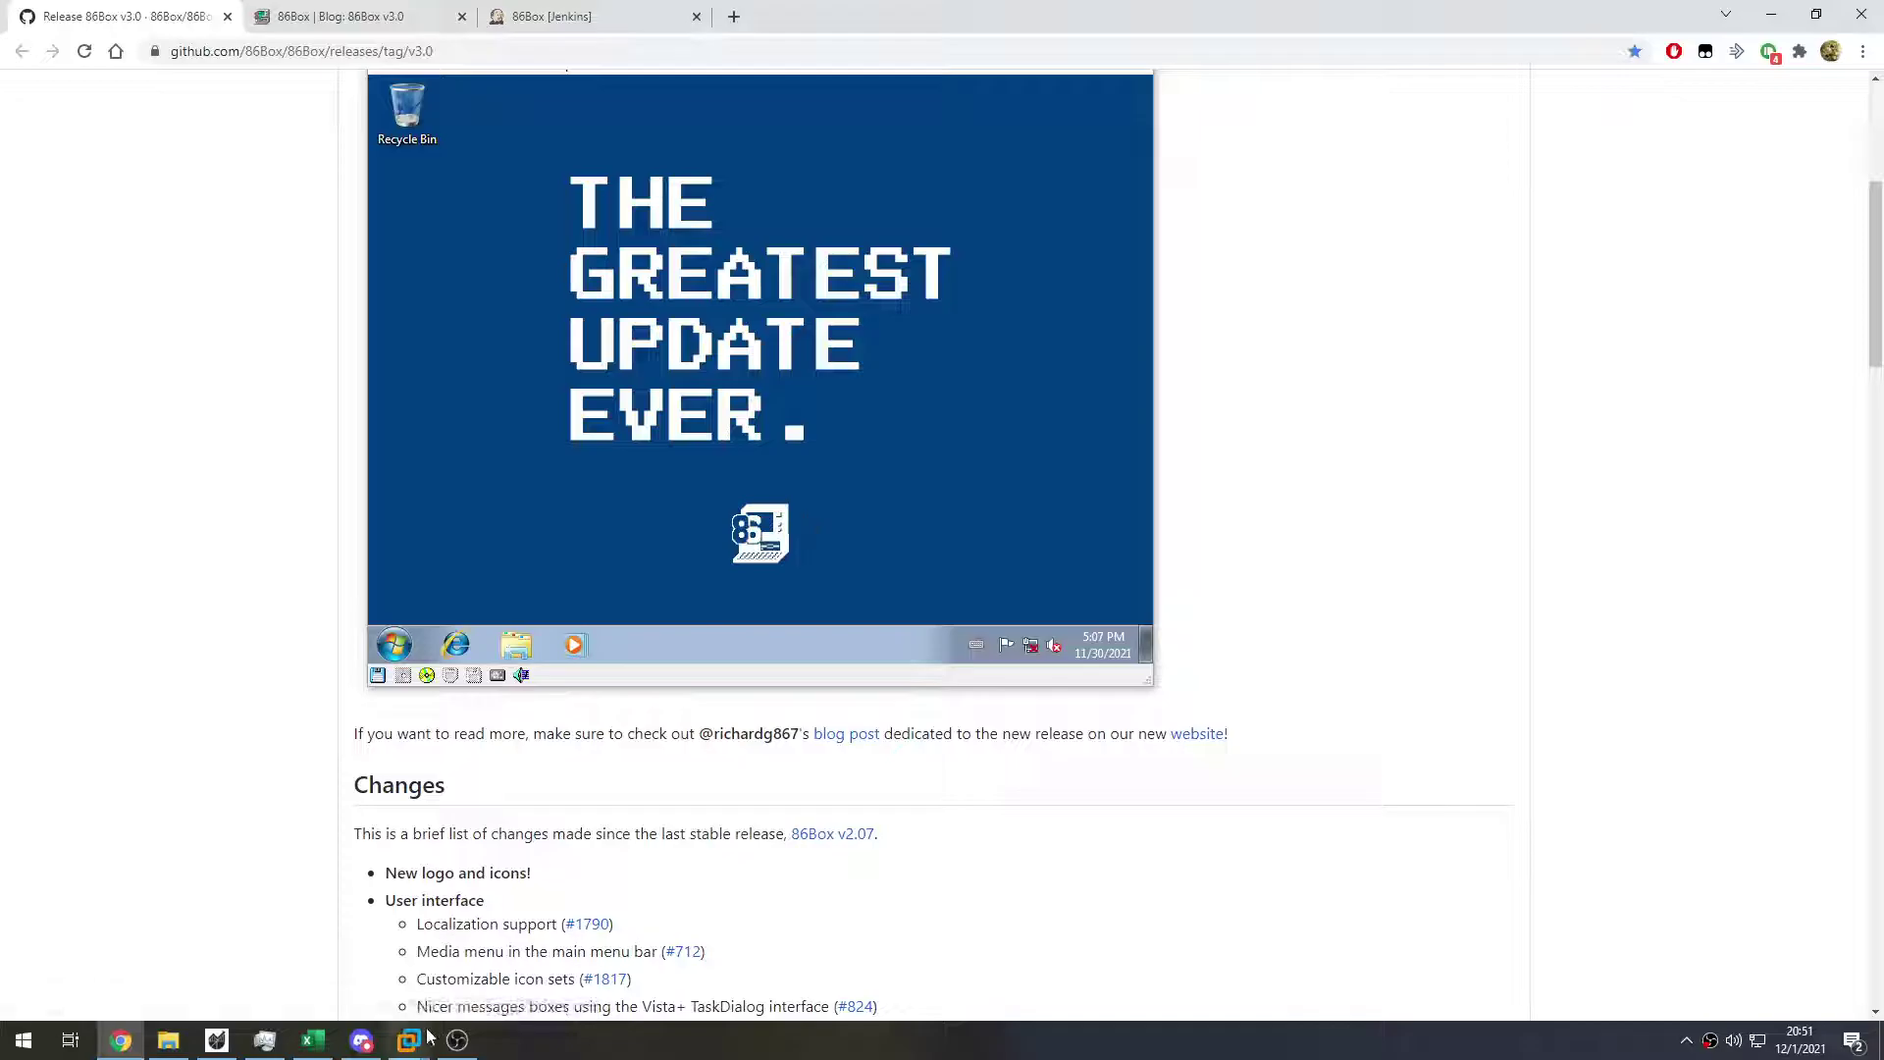
Switch to the Windows 11 virtual machine, load github.com/86Box/86box in its browser, and close the leftover Version 1.7.2 release tab
mouse_move(410, 1038)
left_click(618, 922)
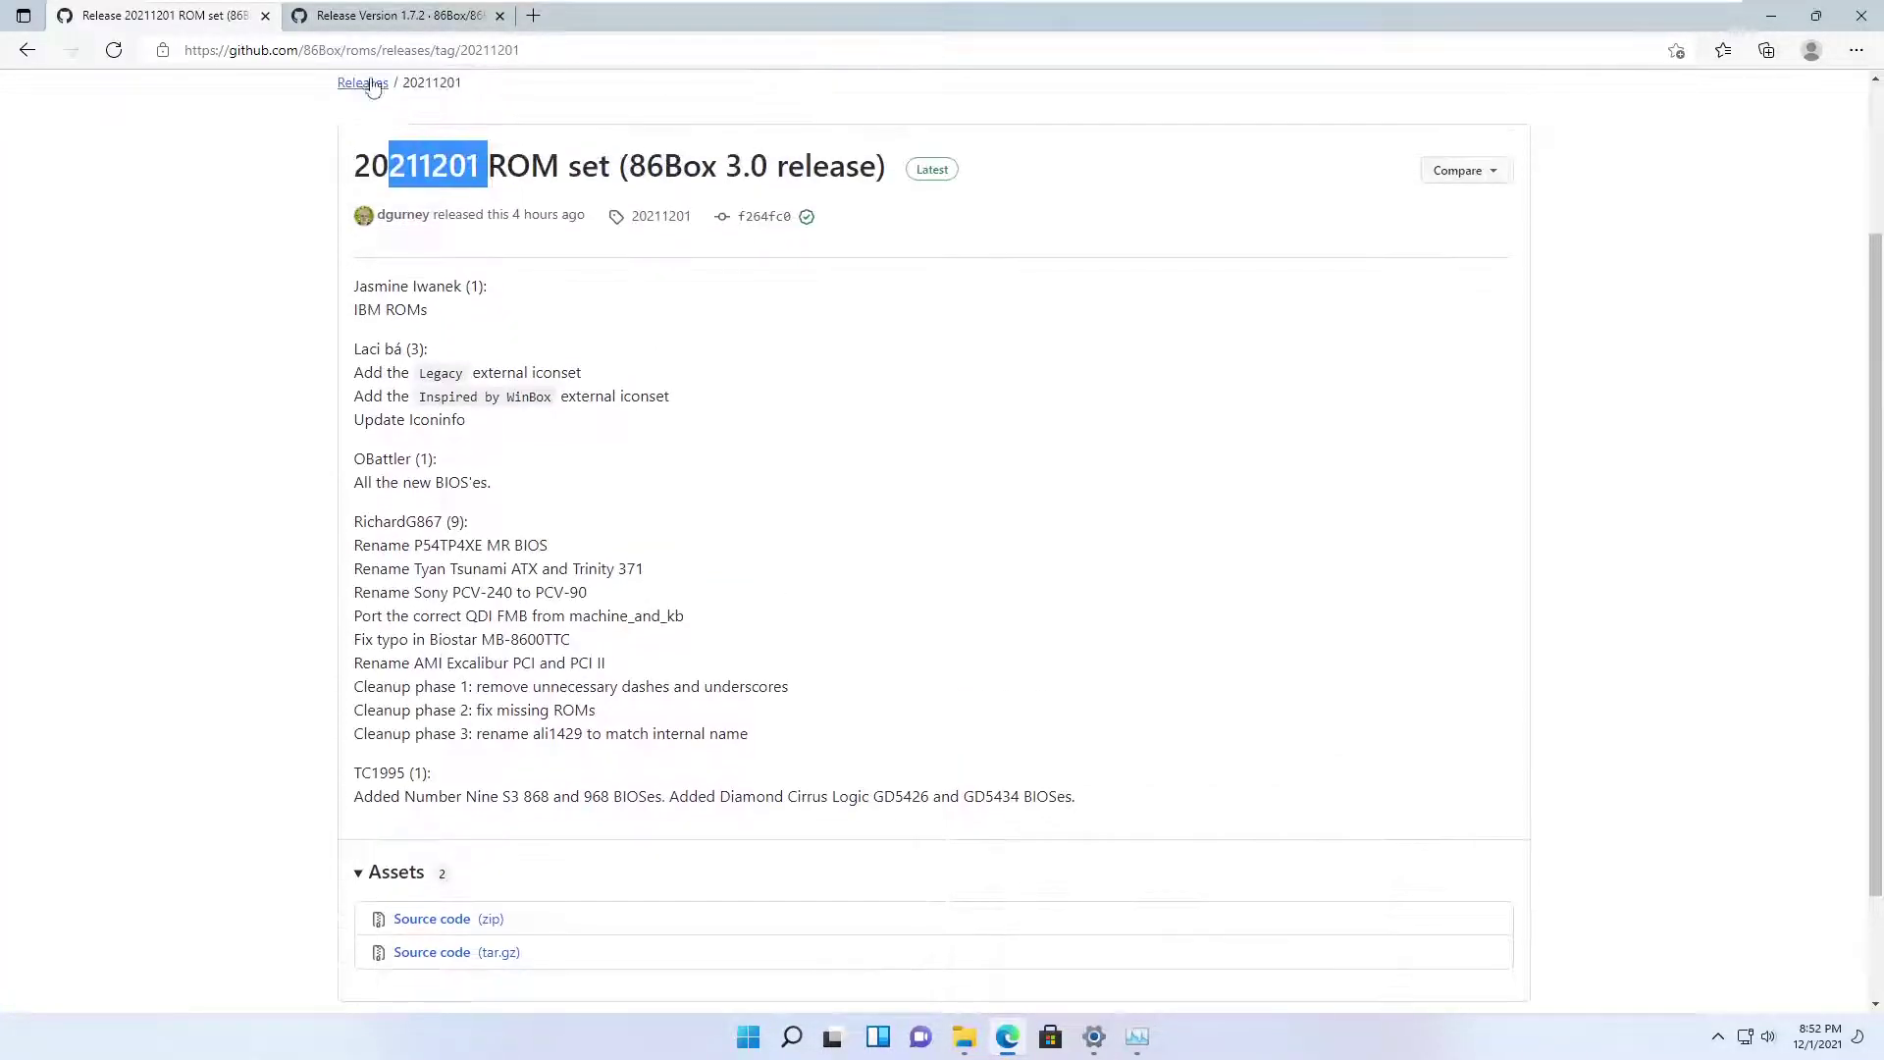
left_click_drag(349, 50, 639, 70)
type("86bix")
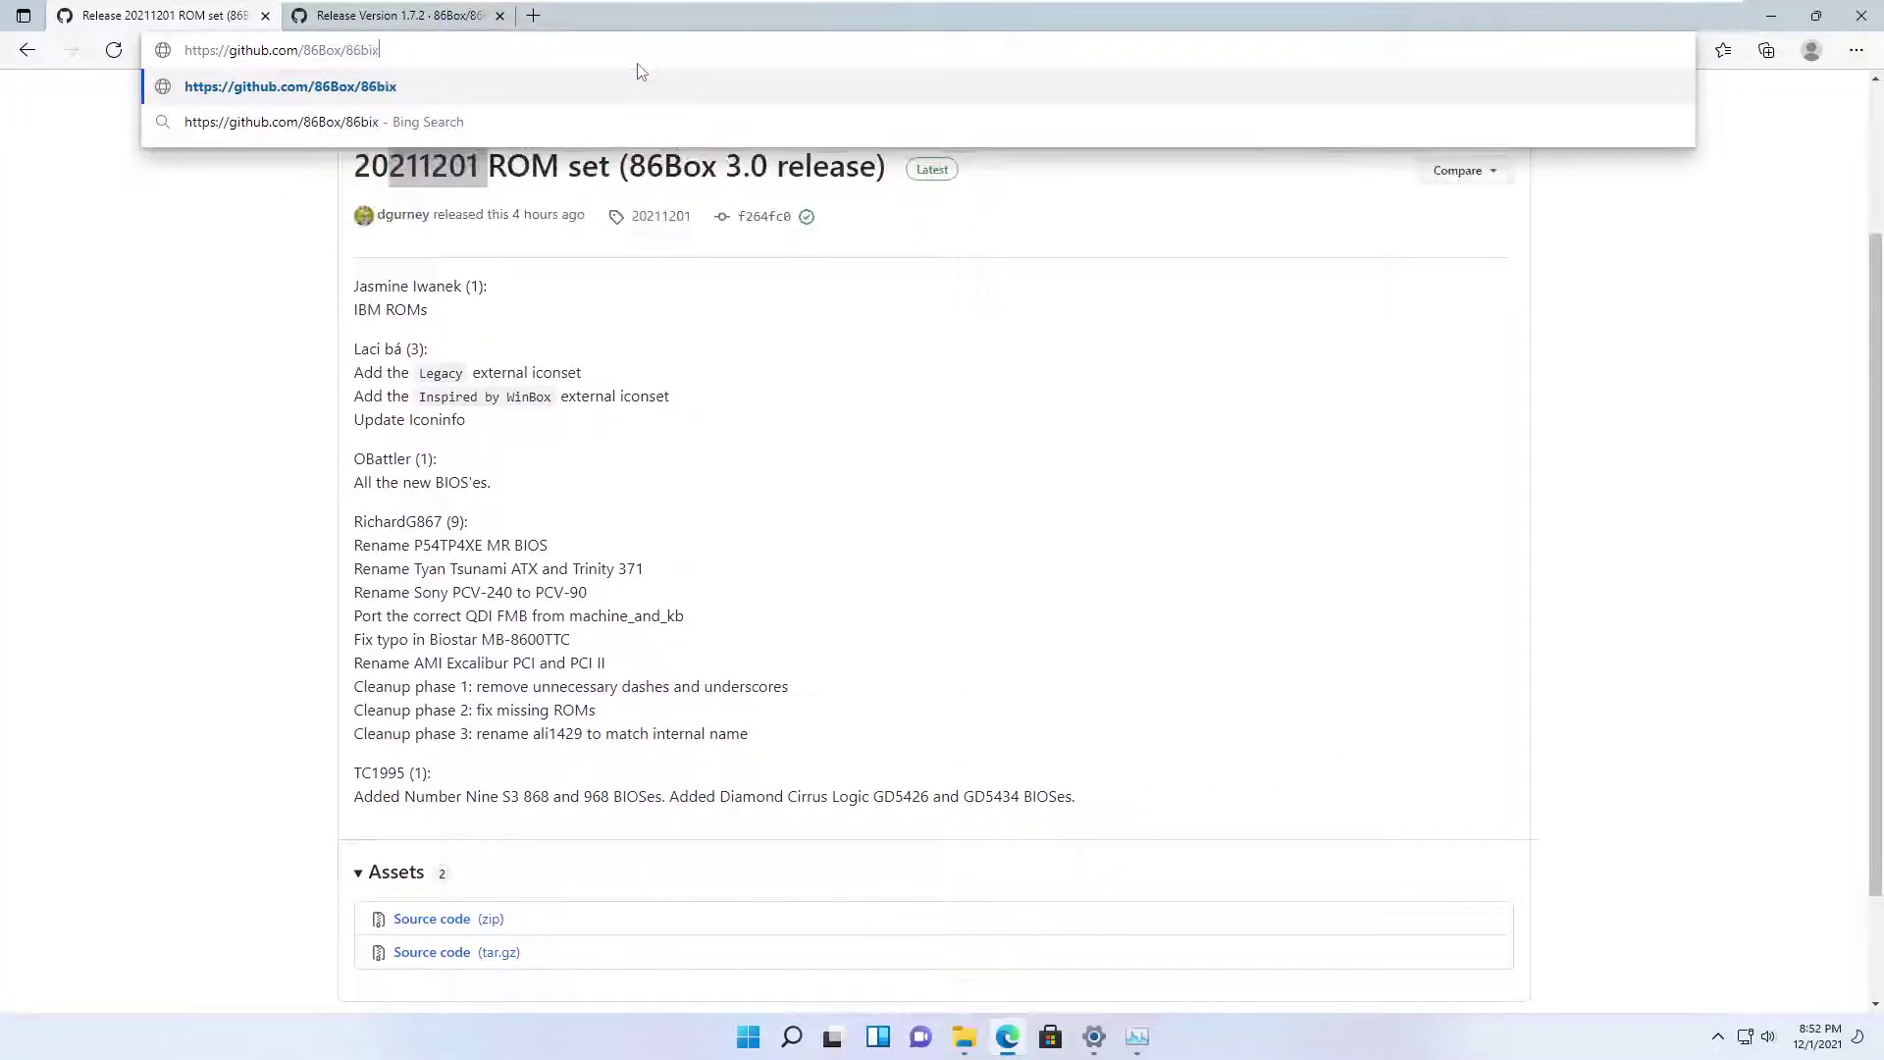
key("BackSpace")
key("BackSpace")
type("ox")
key("Return")
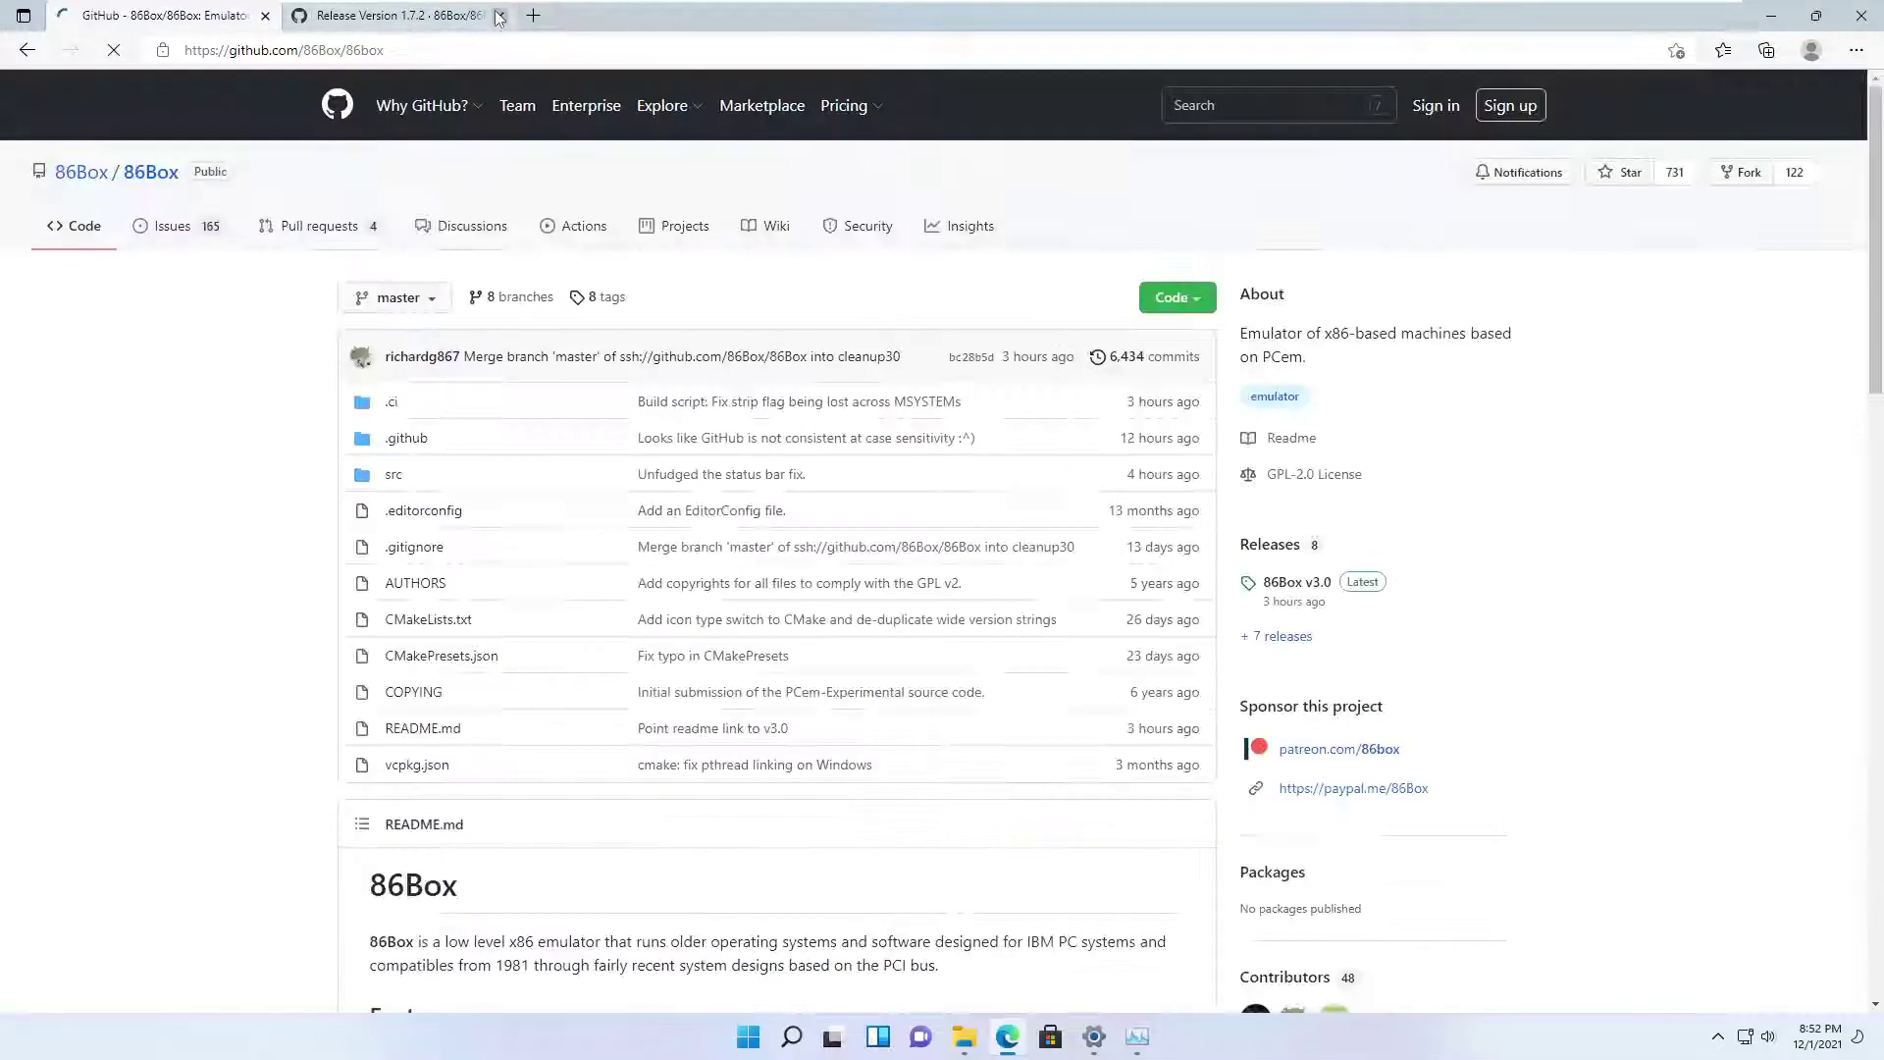
left_click(500, 16)
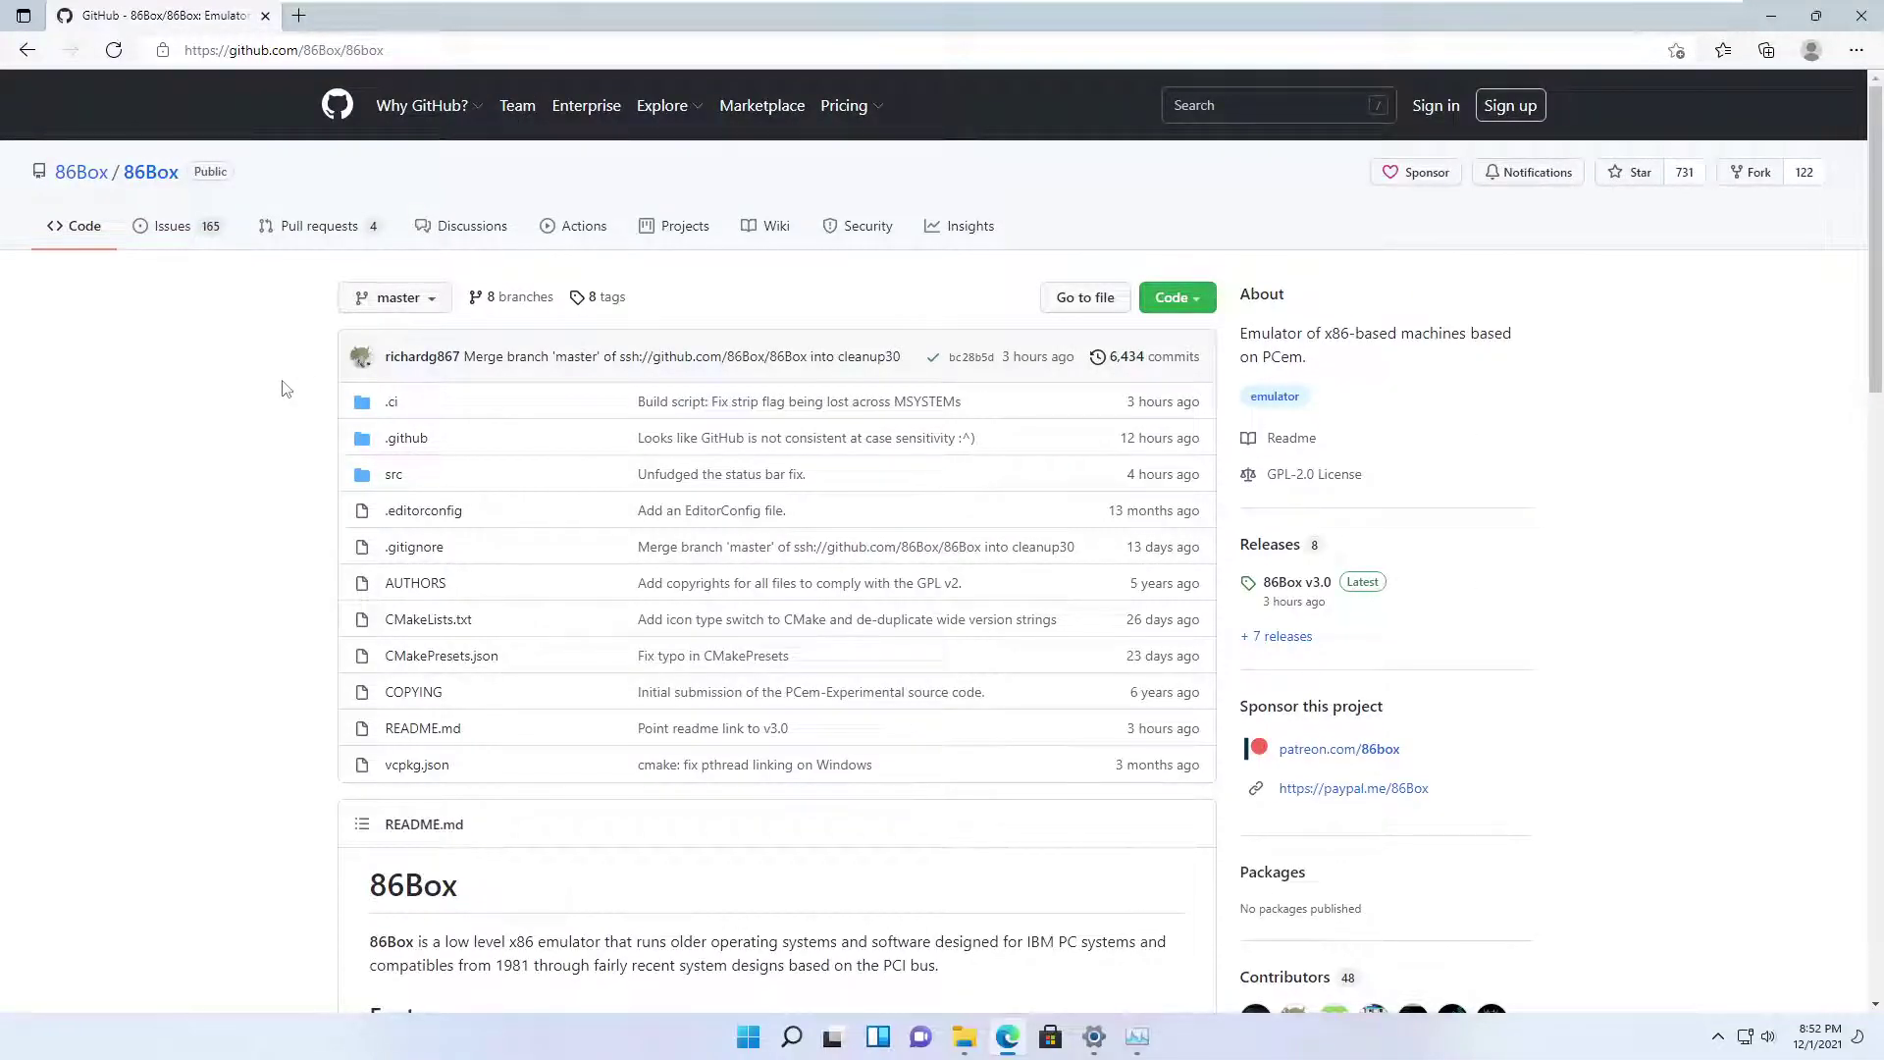
From the README's automatic builds link, download the New Recompiler Windows x64 build 86Box-NDR-Debug-Windows-64-b3333.zip
scroll(295, 386, "down", 15)
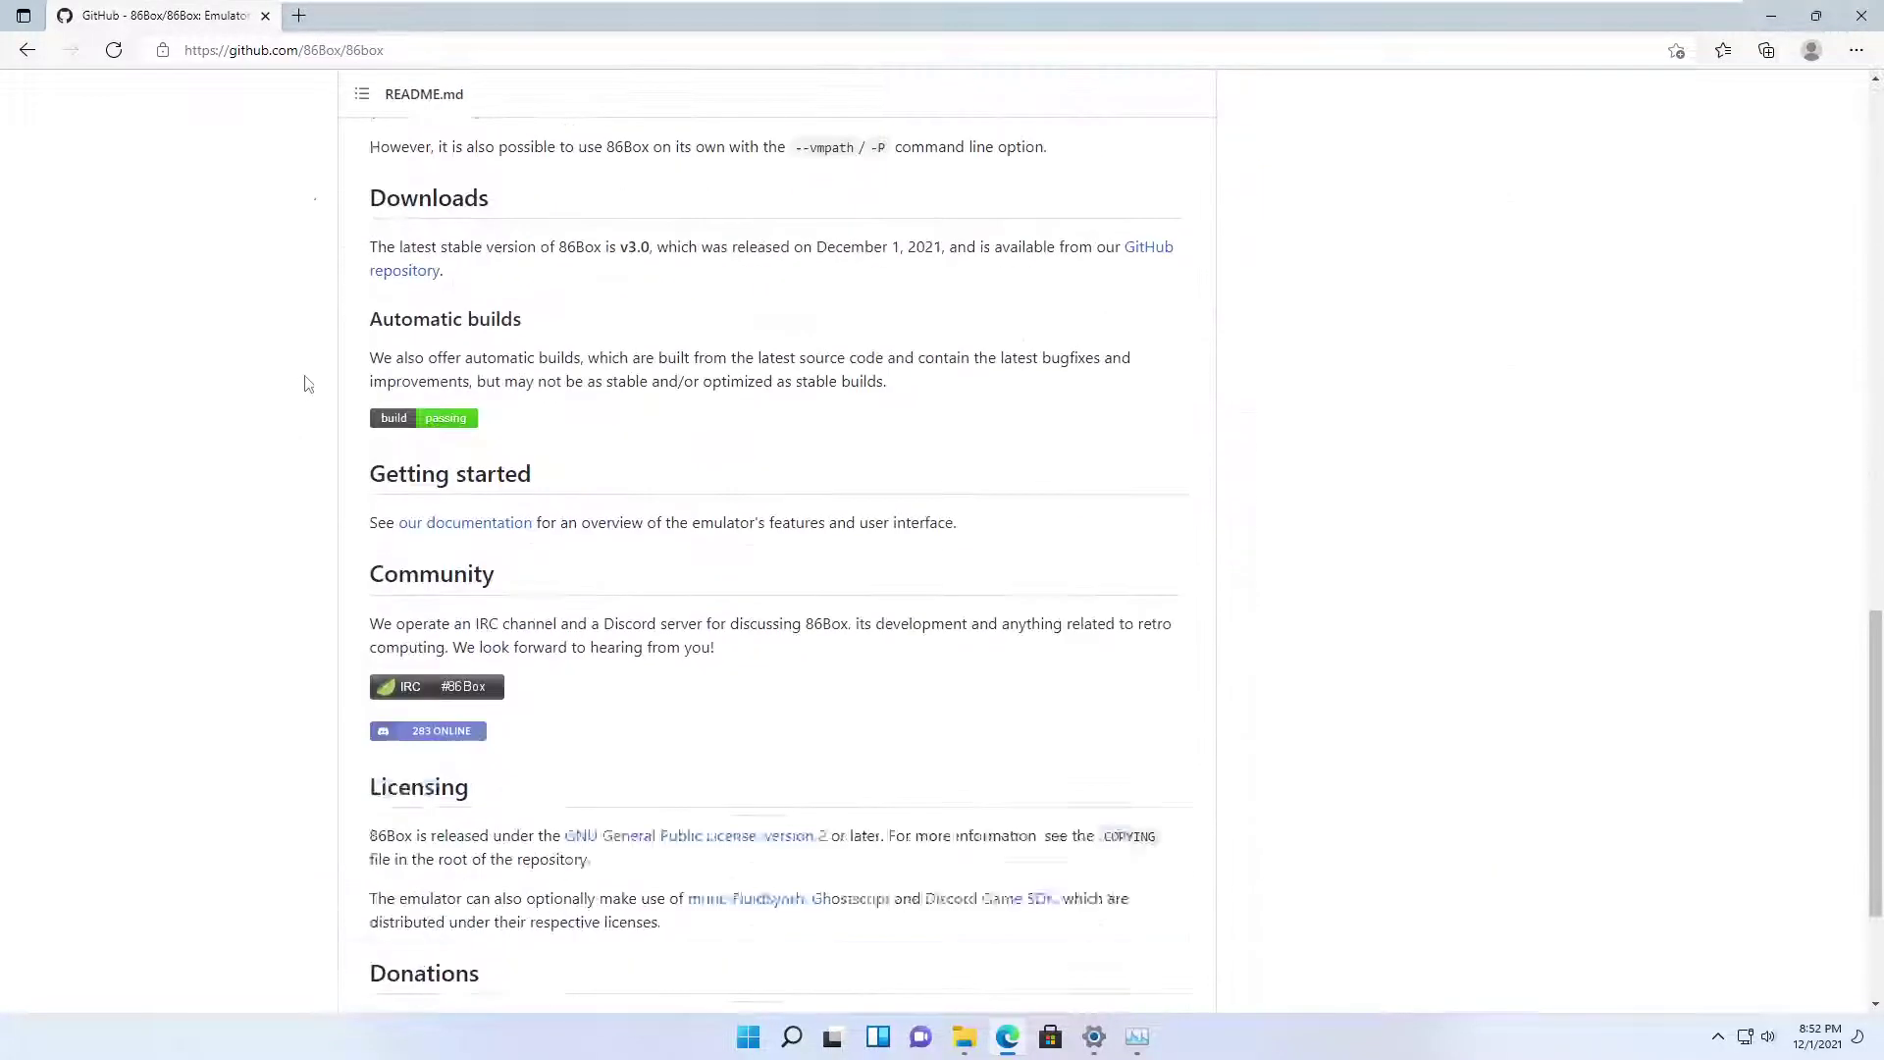
scroll(304, 383, "down", 3)
left_click(355, 230)
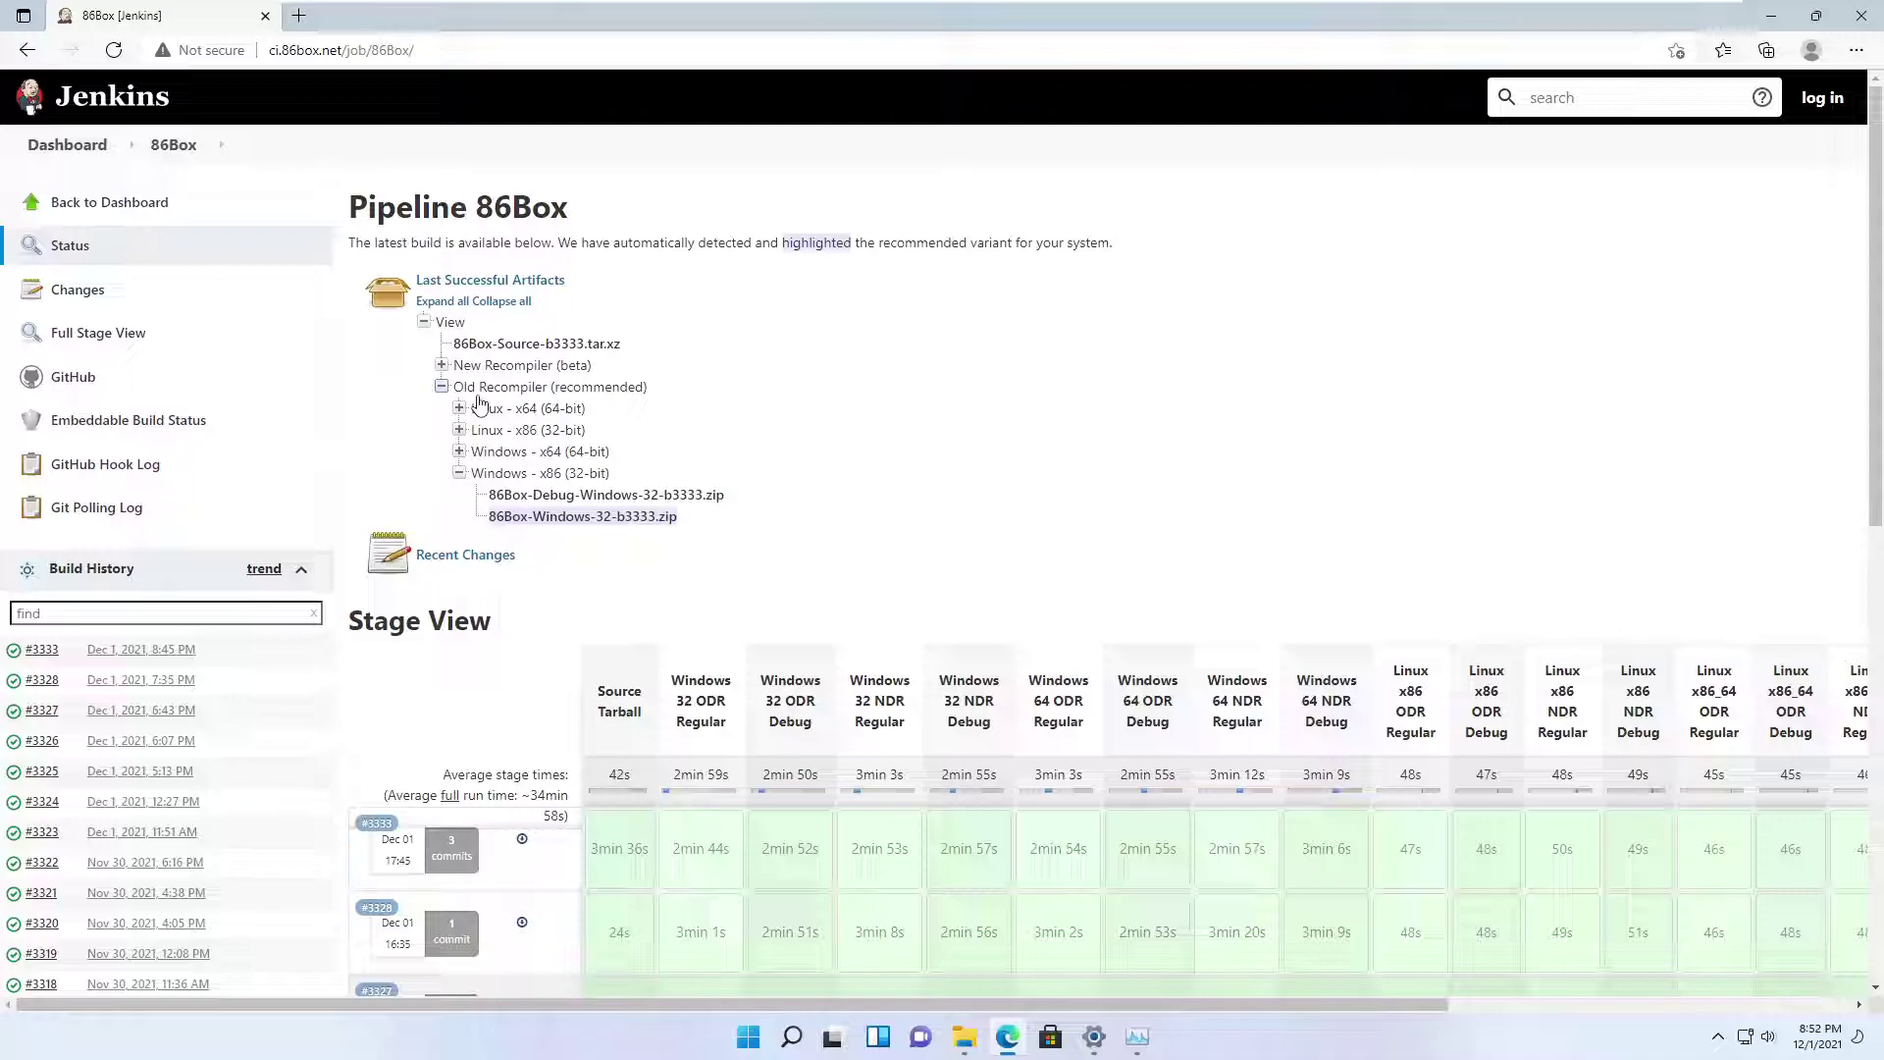
left_click(451, 365)
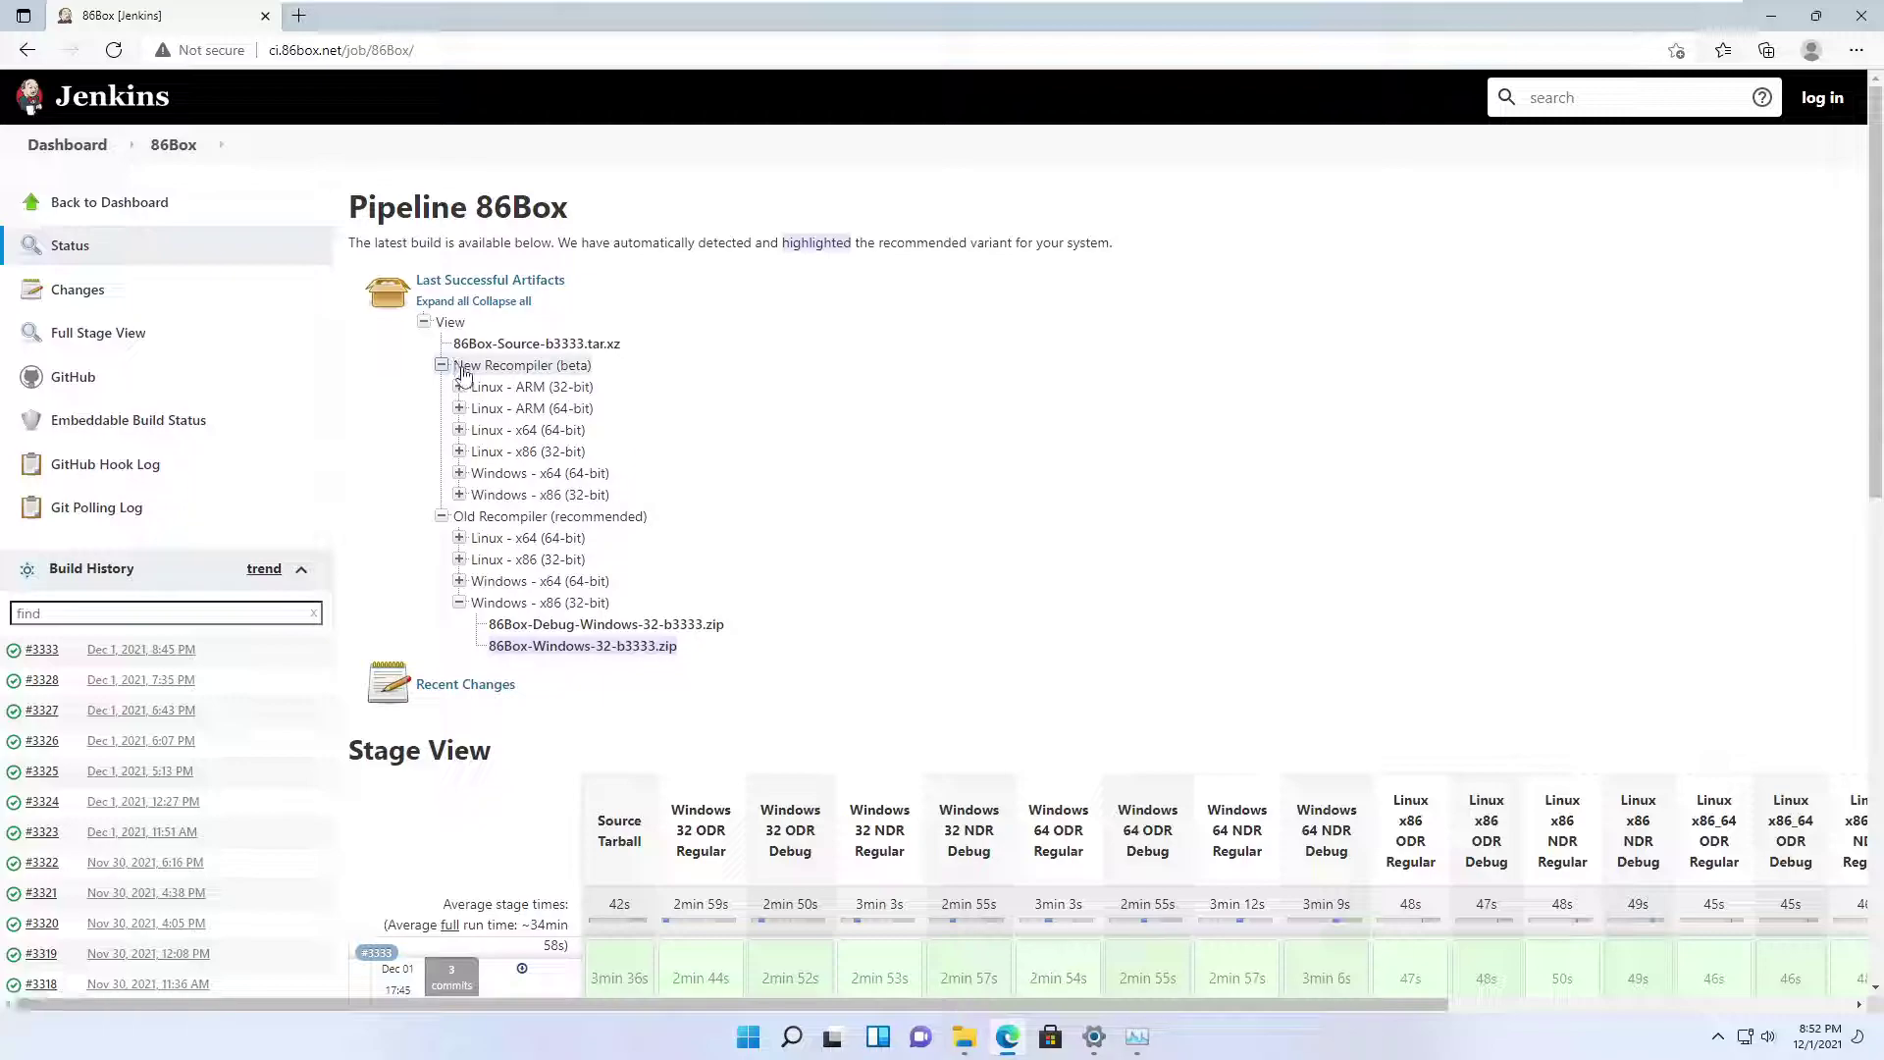
left_click(458, 473)
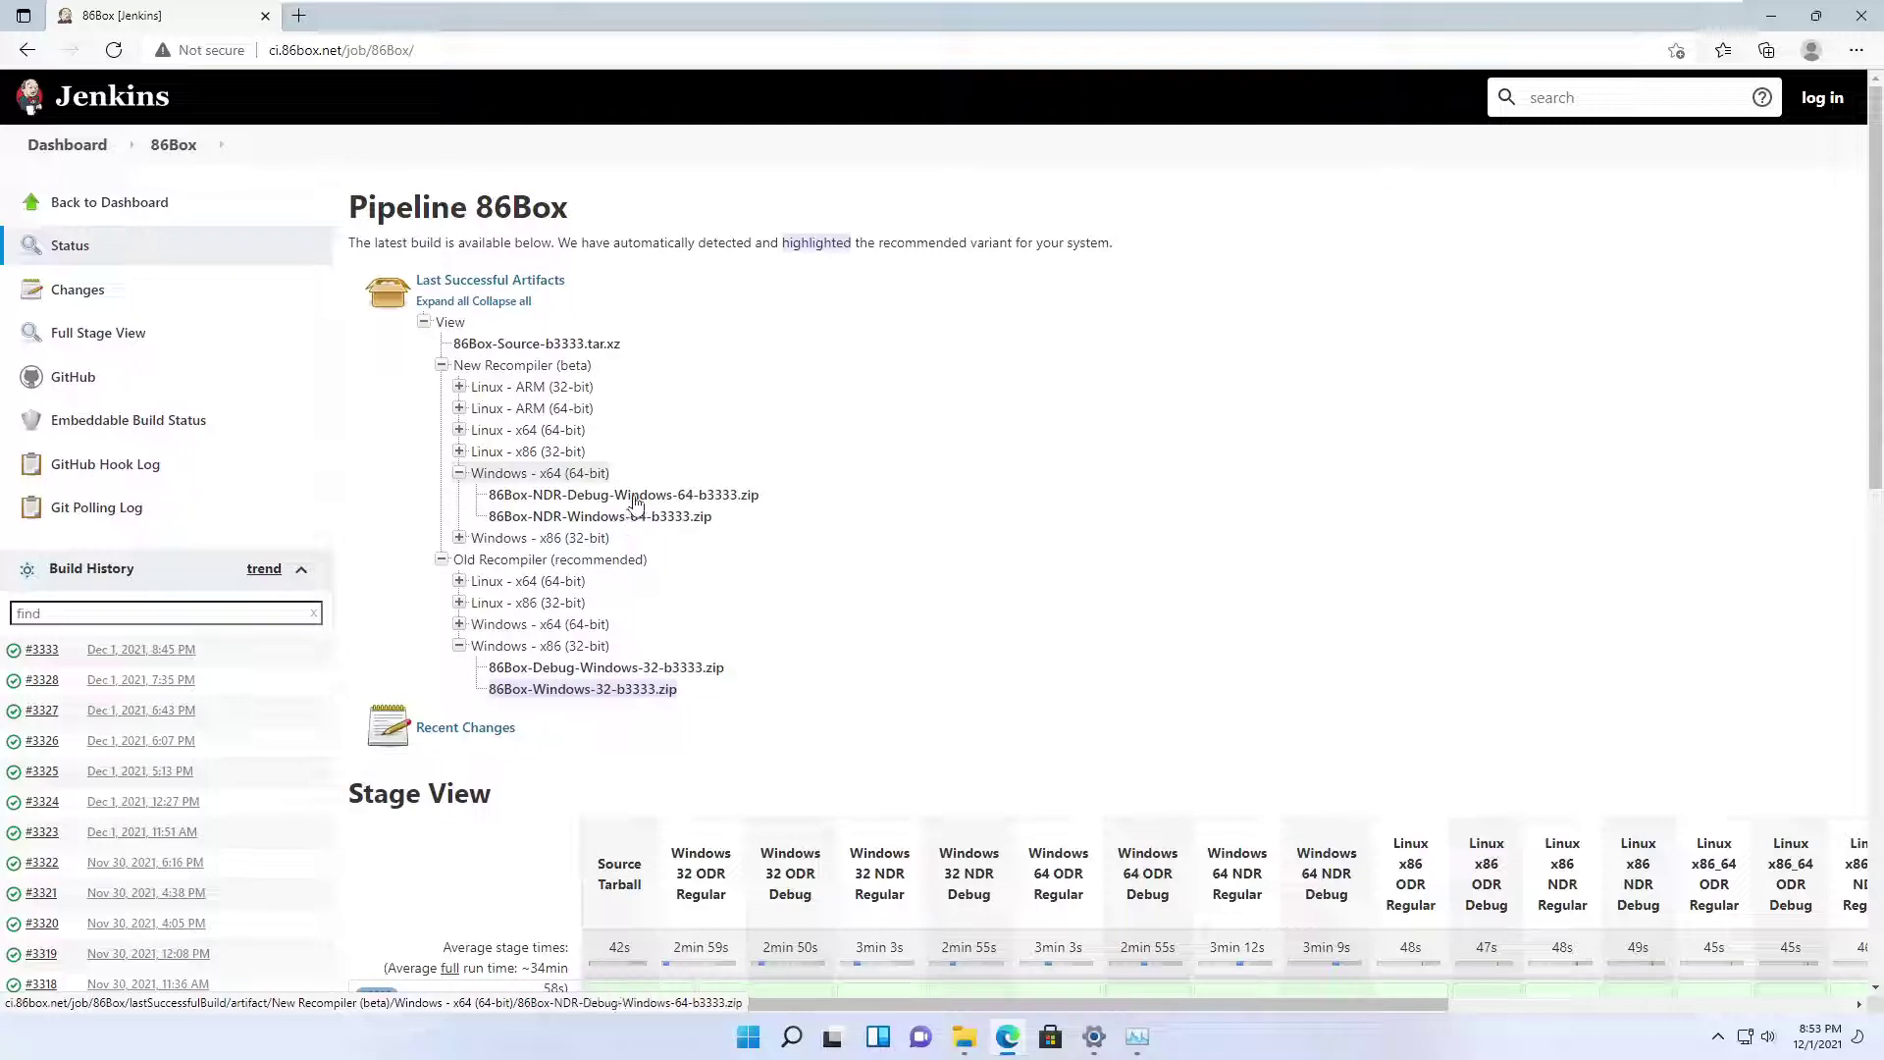
left_click(635, 502)
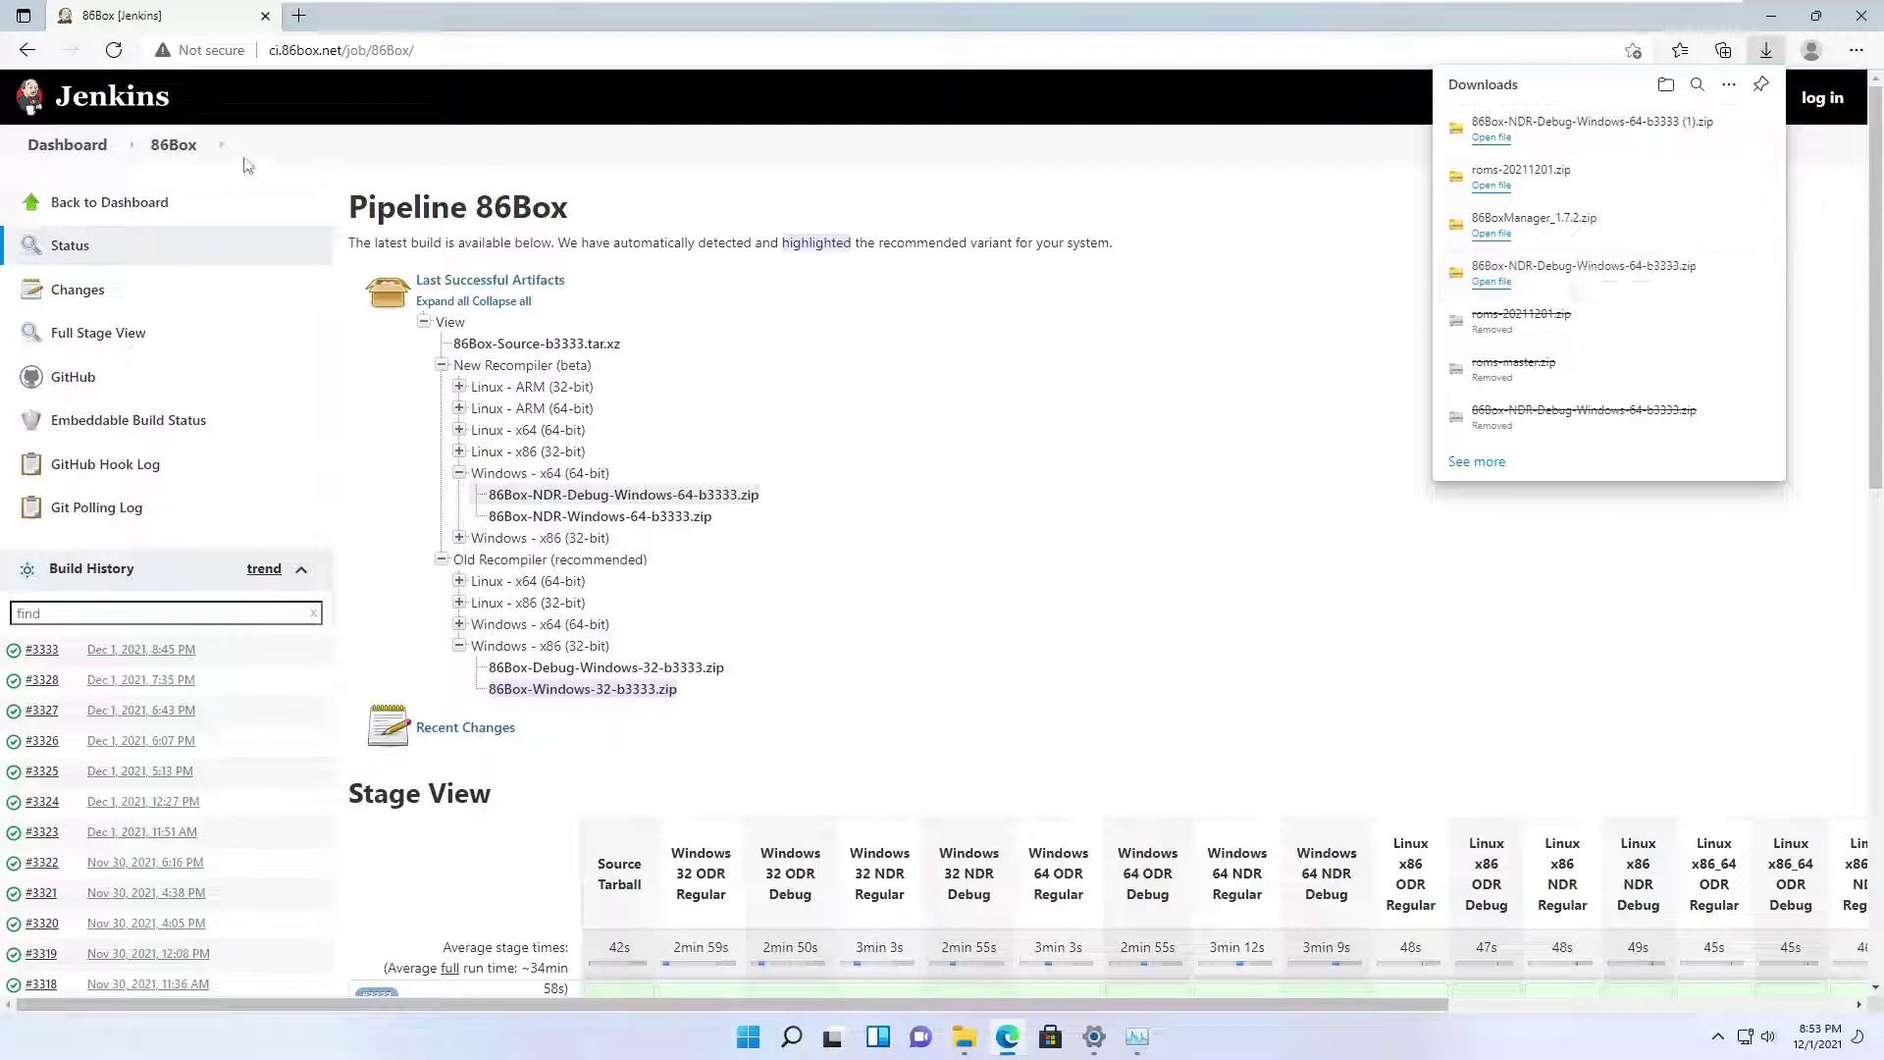
Go to the 86BoxManager repository of the 86Box organization and download 86BoxManager_1.7.2.zip from its latest release
left_click(27, 50)
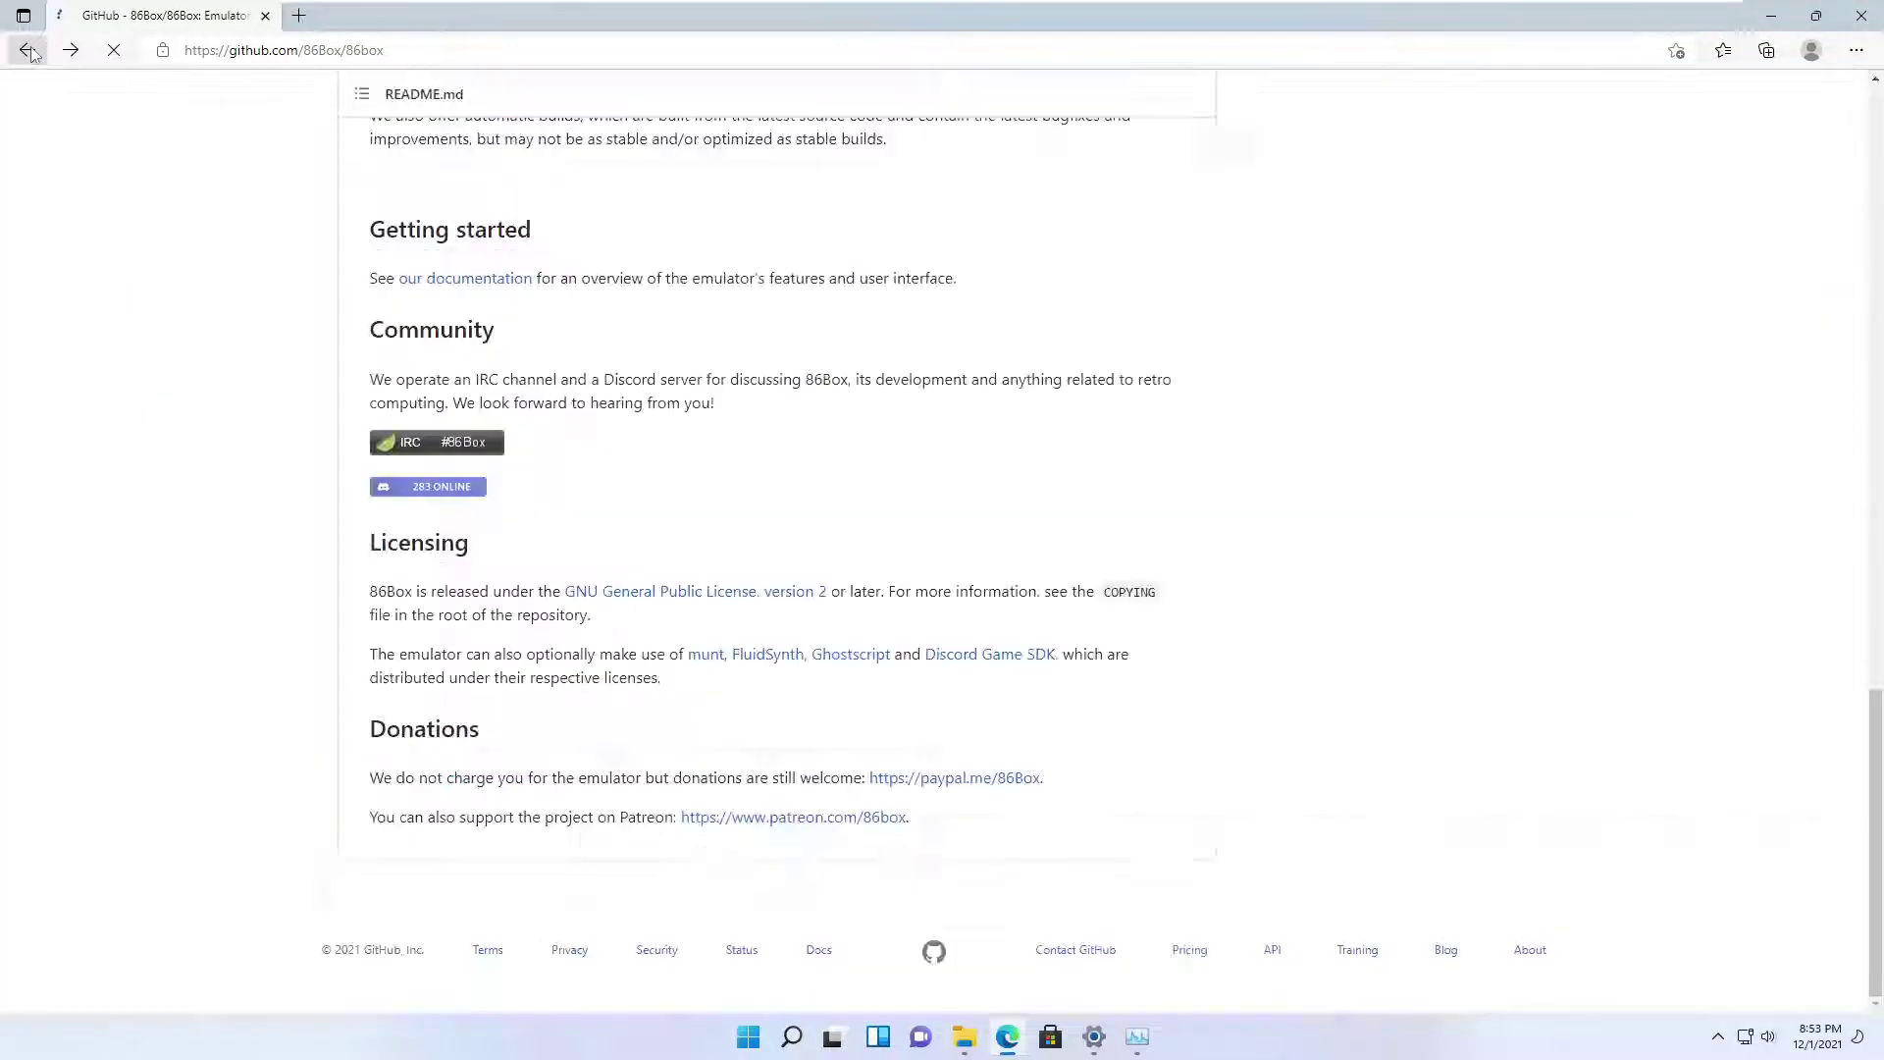
scroll(687, 540, "up", 5)
scroll(471, 361, "up", 15)
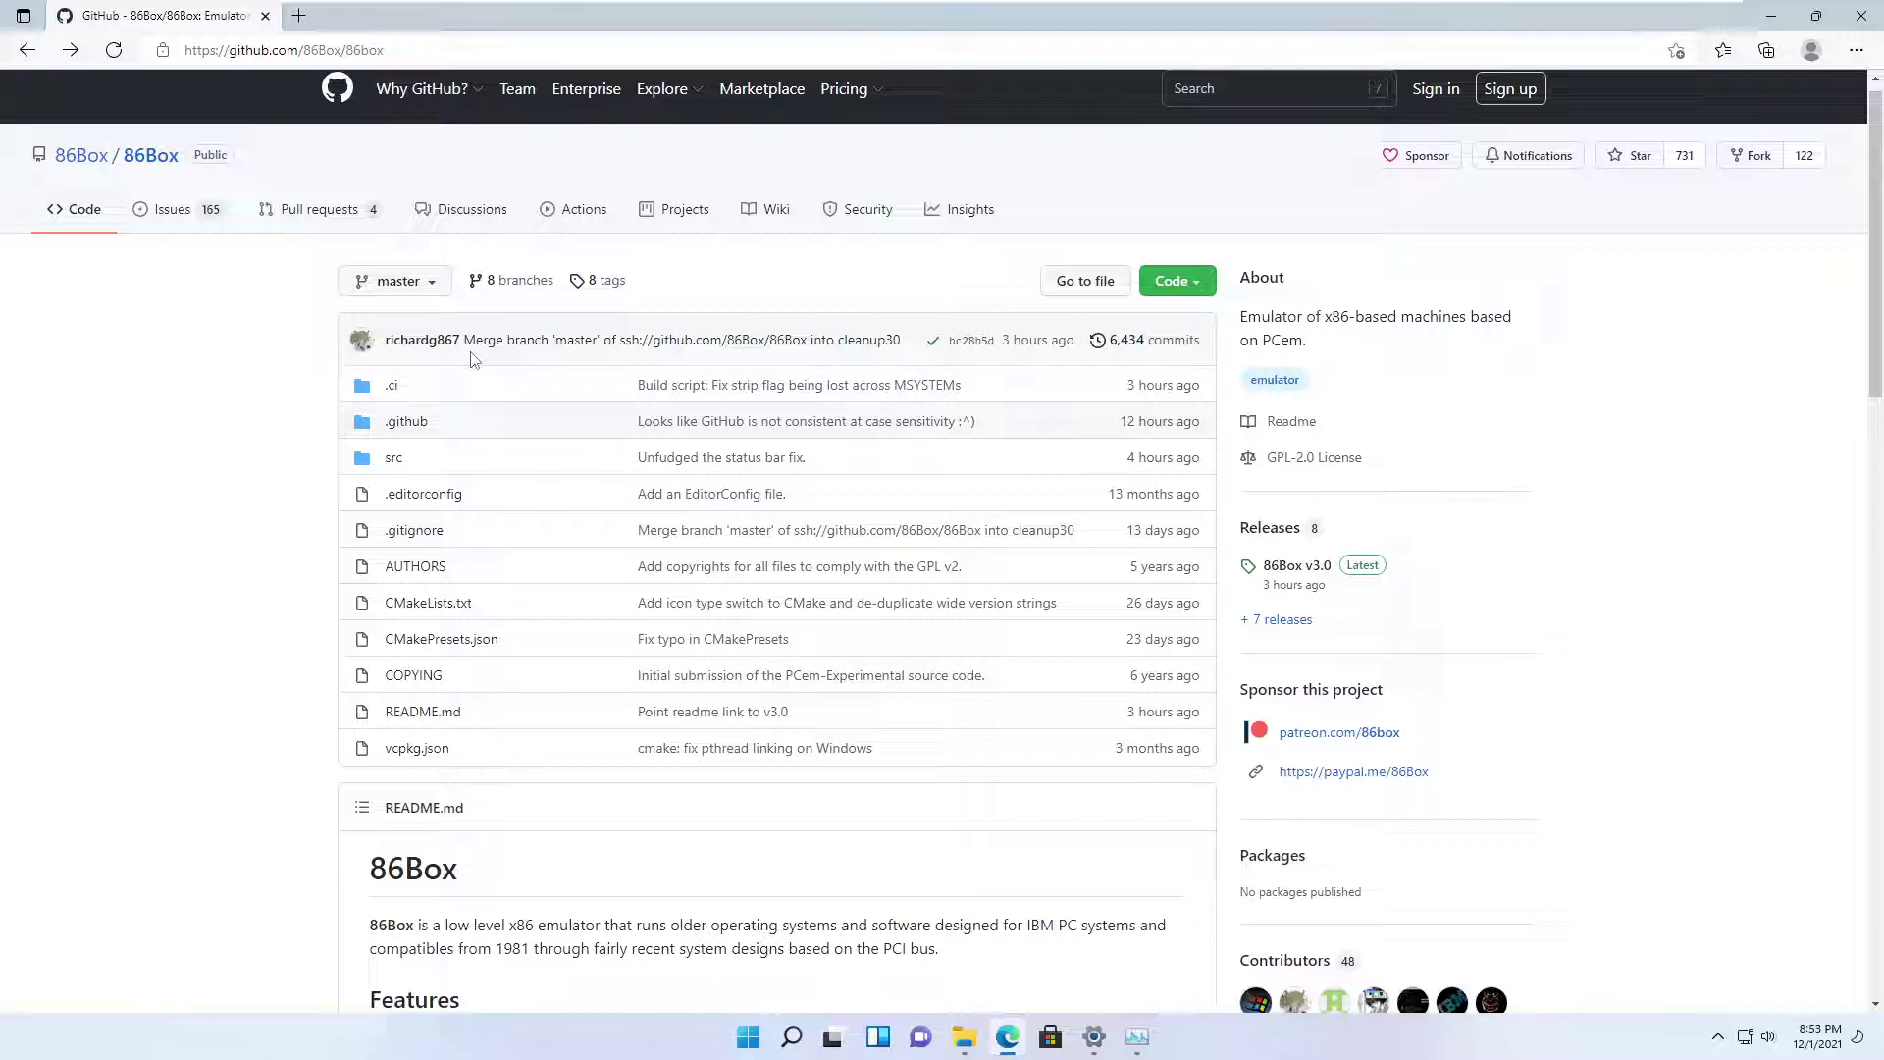
left_click(98, 165)
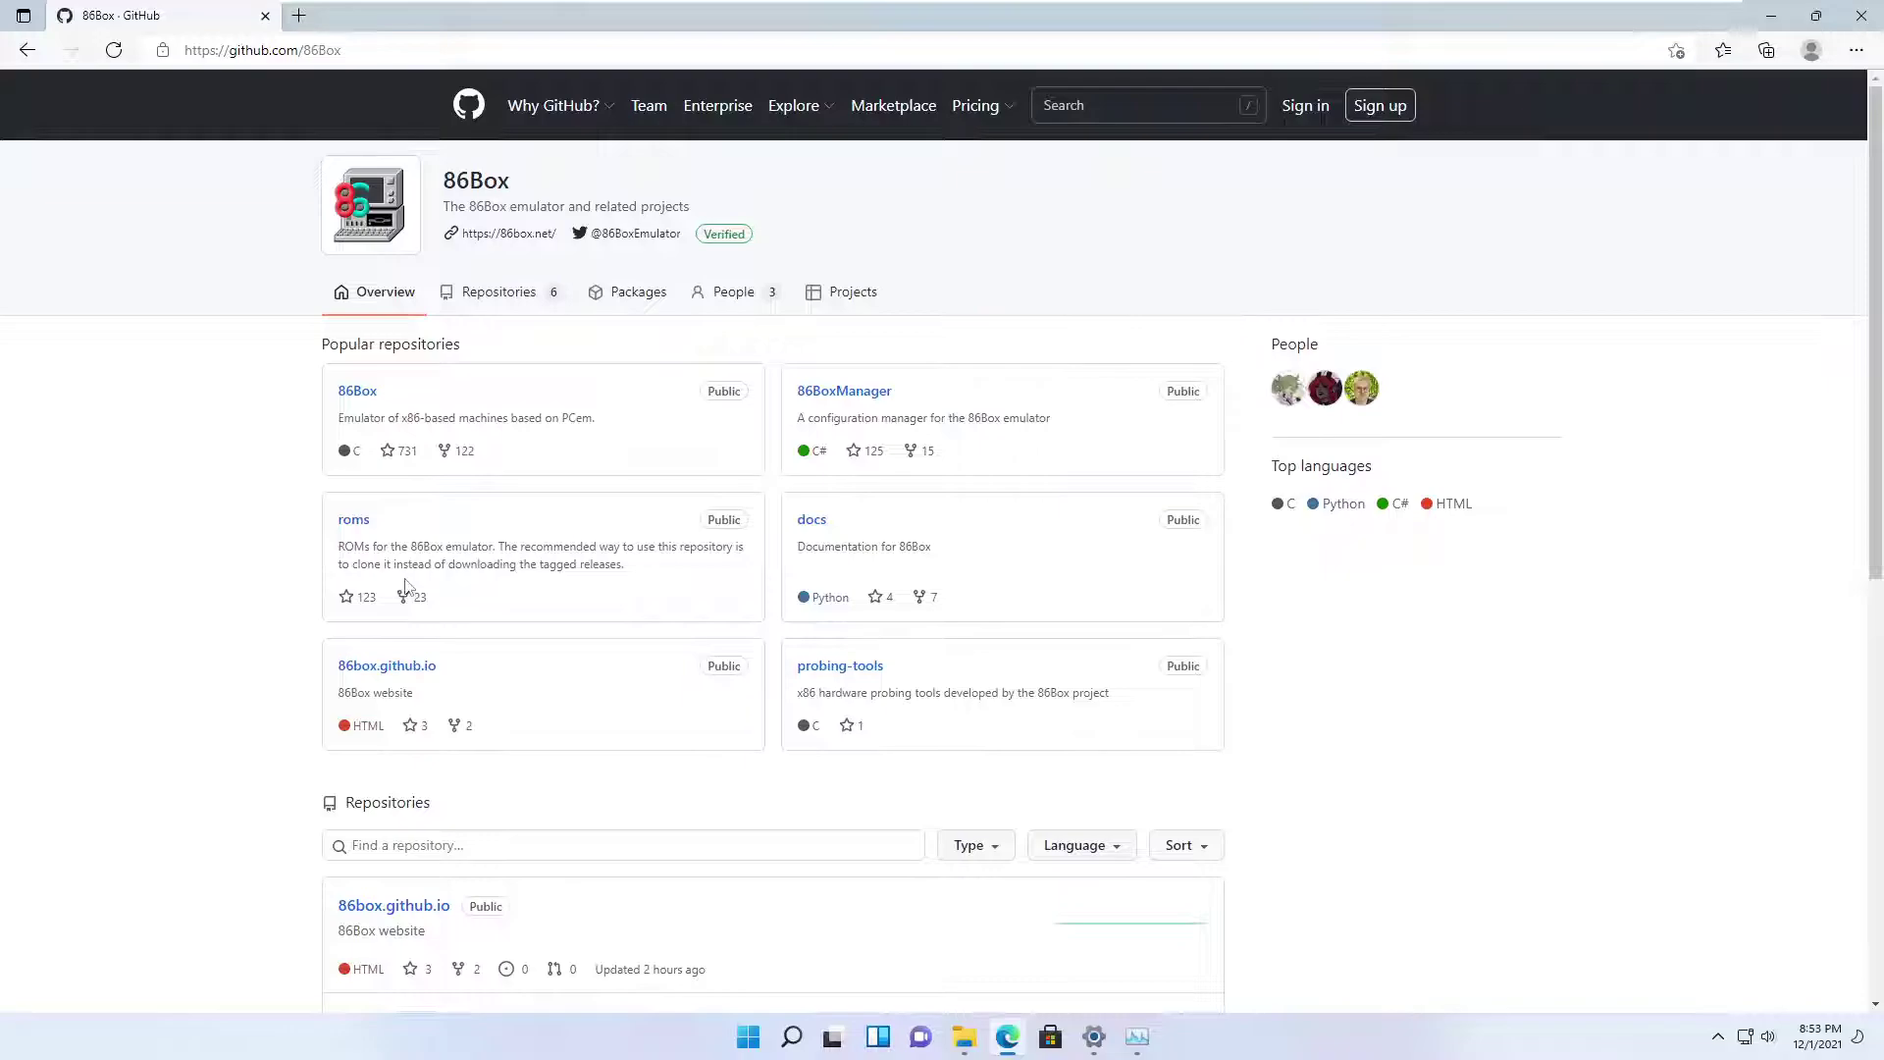
left_click(836, 395)
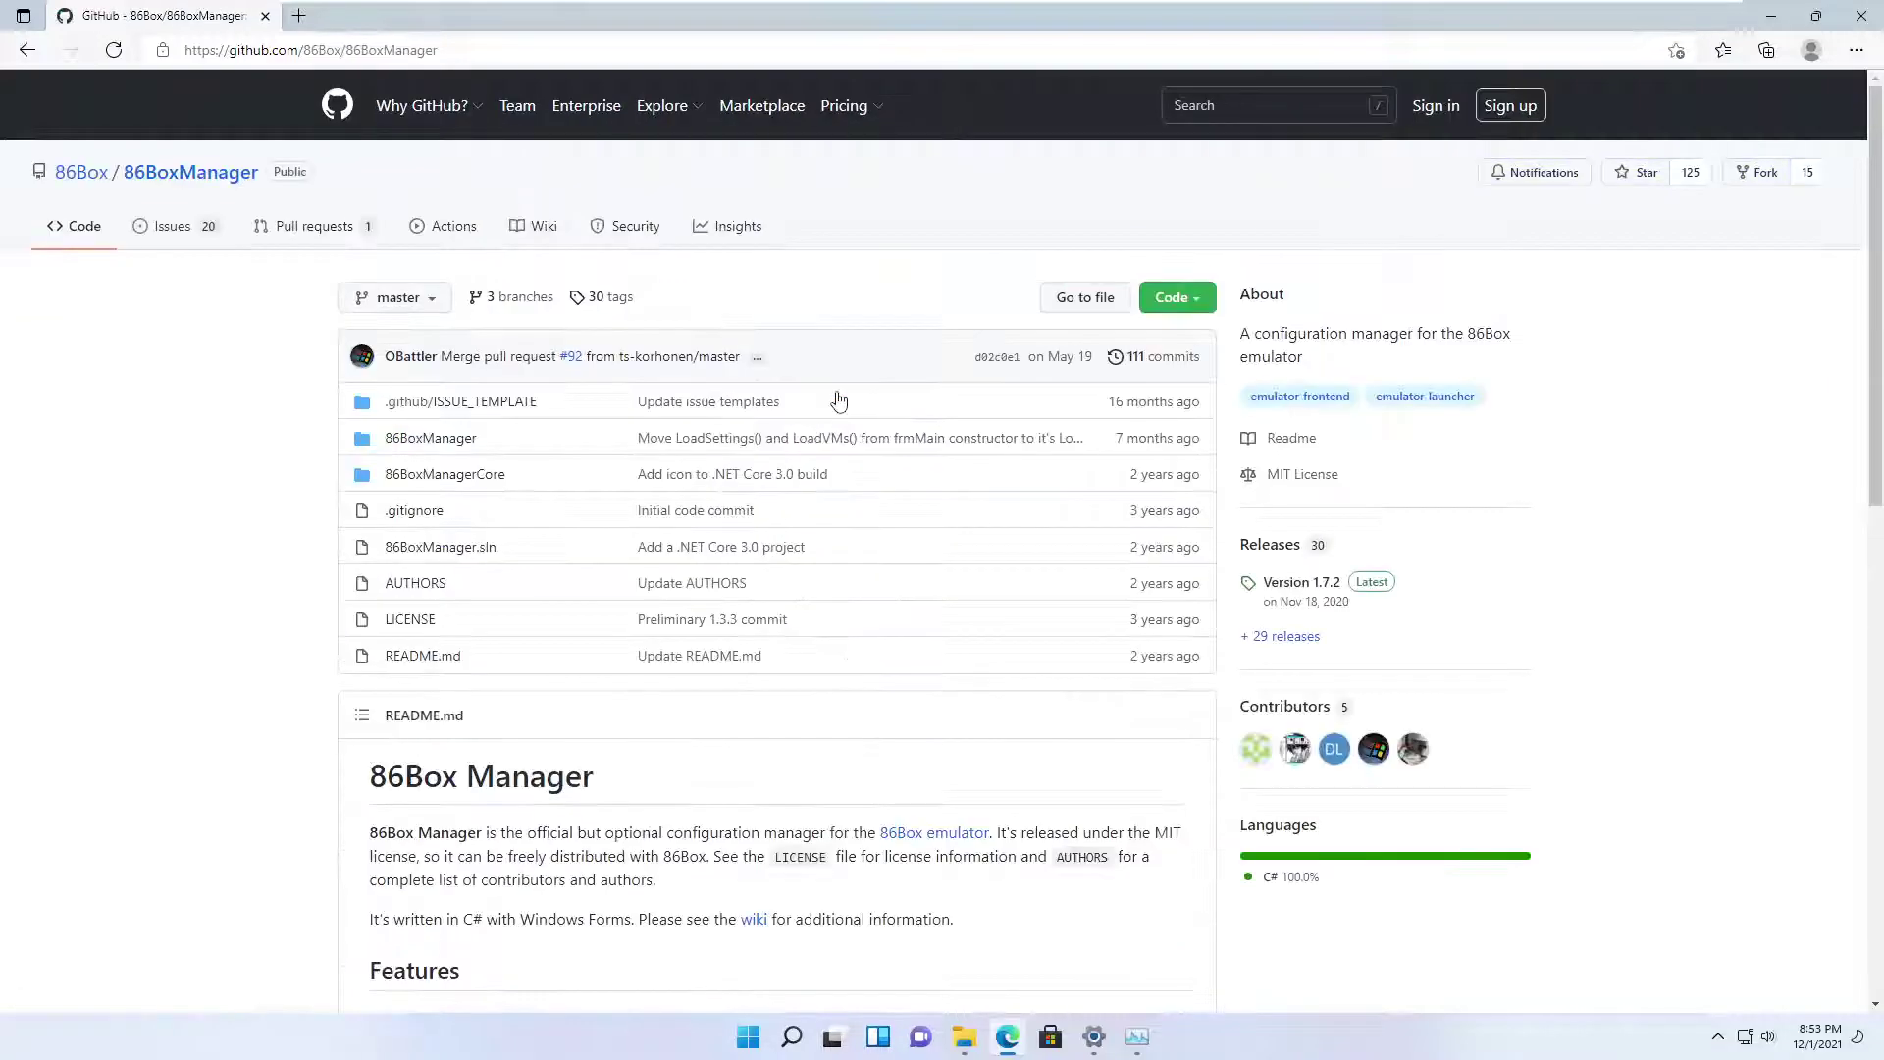
left_click(28, 50)
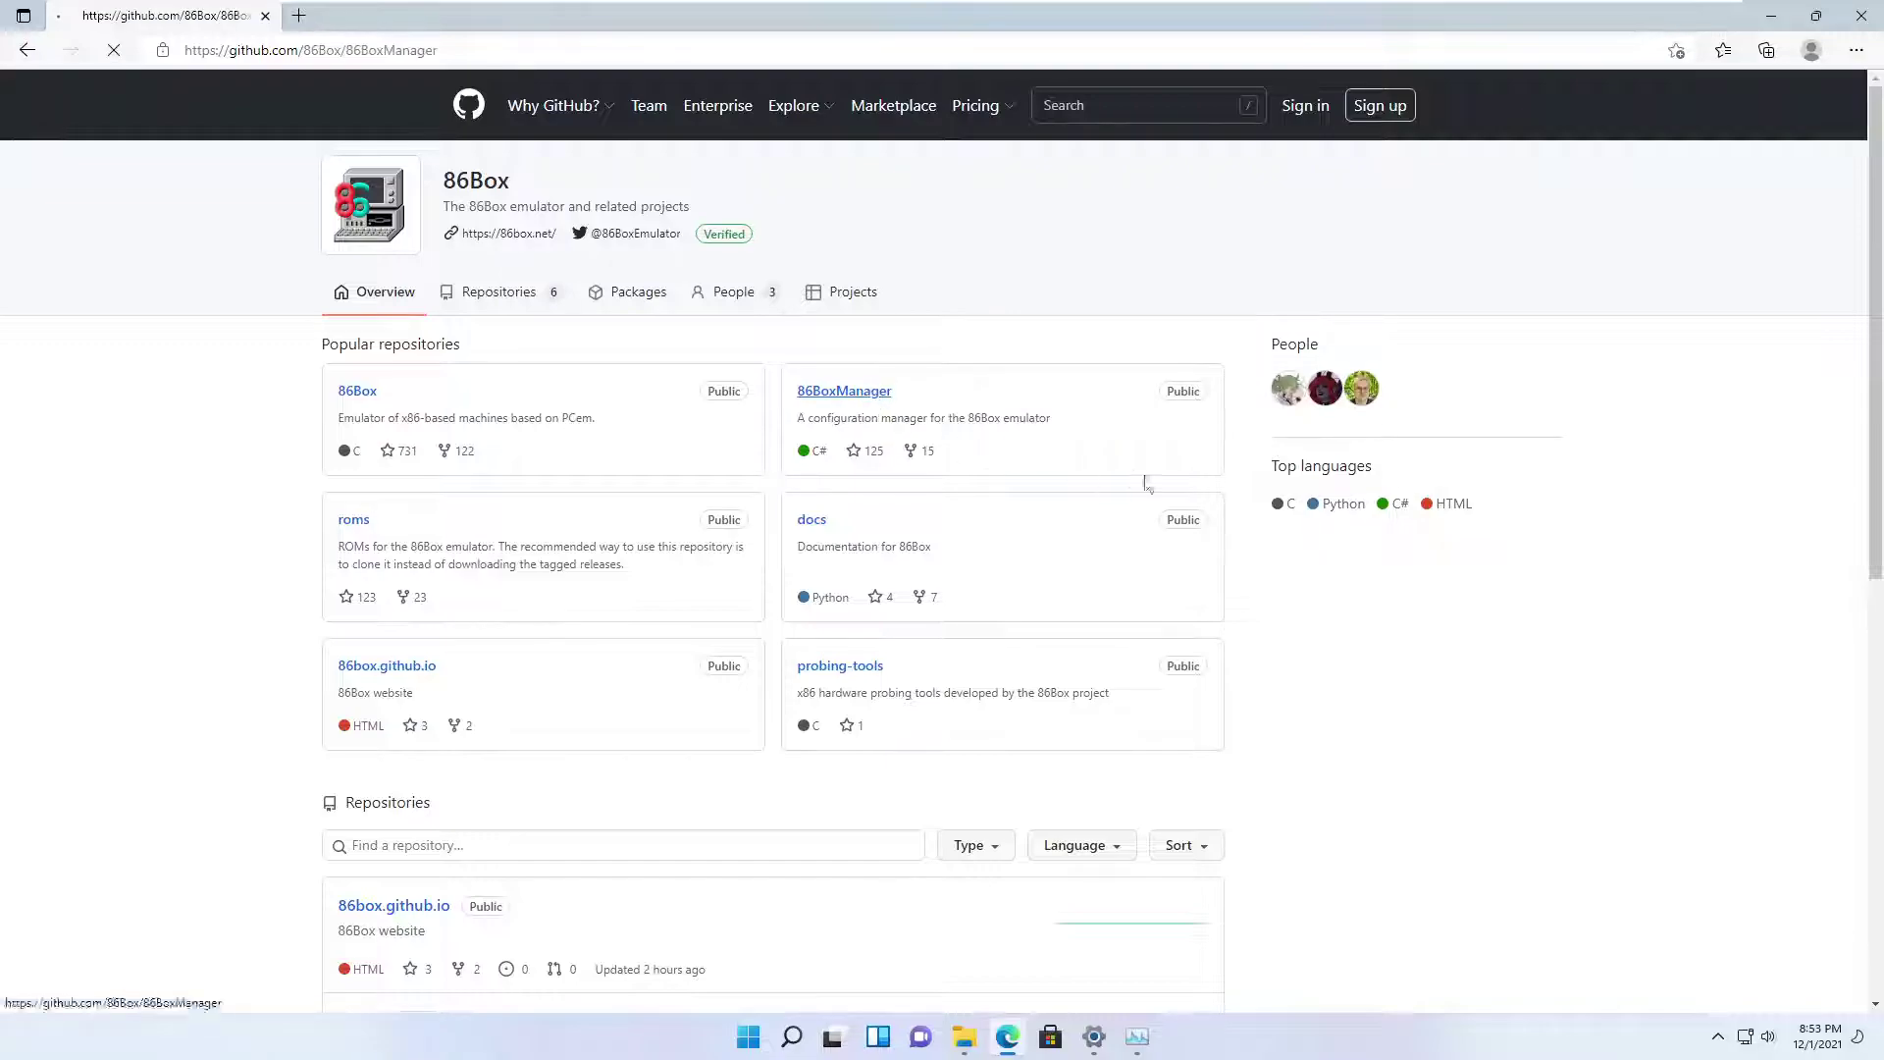
left_click(868, 392)
left_click(1295, 586)
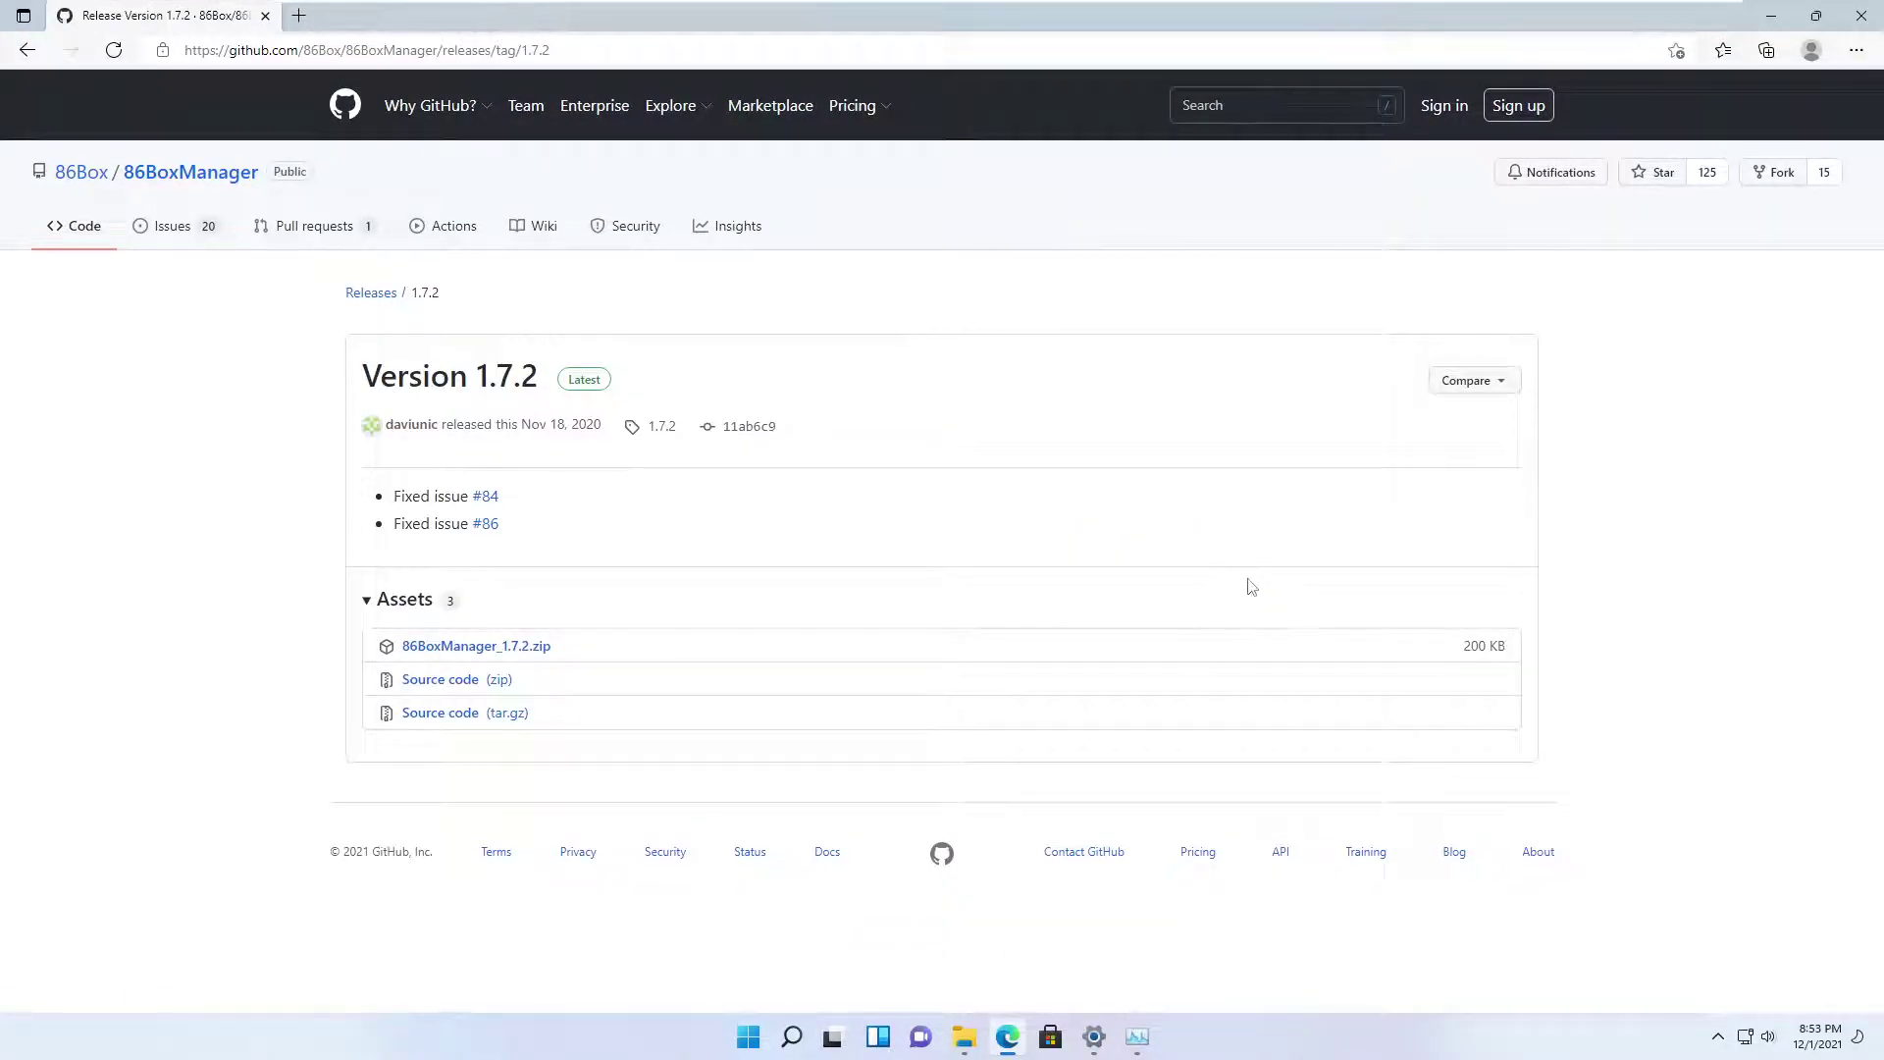
left_click(525, 650)
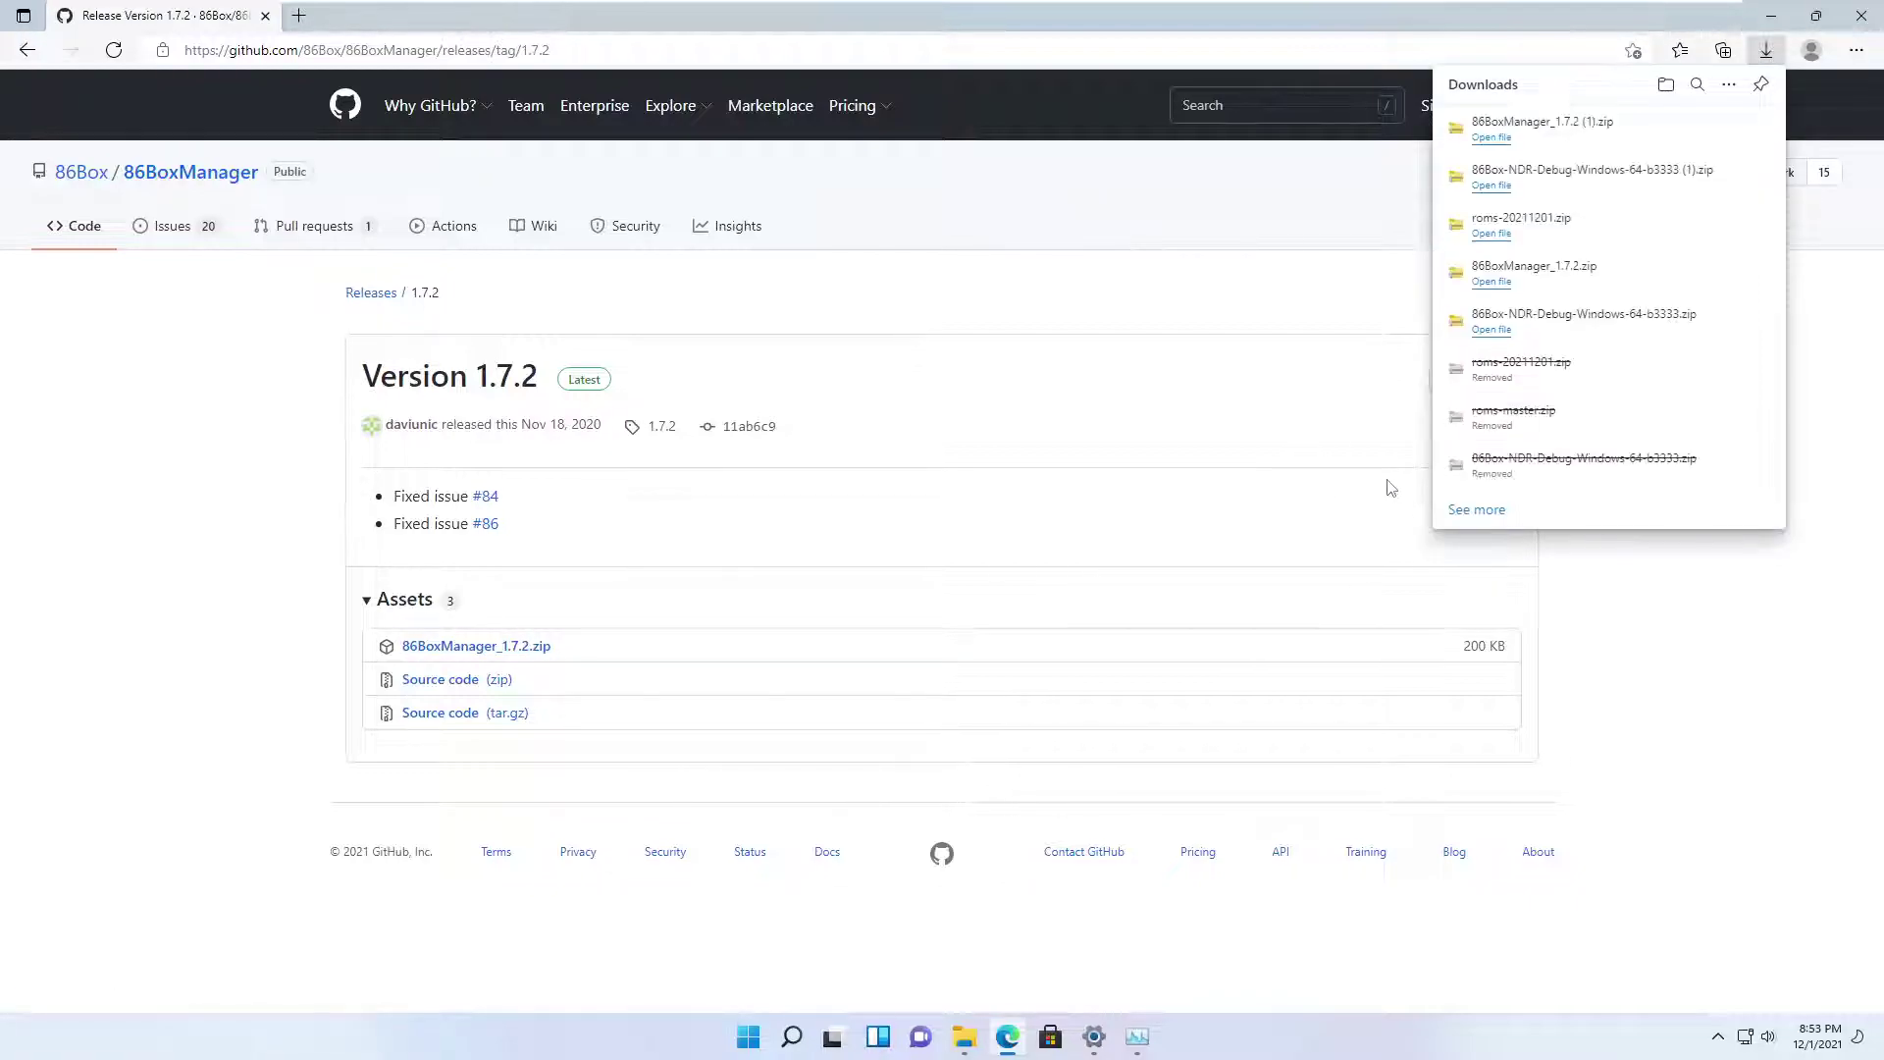
Go to the 86Box roms repository and download the source code zip of the 20211201 ROM set release
key("alt+Left")
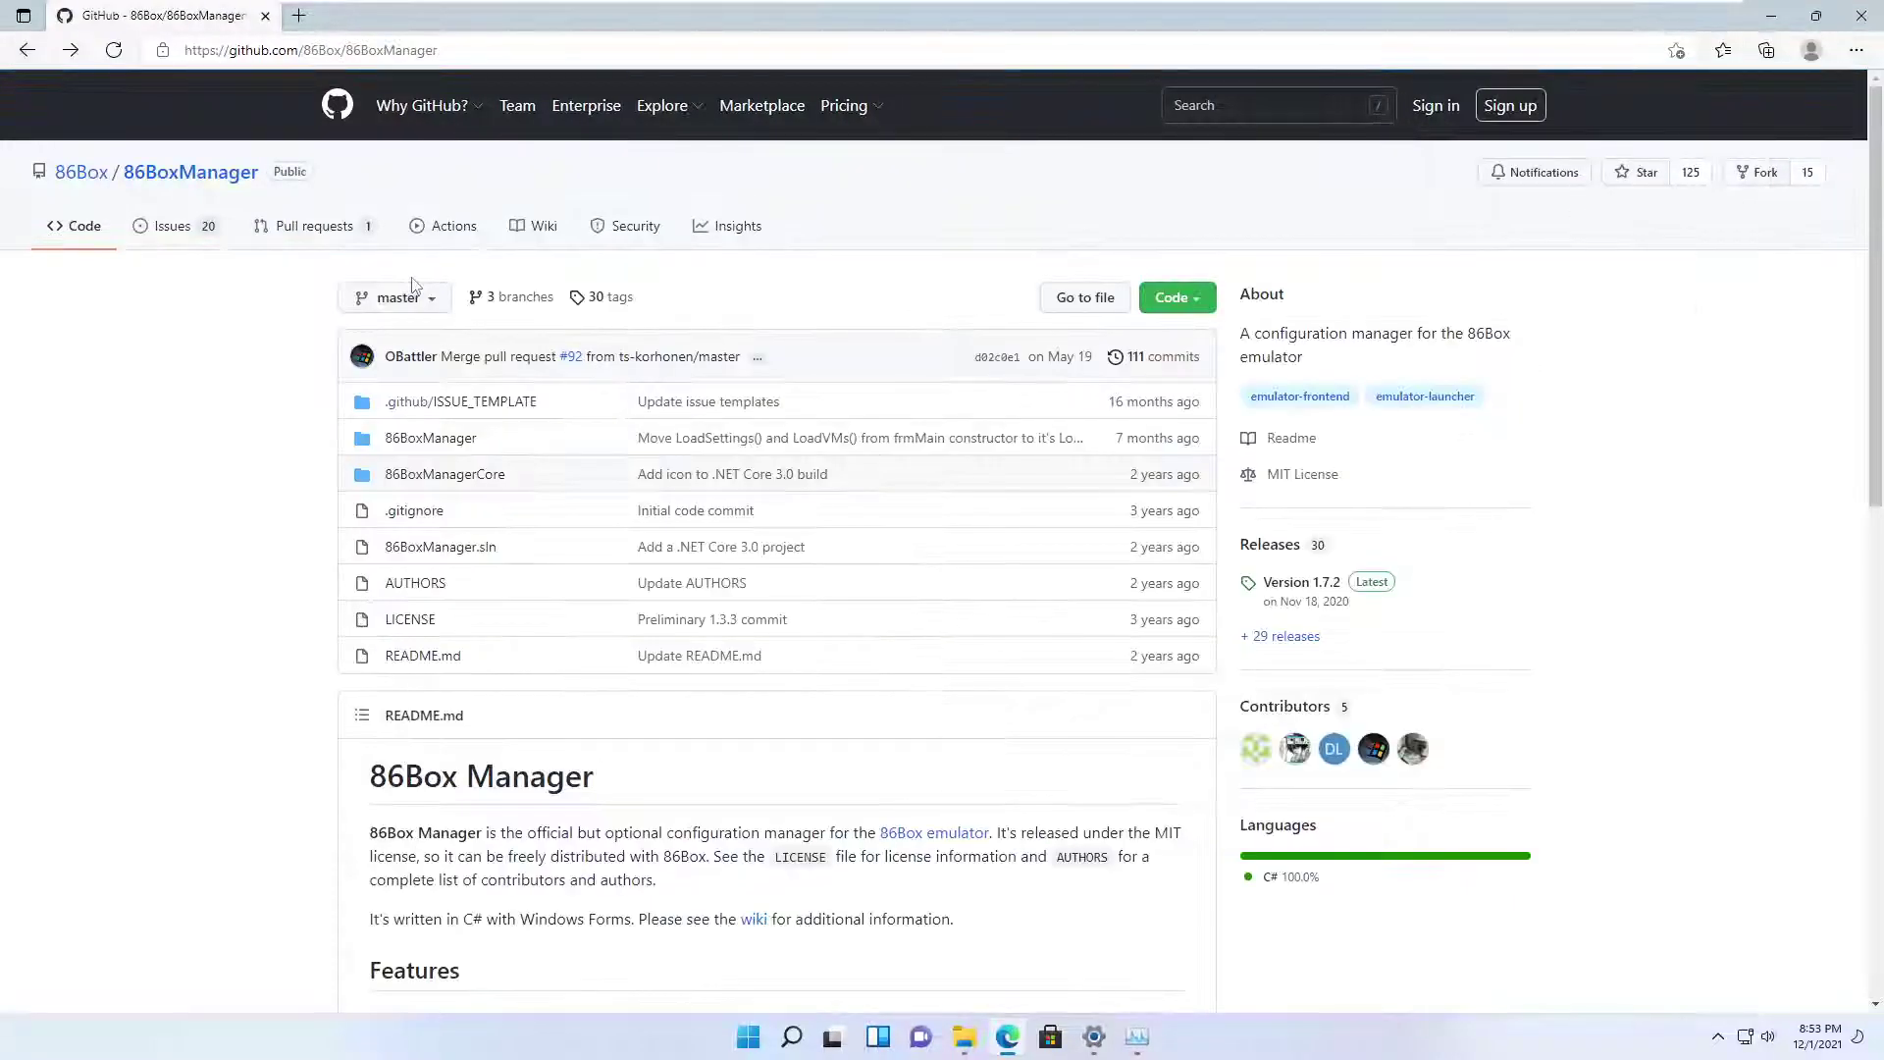
left_click(28, 50)
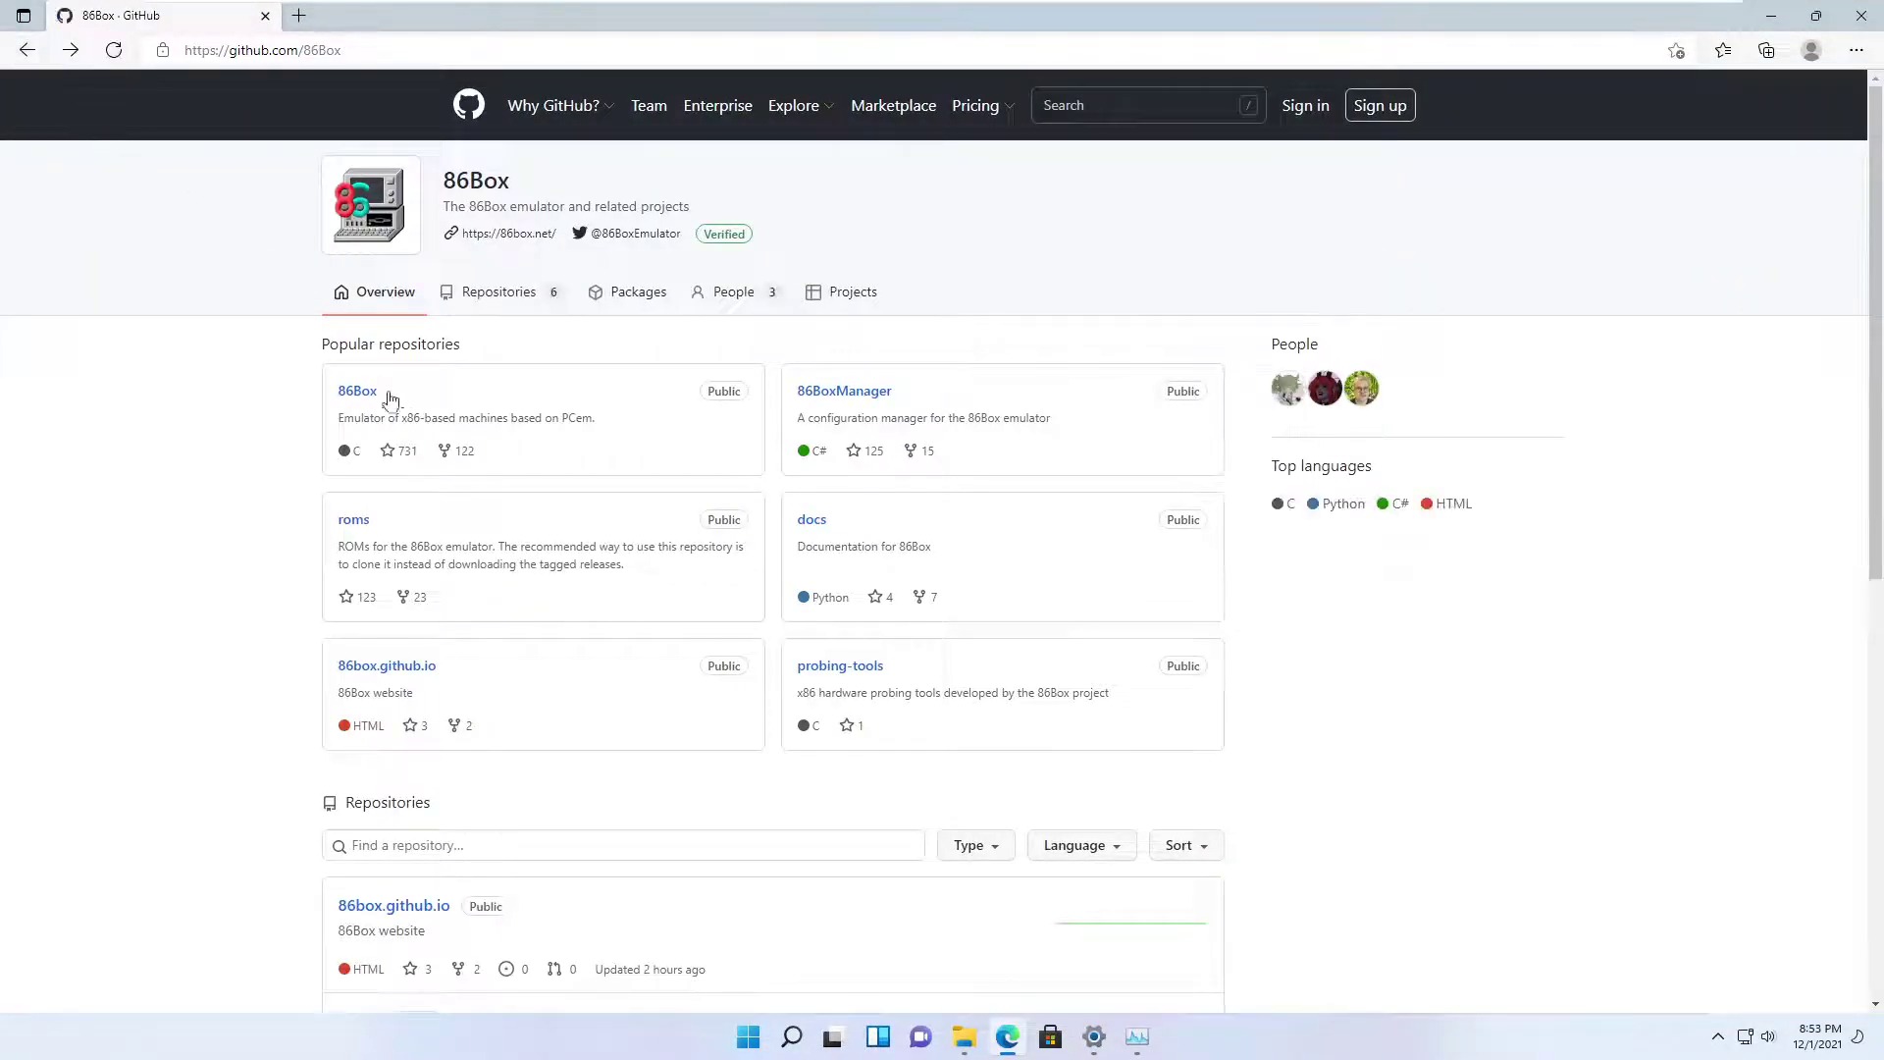
left_click(356, 522)
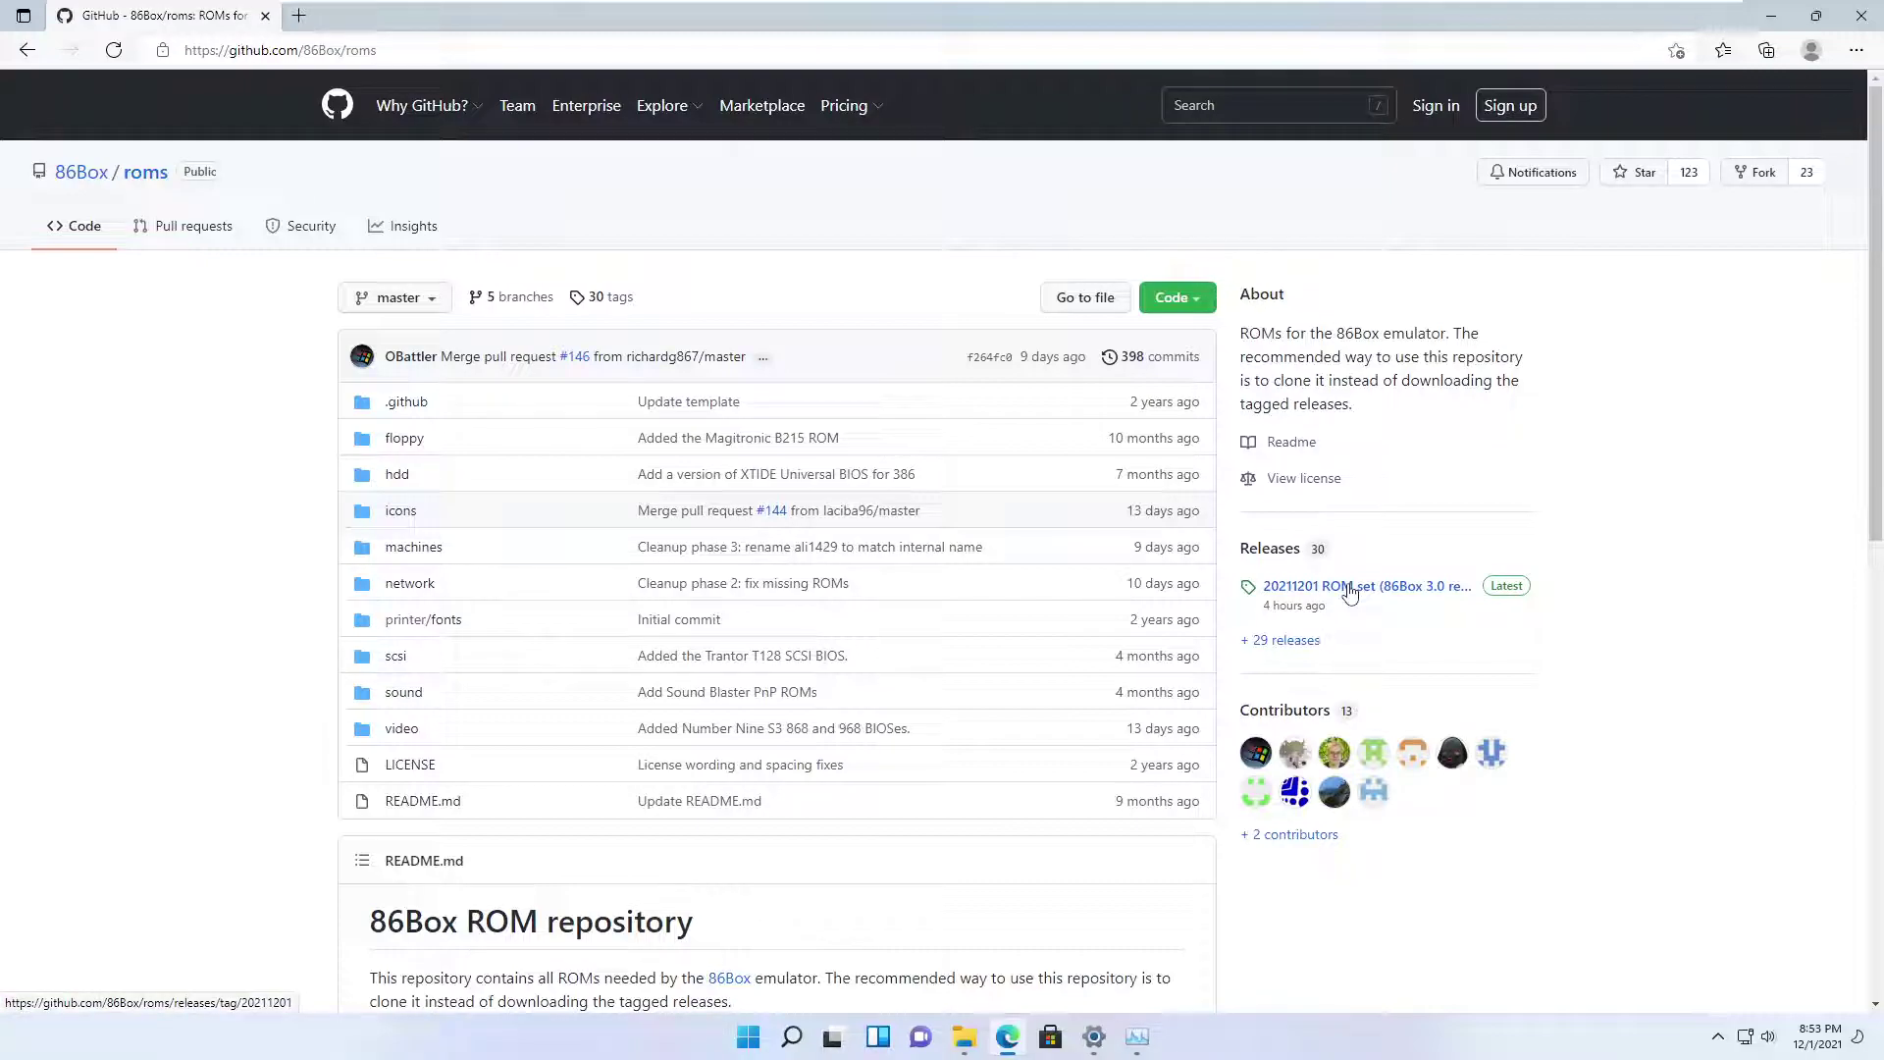
left_click(1349, 587)
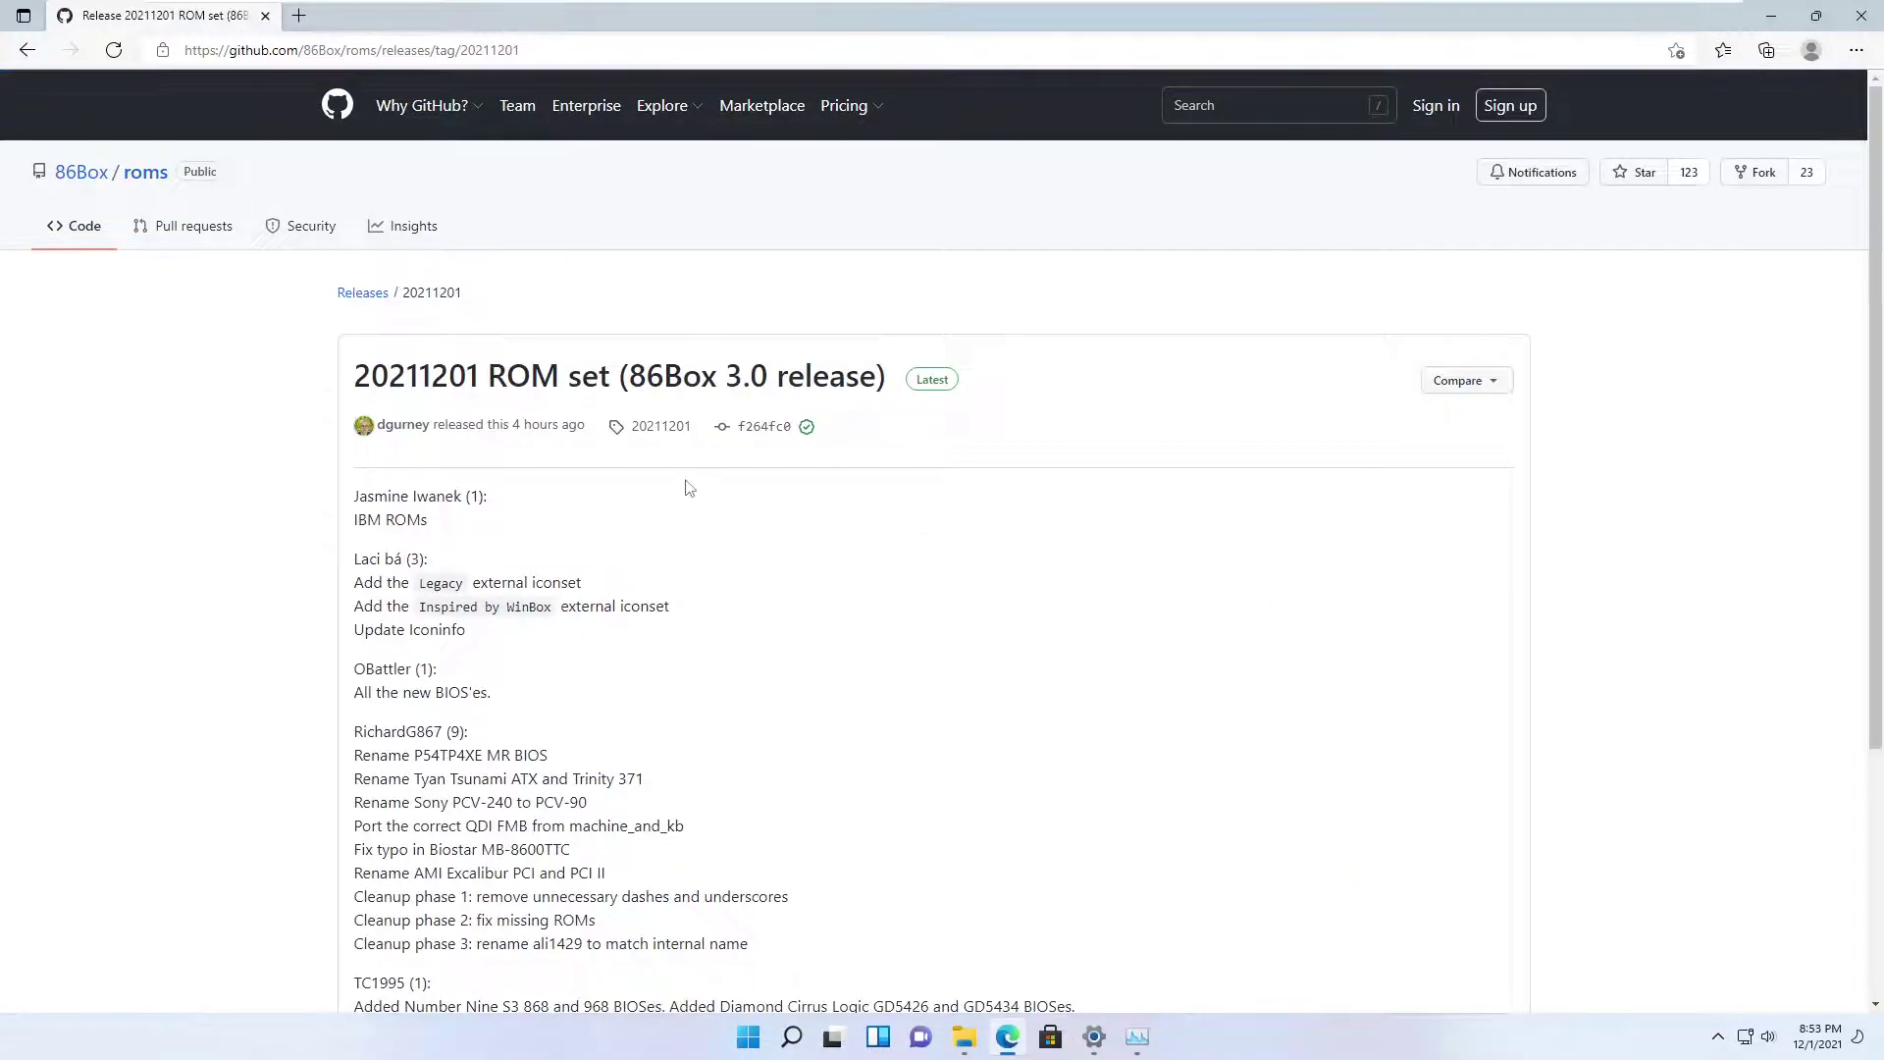
left_click_drag(742, 376, 812, 376)
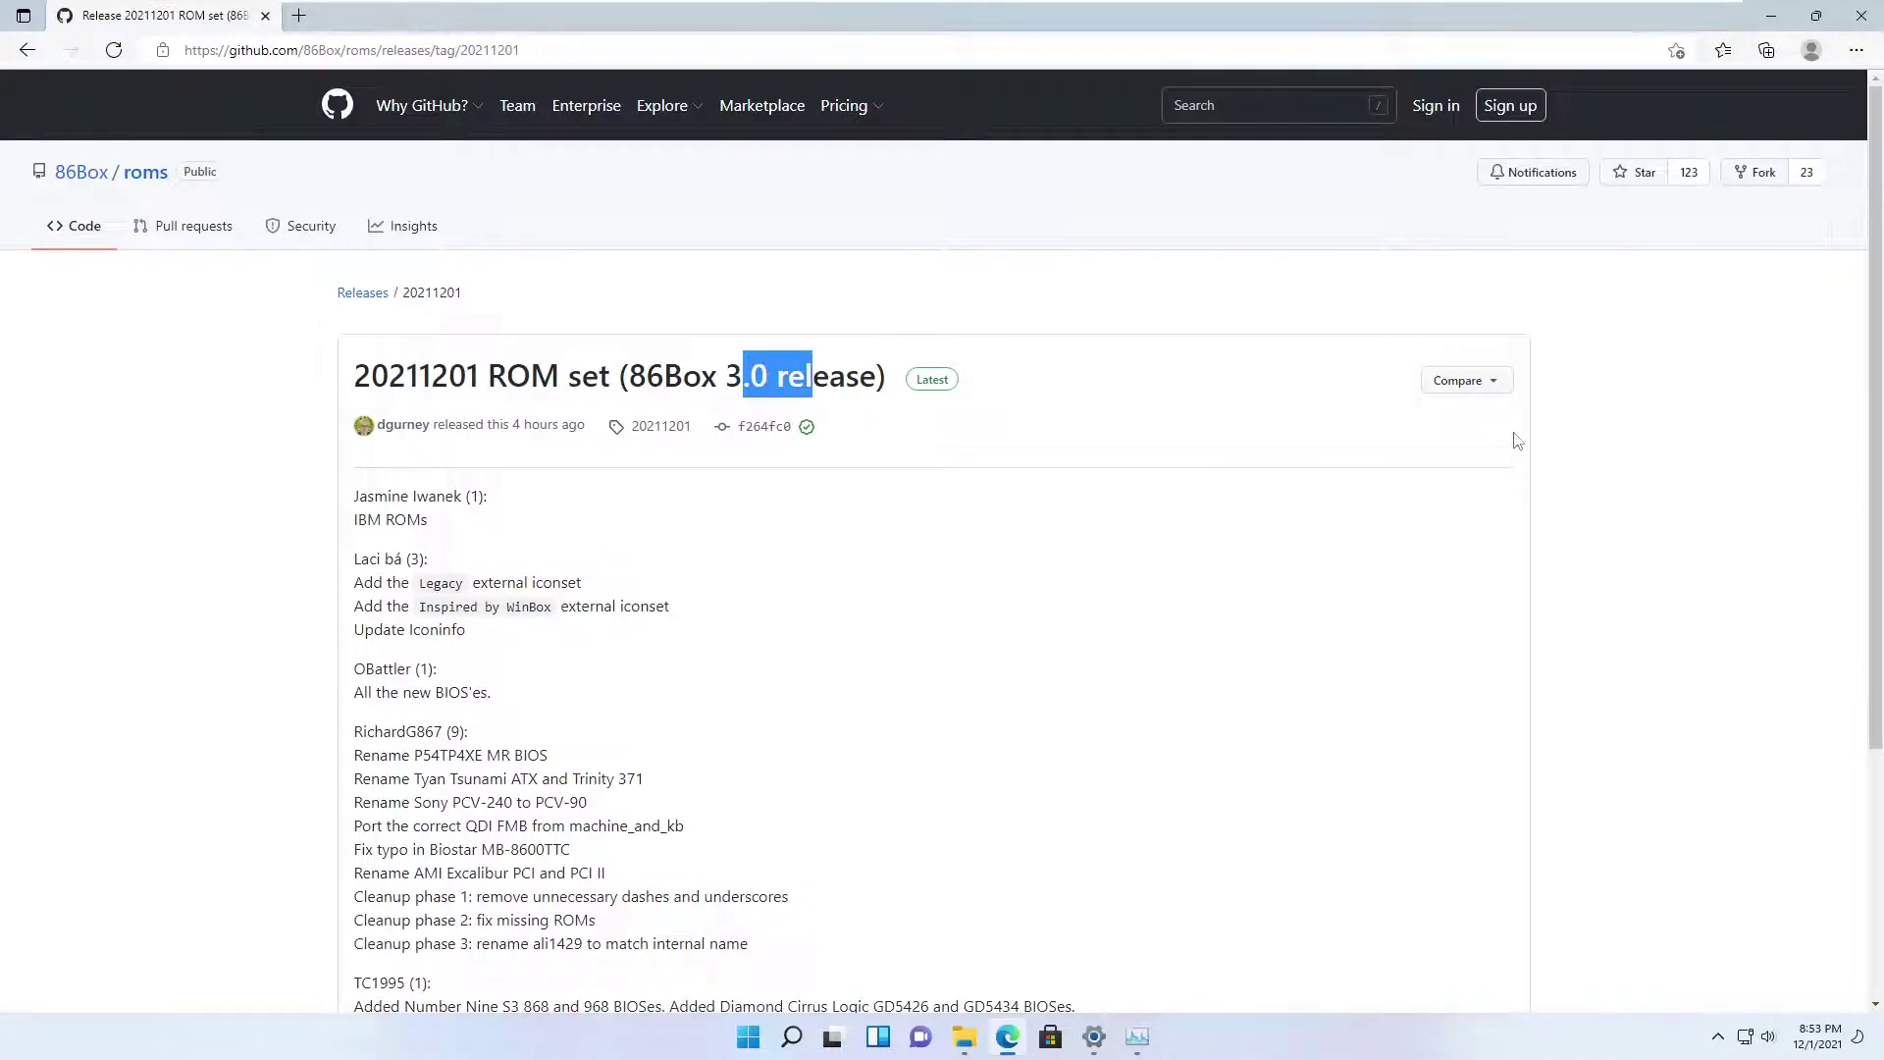
scroll(861, 517, "down", 4)
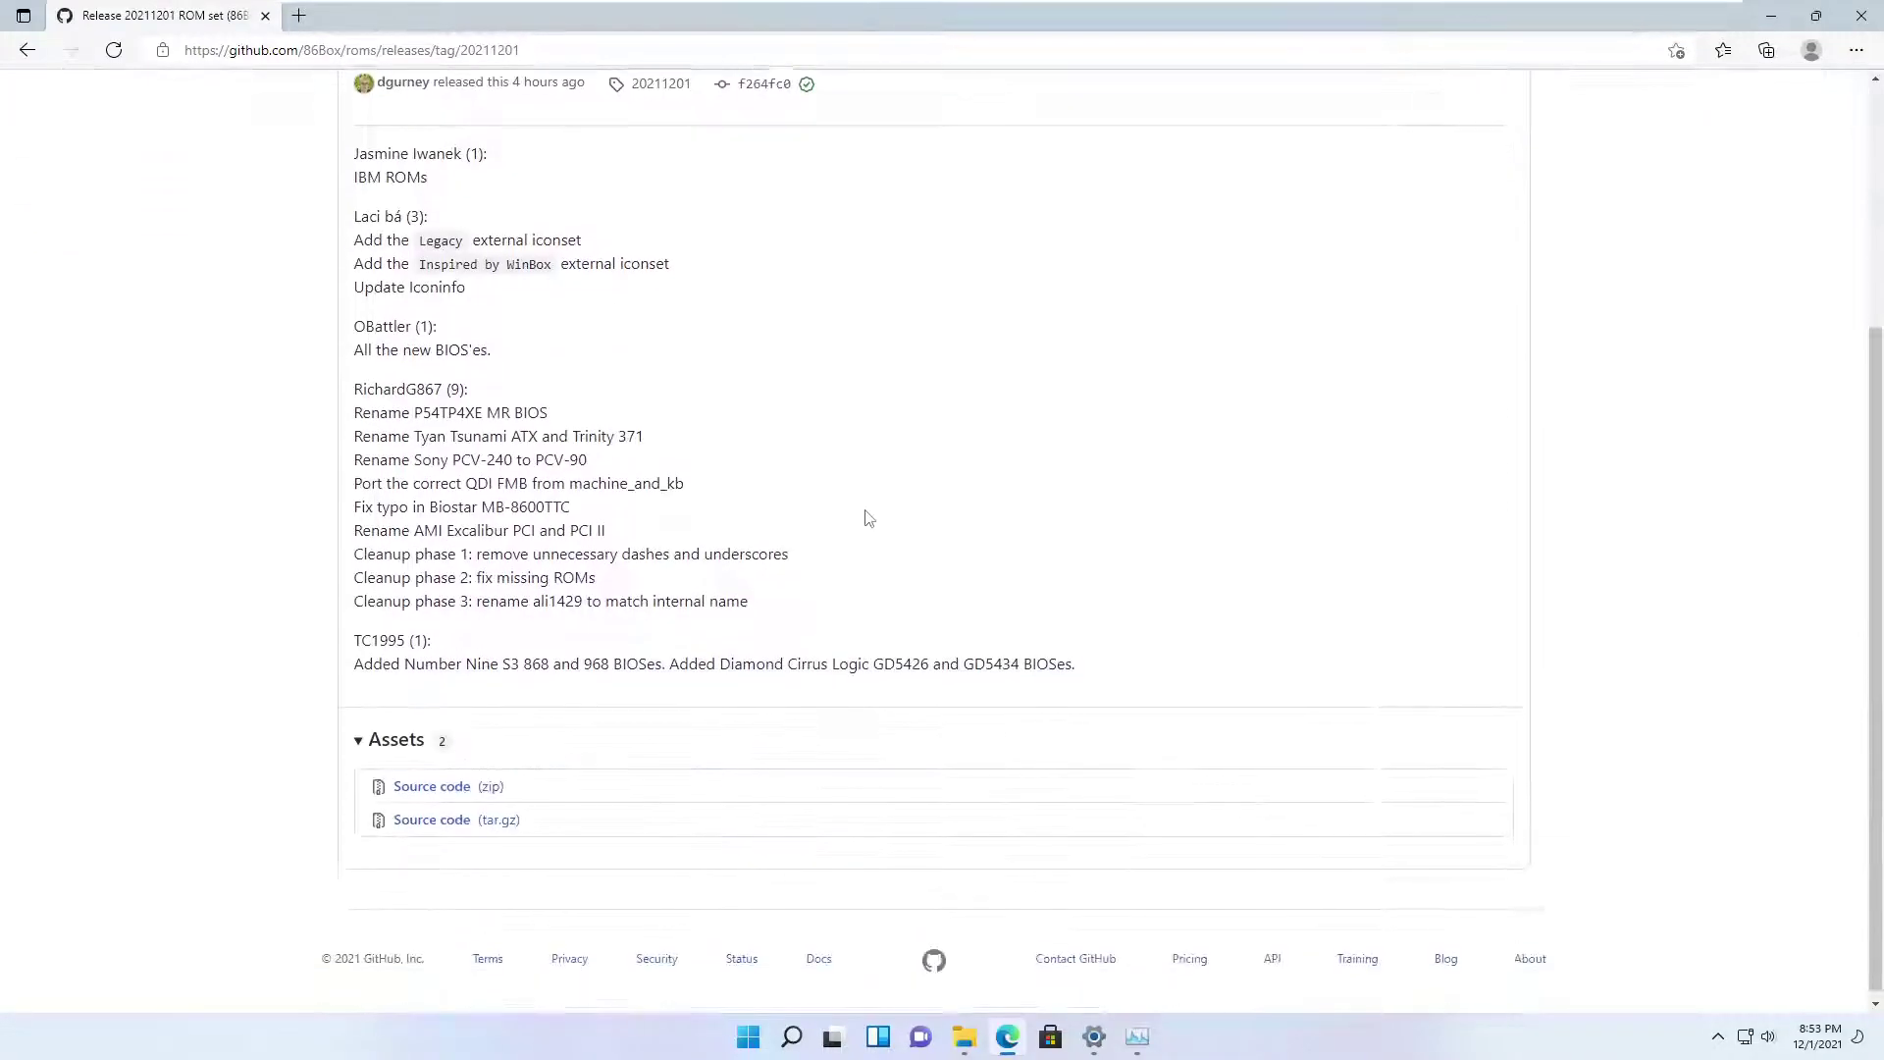
left_click(440, 780)
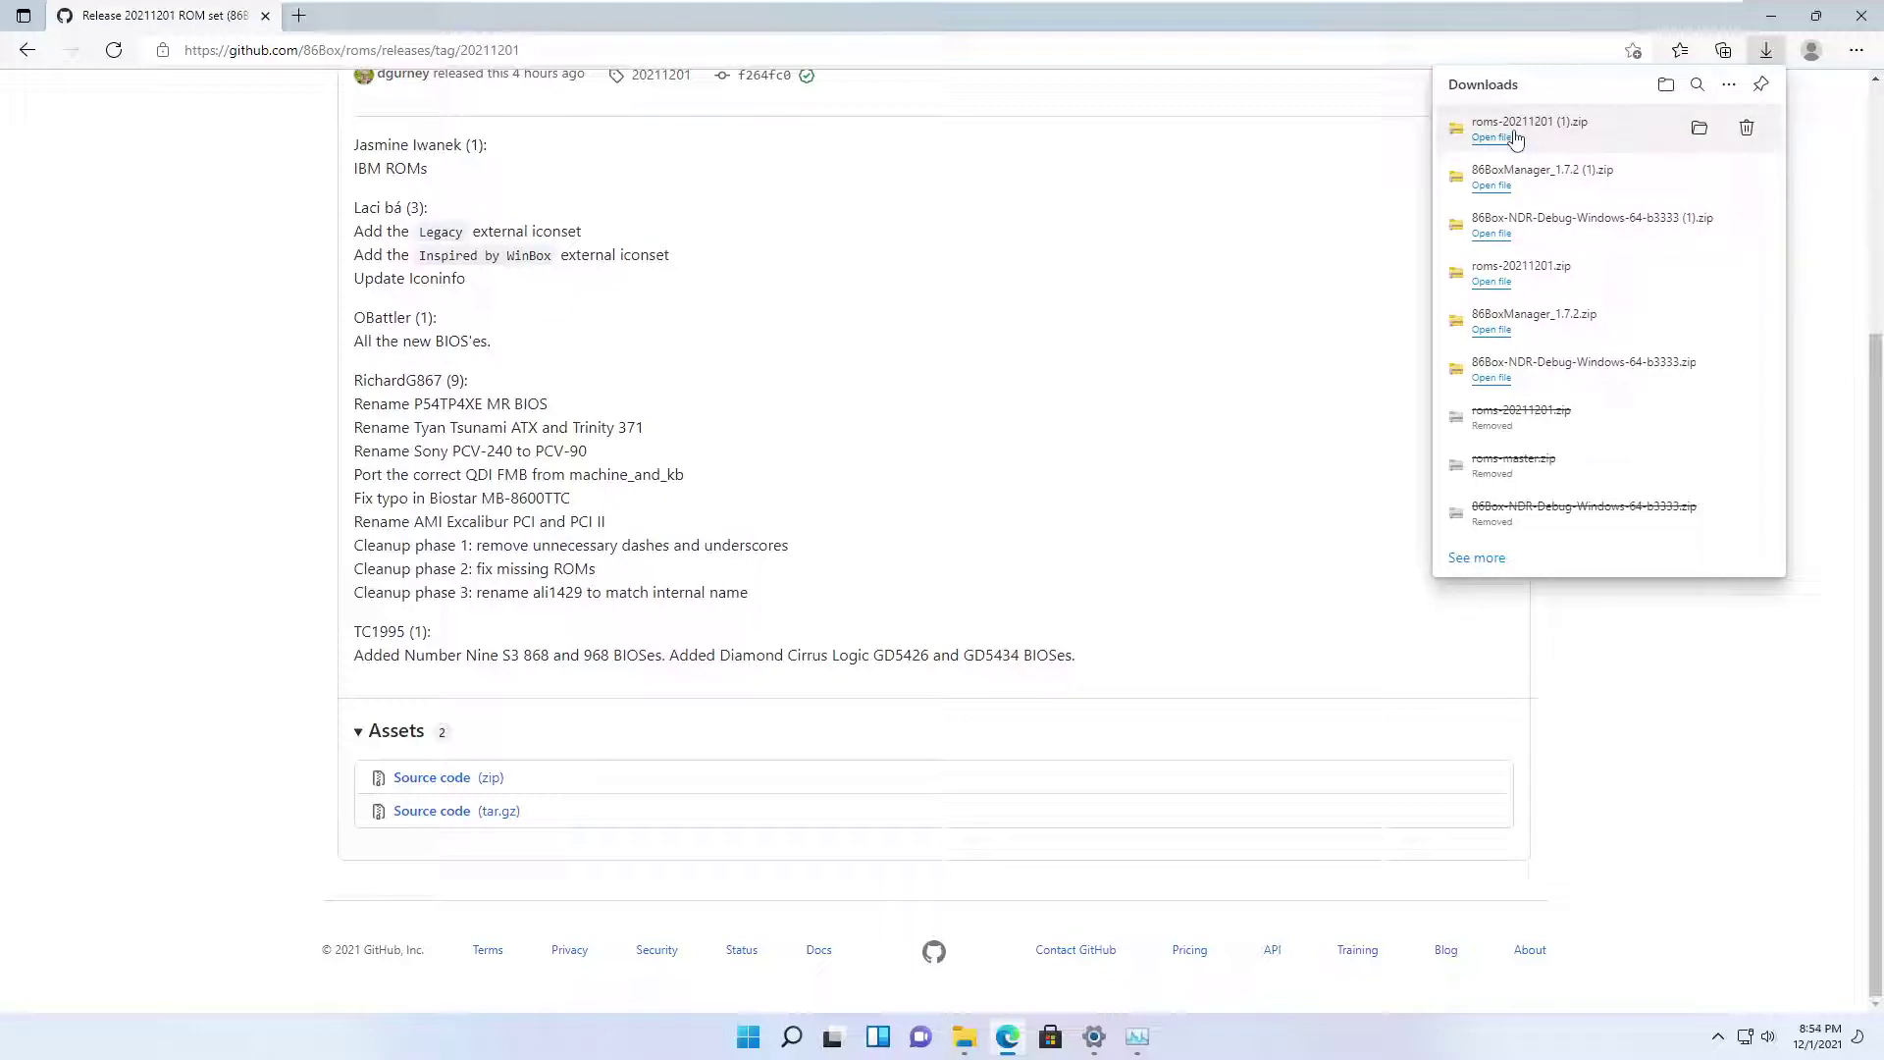
Create a folder named "86box latest" in Documents
left_click(963, 1038)
left_click(608, 923)
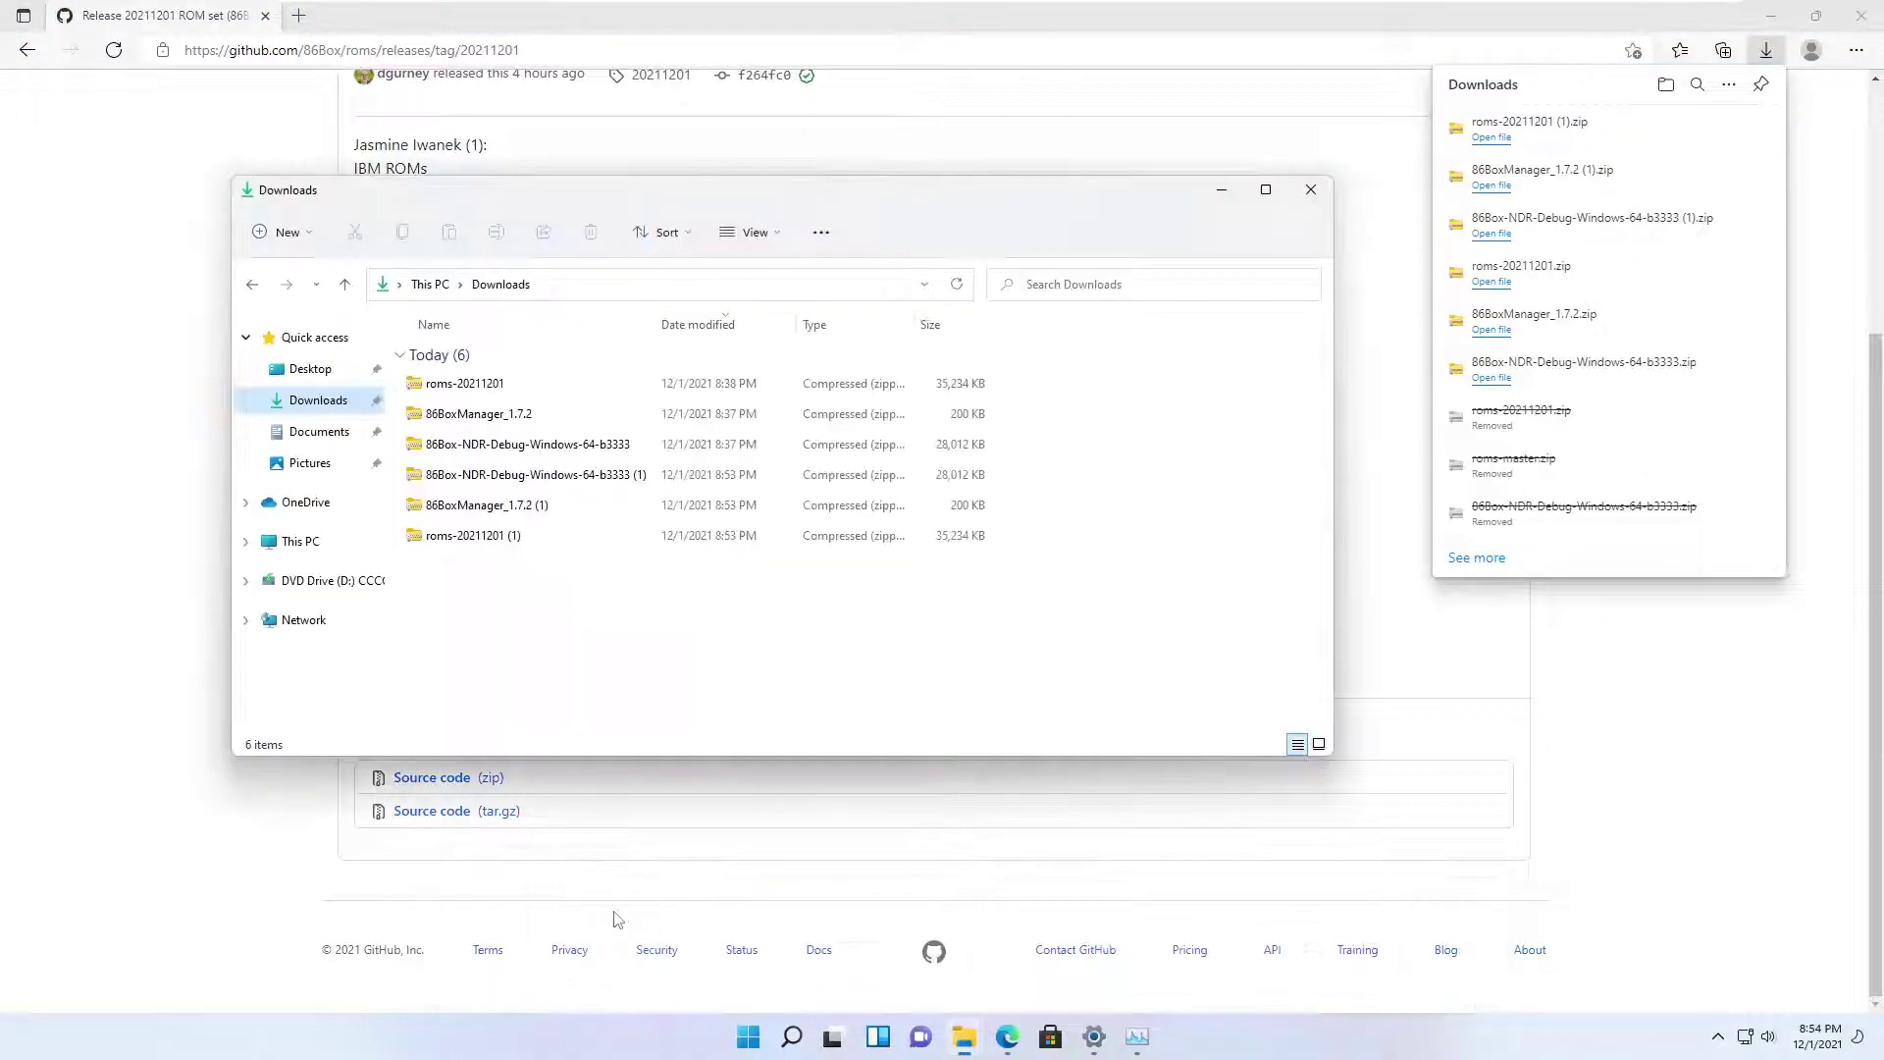
left_click(319, 432)
right_click(692, 489)
mouse_move(800, 642)
left_click(1037, 643)
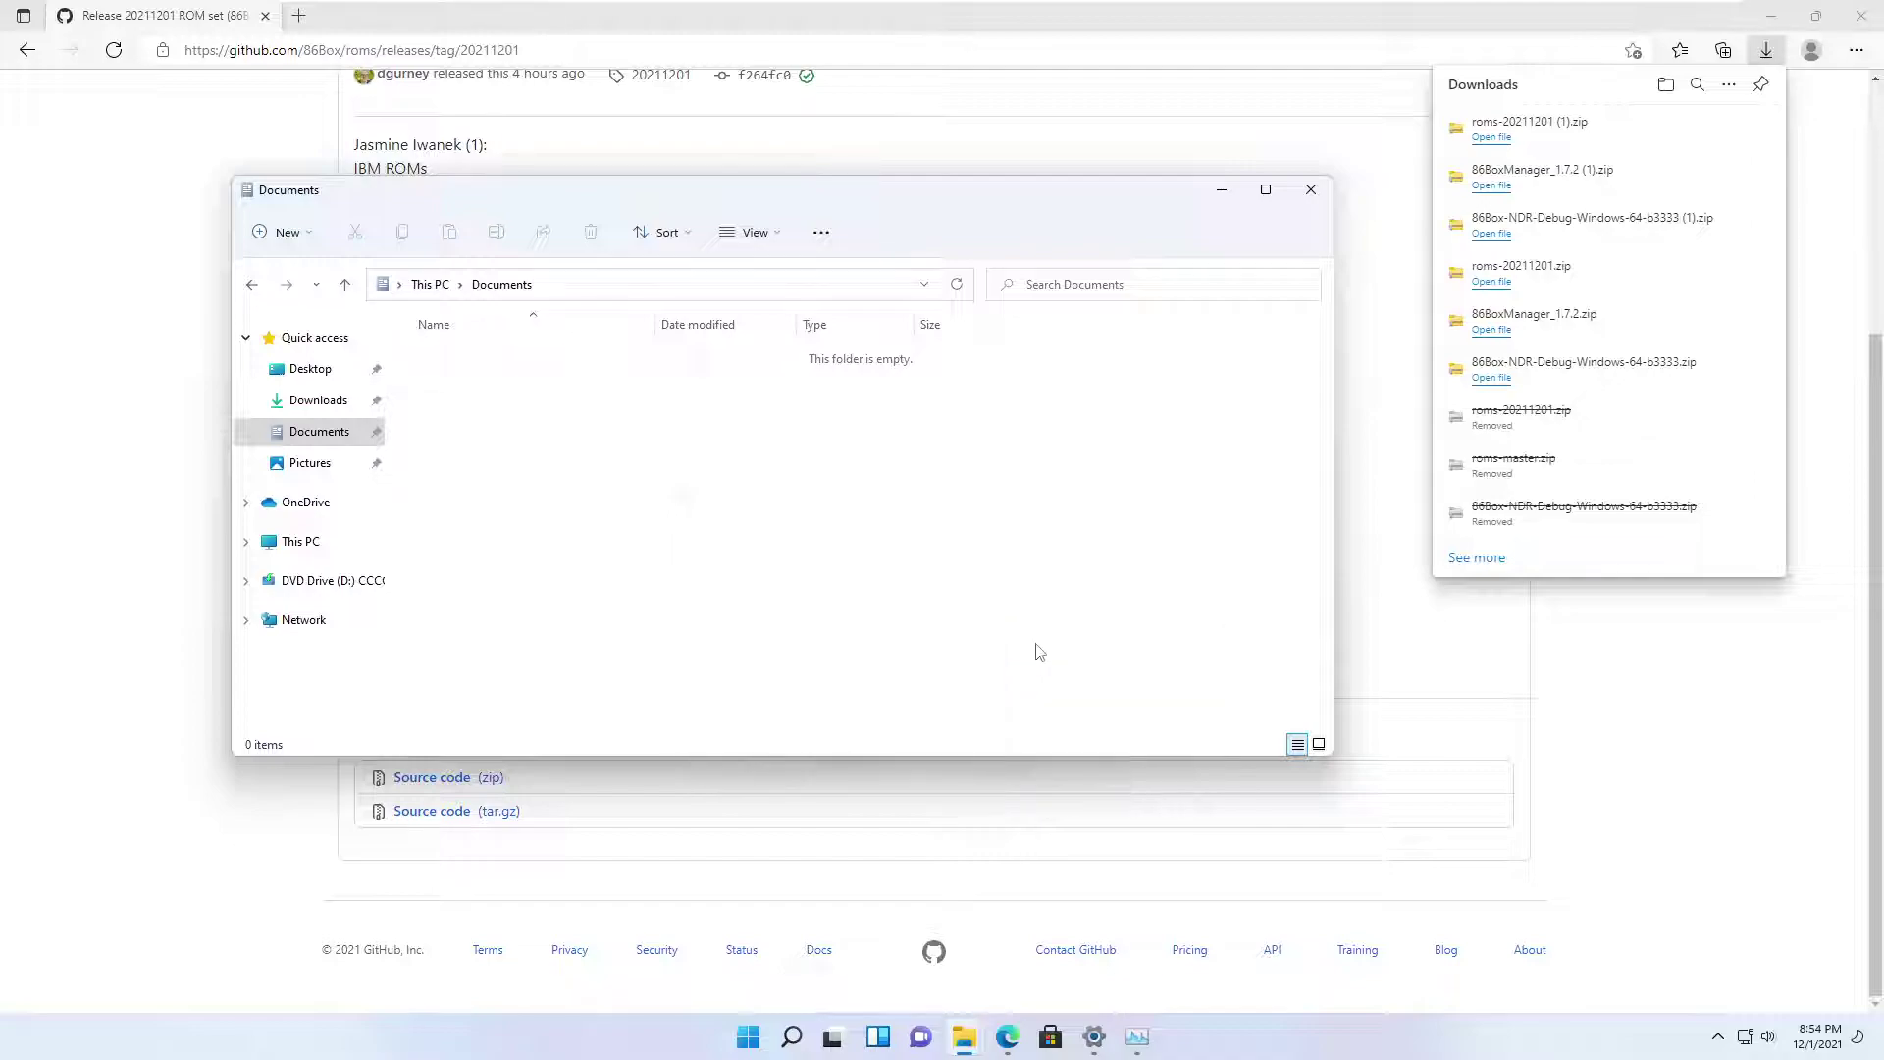
type("8")
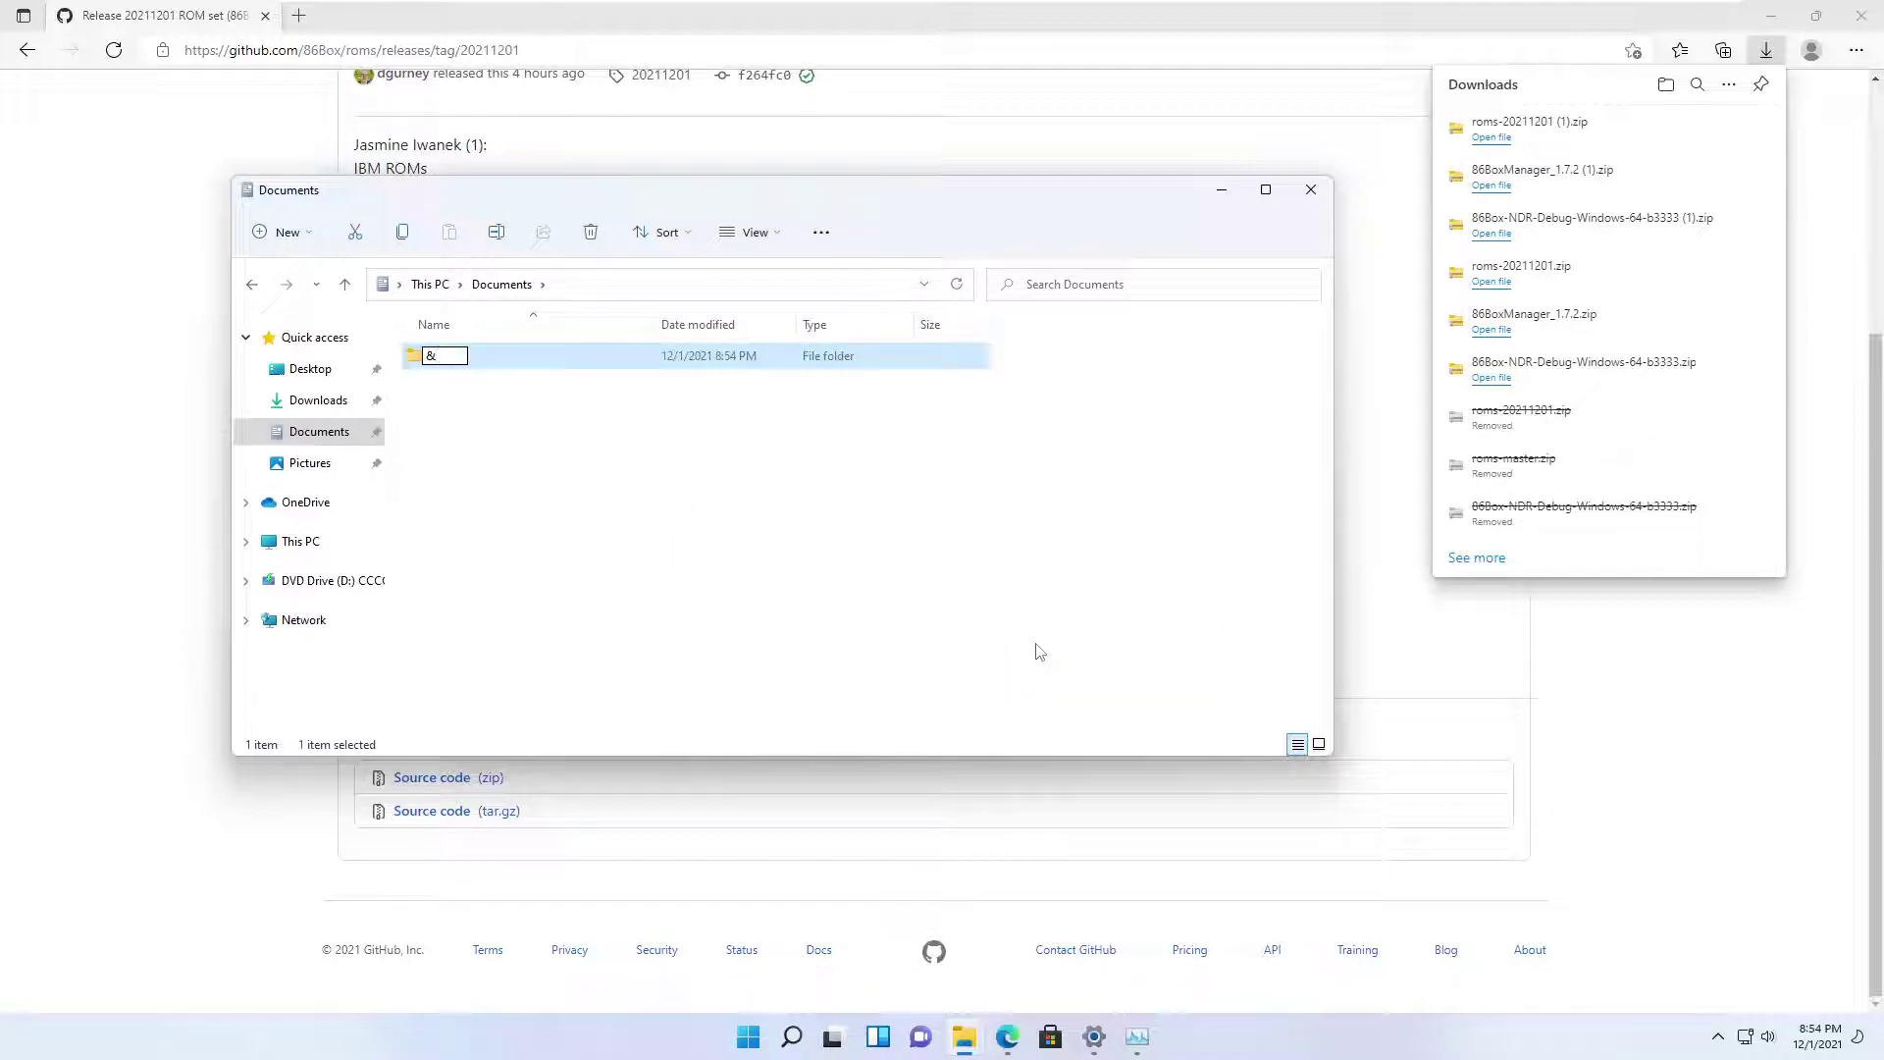
type("6box latest")
key("Return")
Create a second folder in Documents named "86box VMsa"
right_click(544, 515)
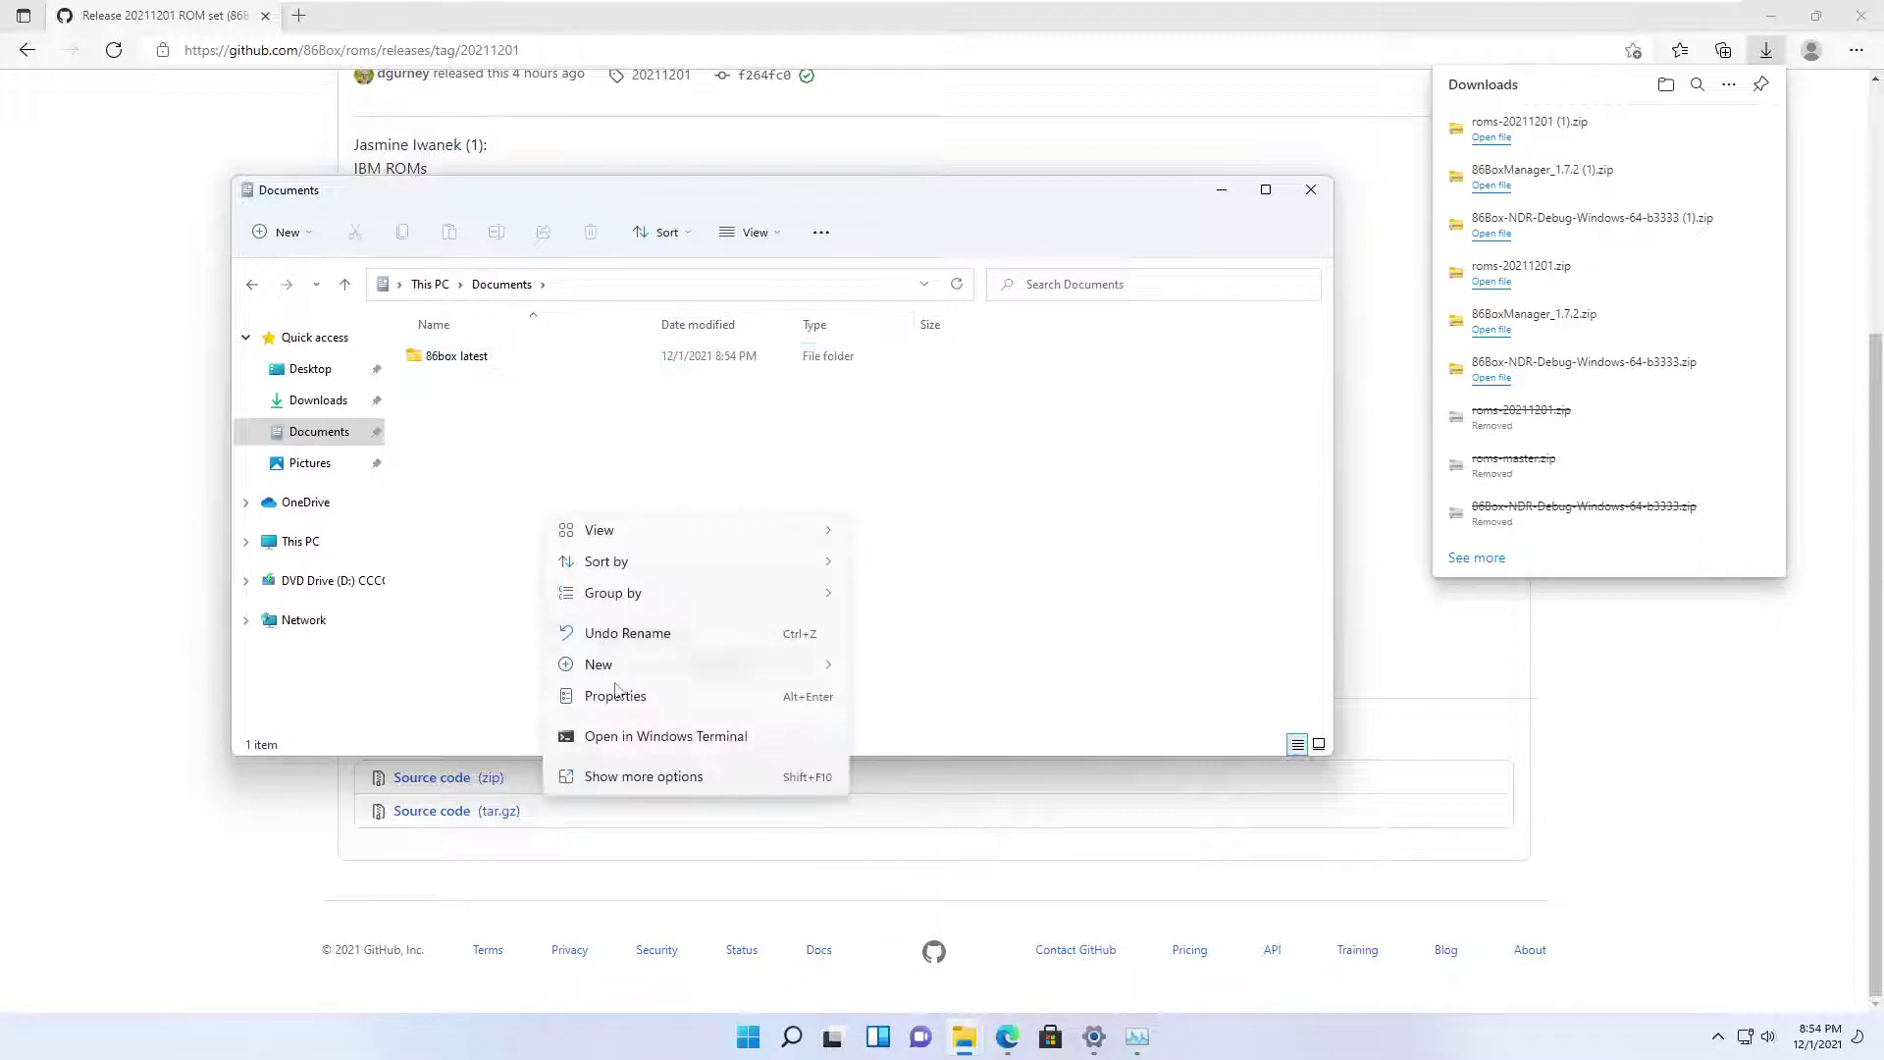
mouse_move(608, 665)
left_click(904, 667)
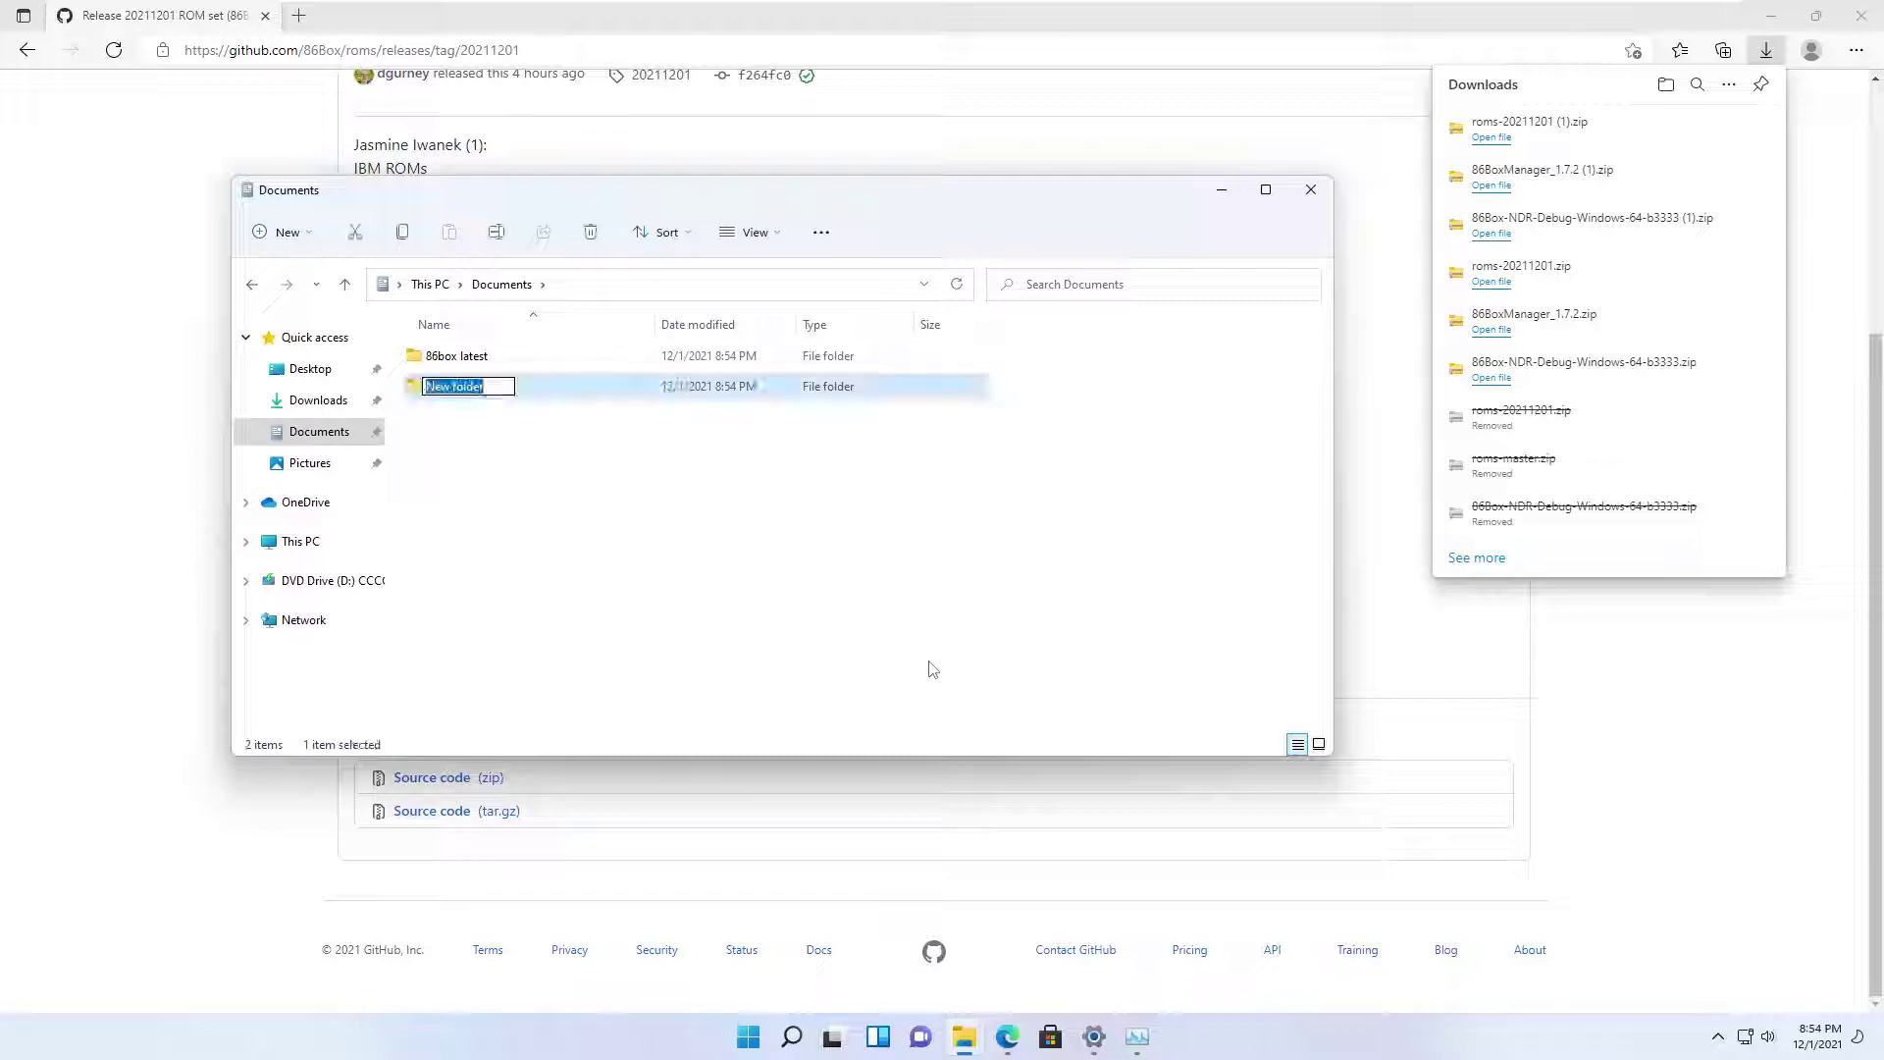
type("86box CM")
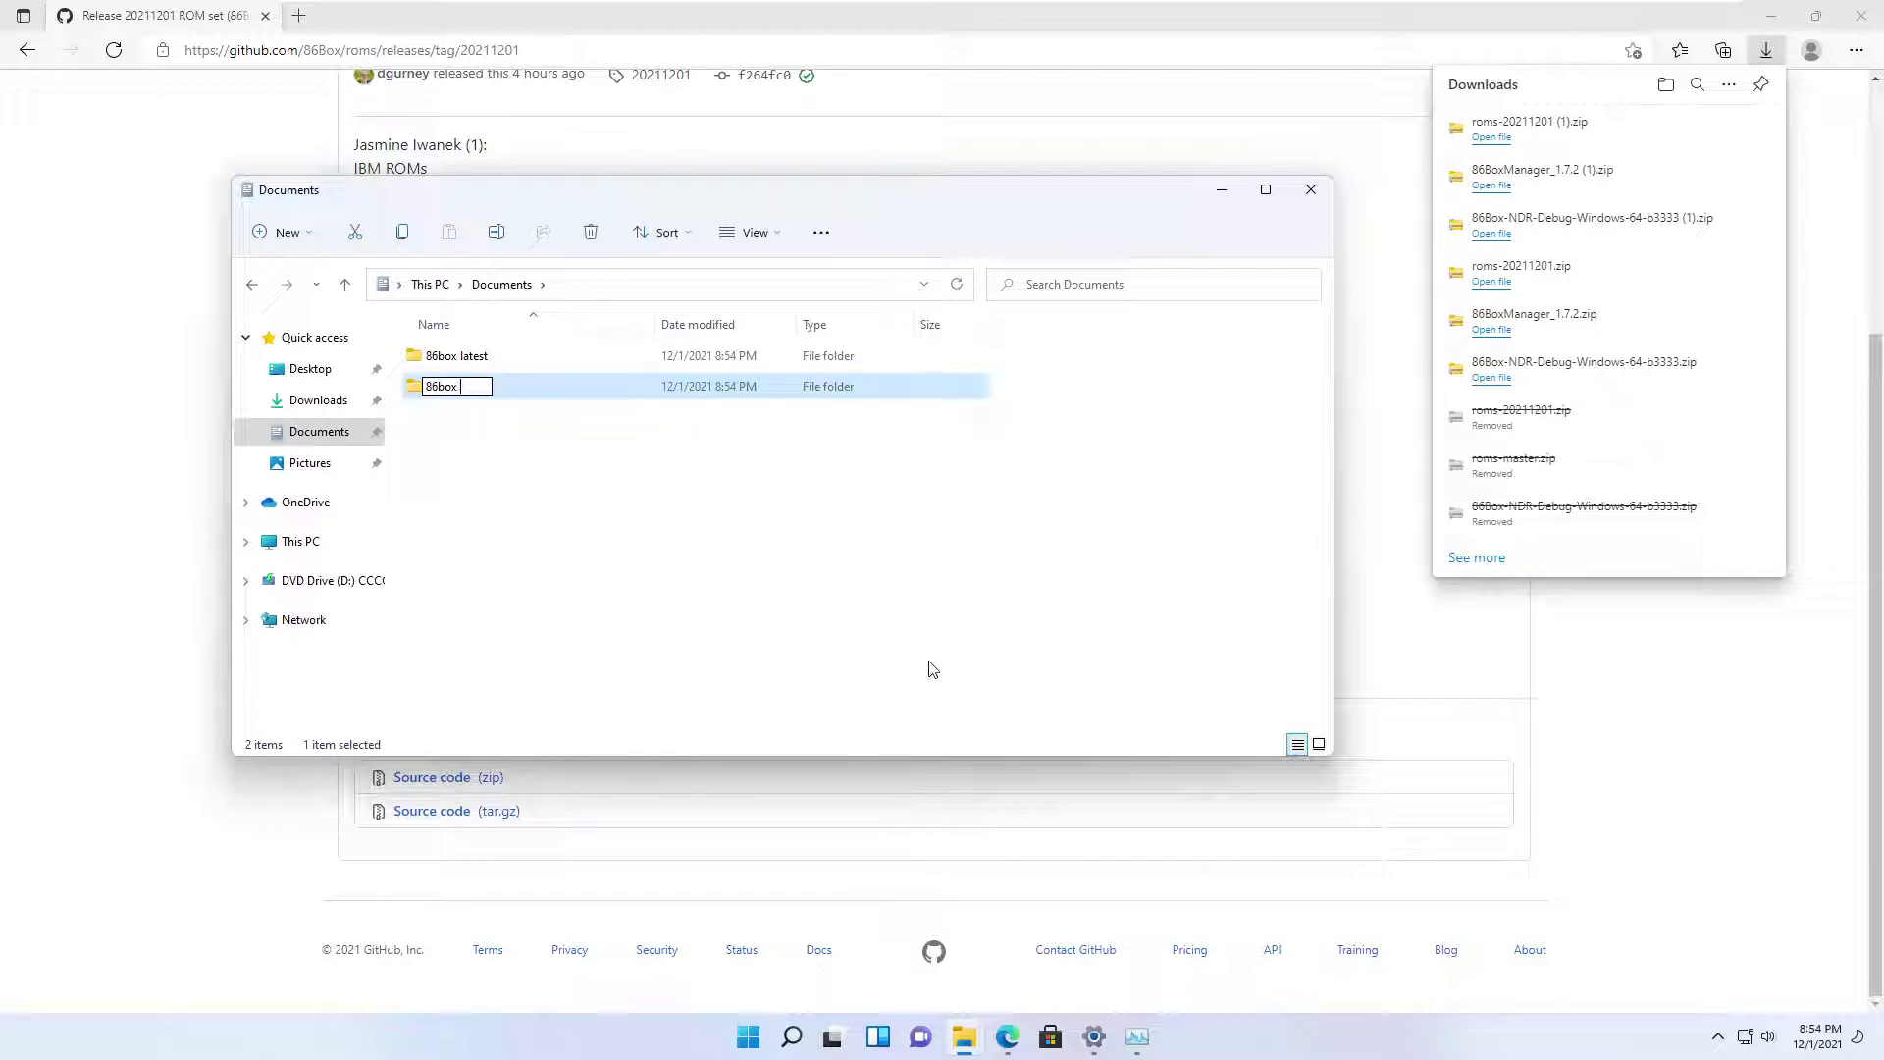
type("CVM")
type("Msa")
key("Return")
Rename the "86box VMsa" folder in Documents as "86box VMs"
key("Up")
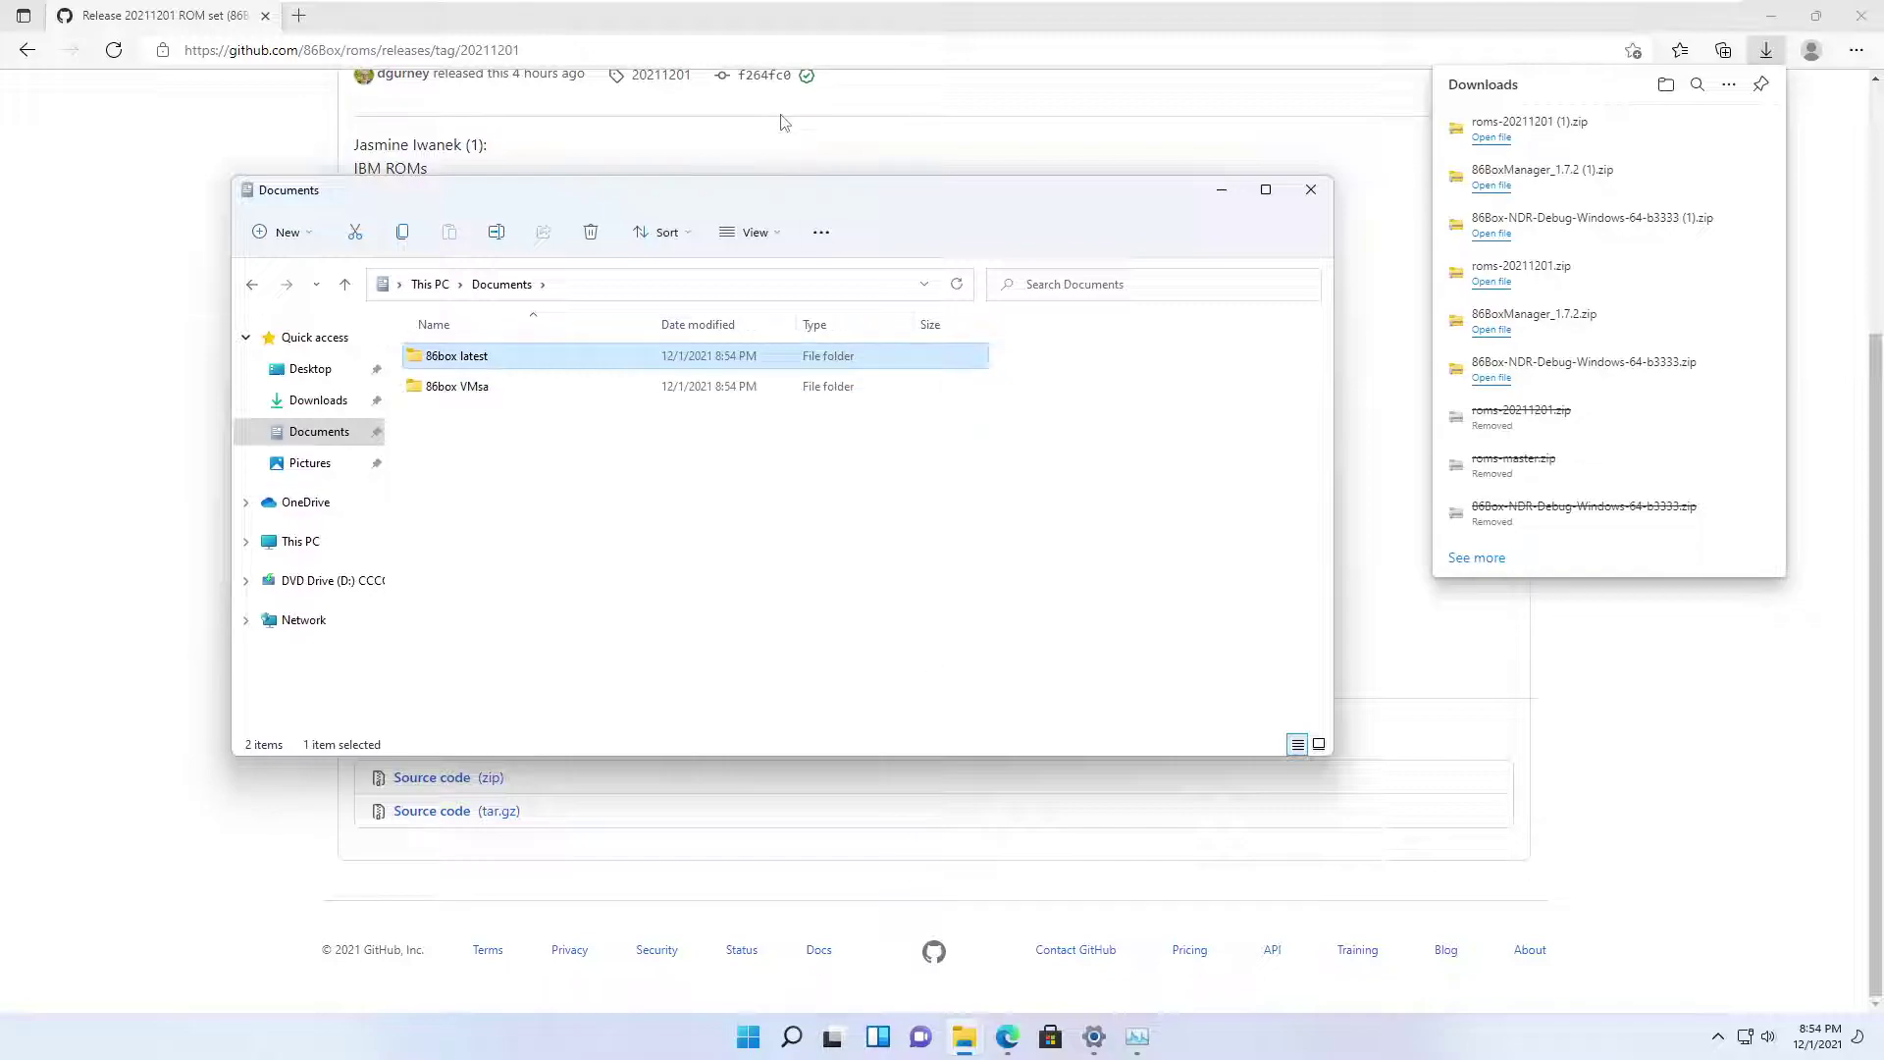
left_click(518, 386)
right_click(522, 390)
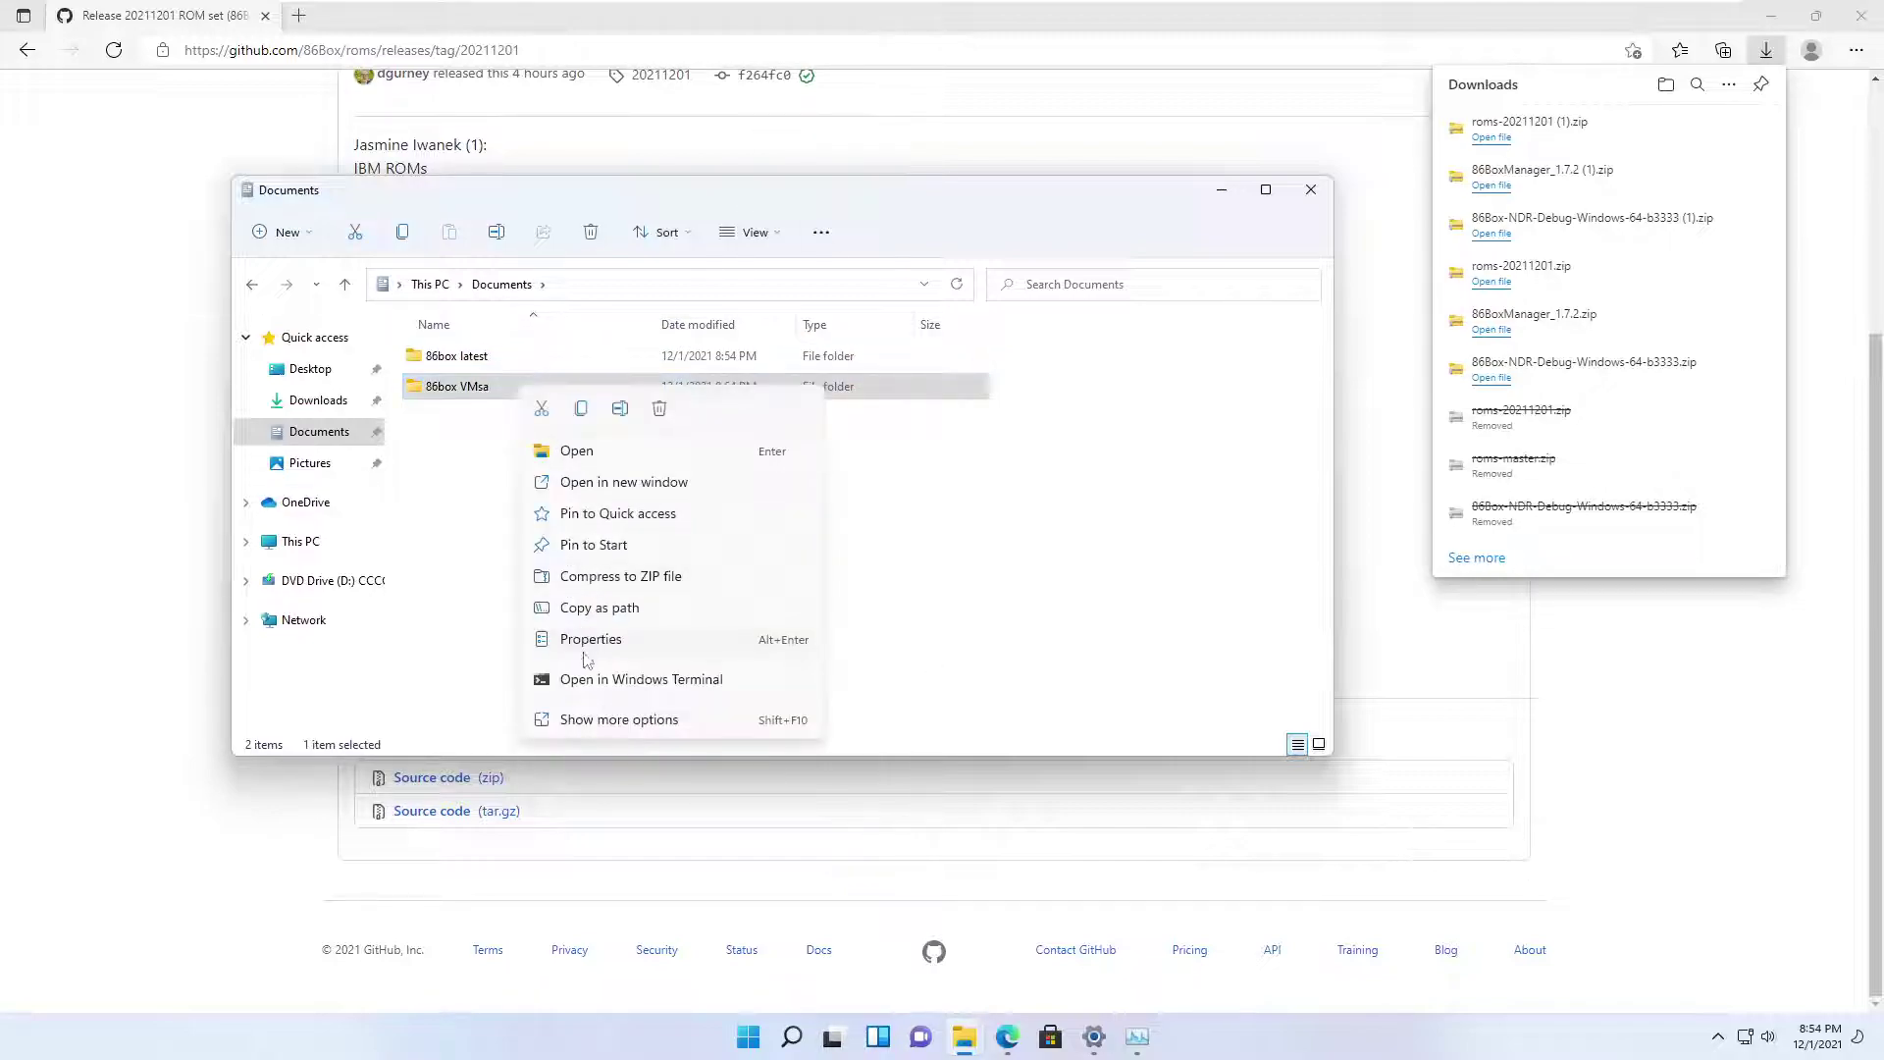
left_click(618, 409)
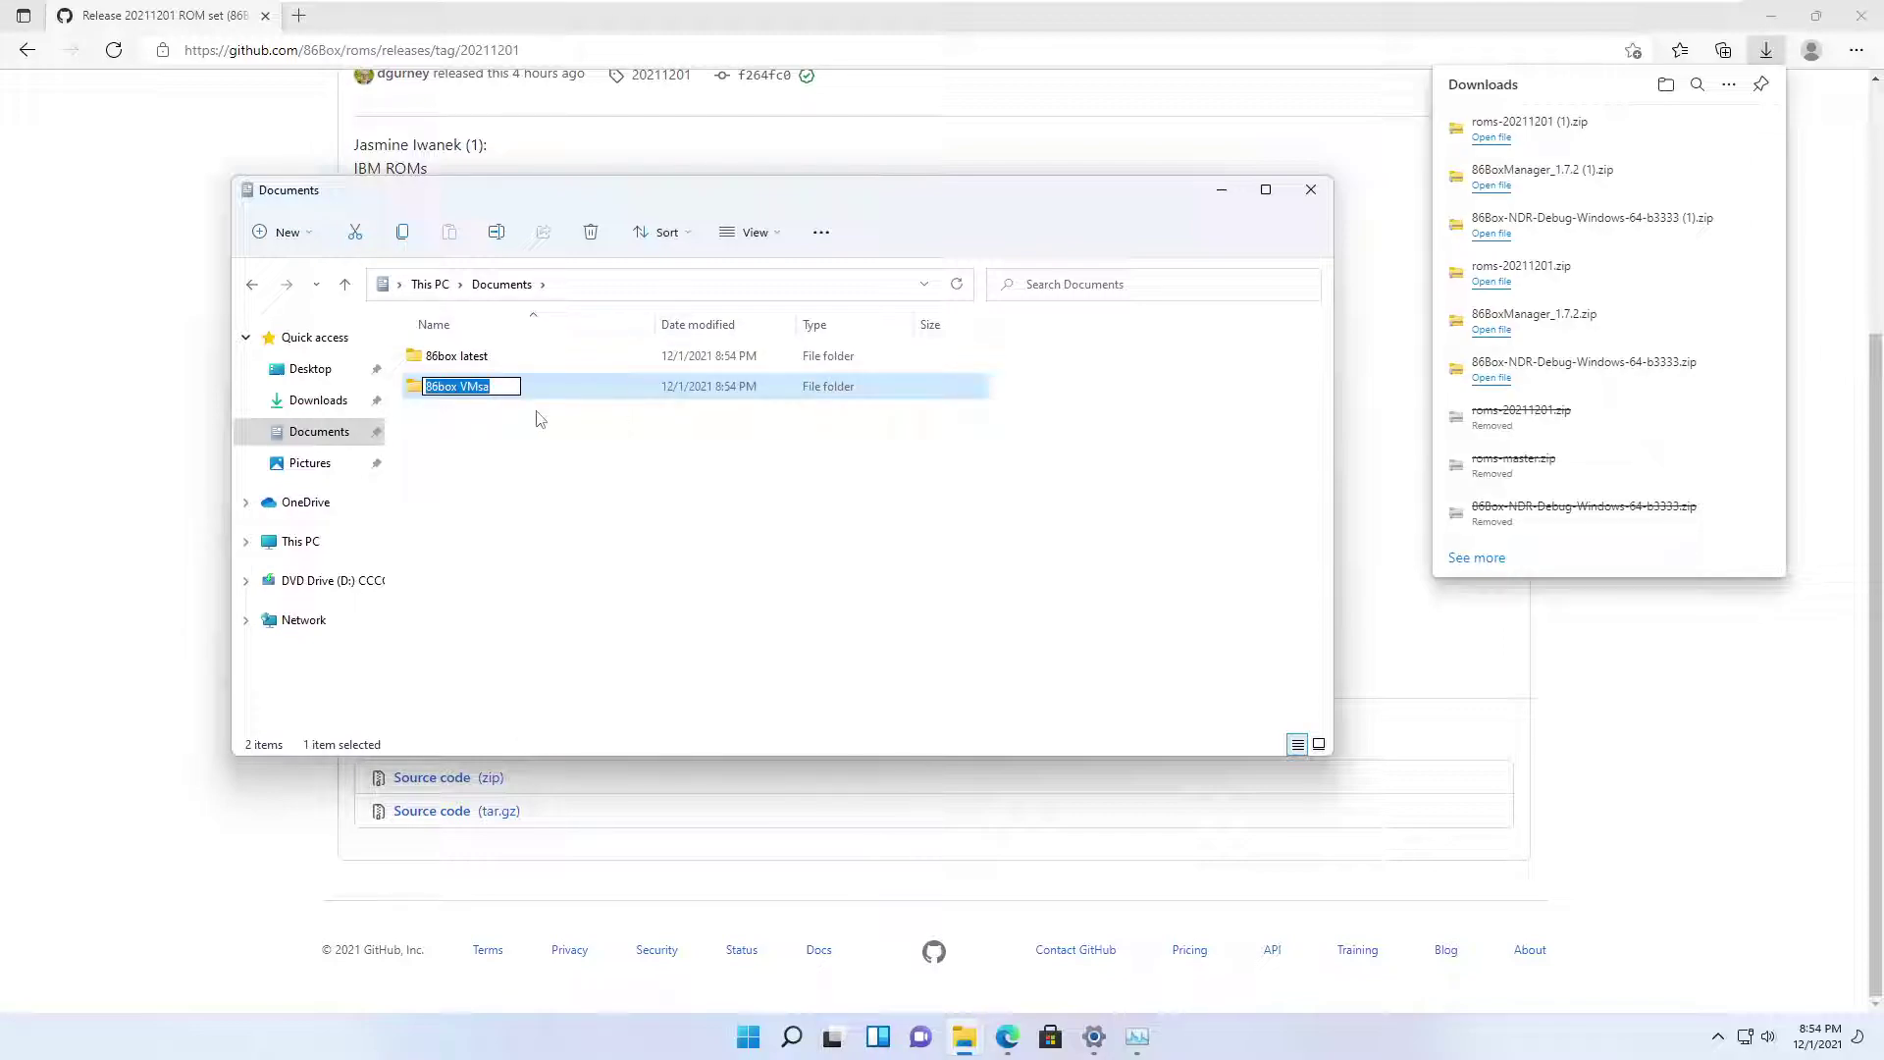
key("End")
left_click(519, 436)
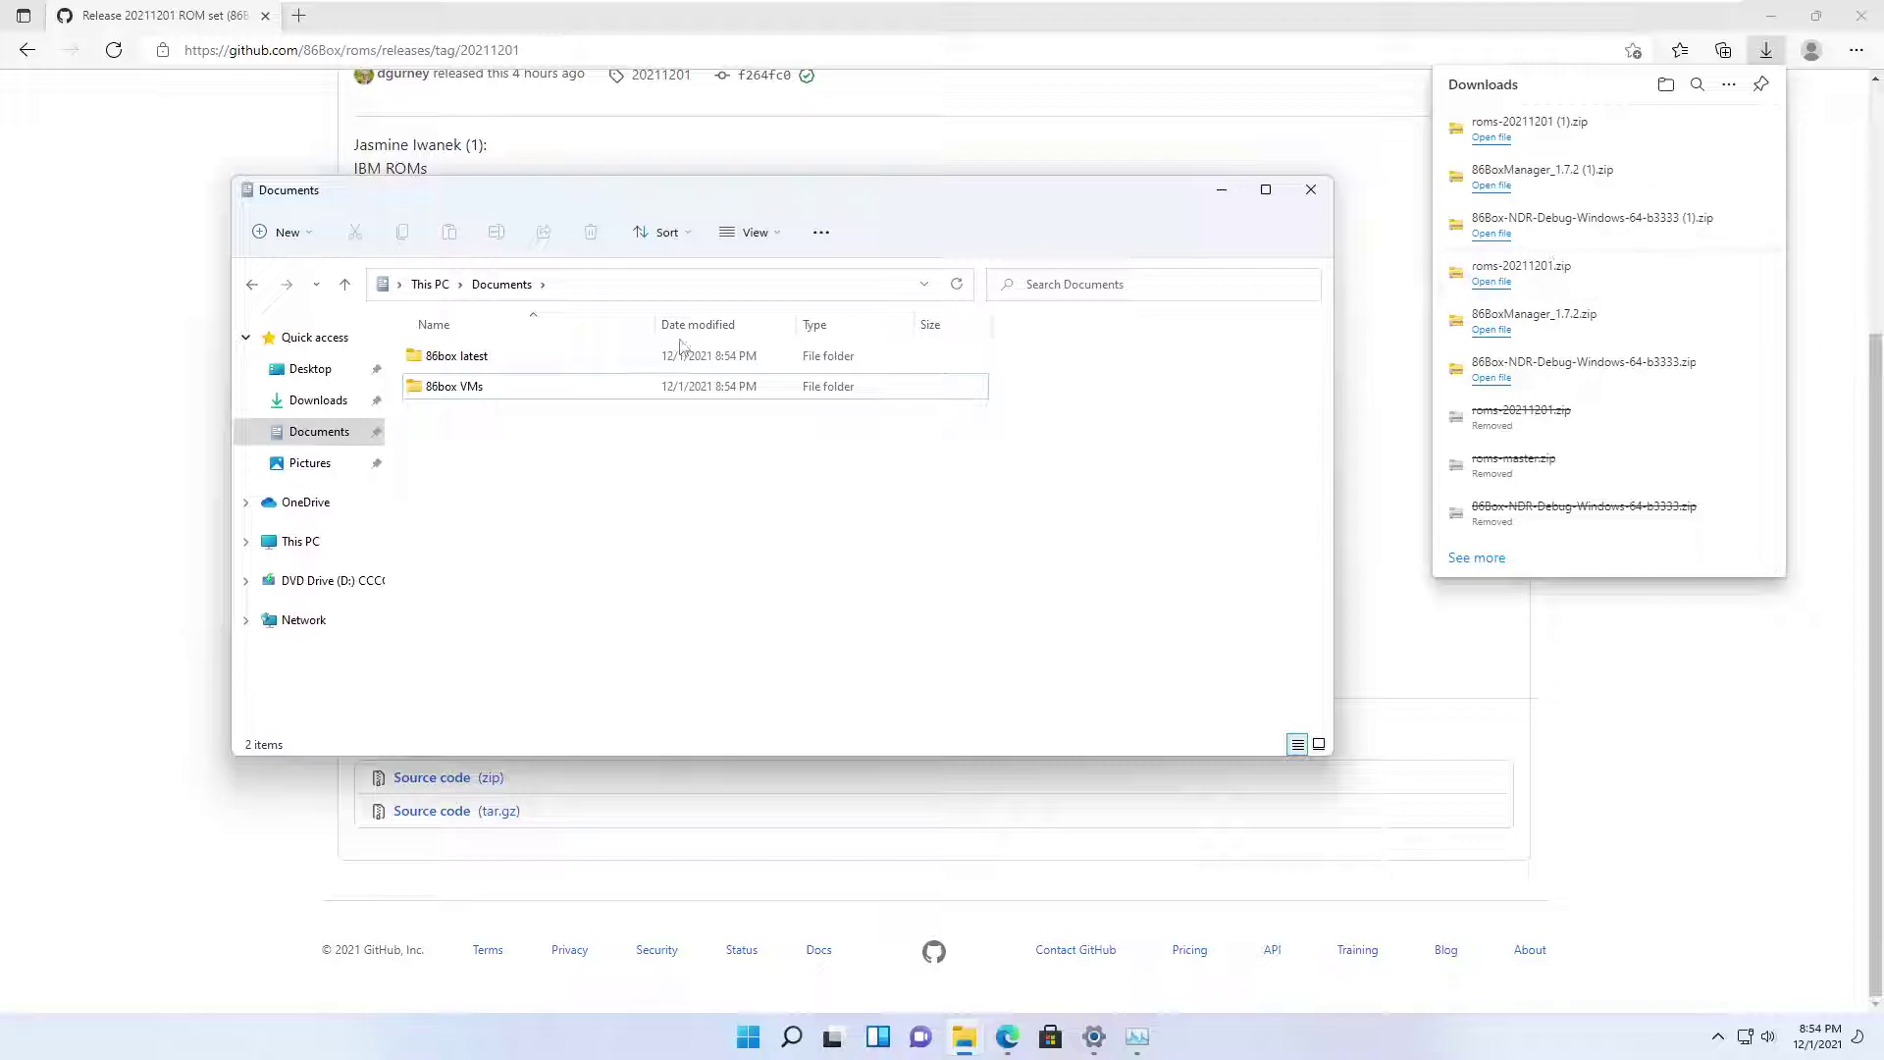
Move all five files from the downloaded 86Box-NDR-Debug-Windows-64-b3333 (1).zip into the "86box latest" folder in Documents
double_click(522, 359)
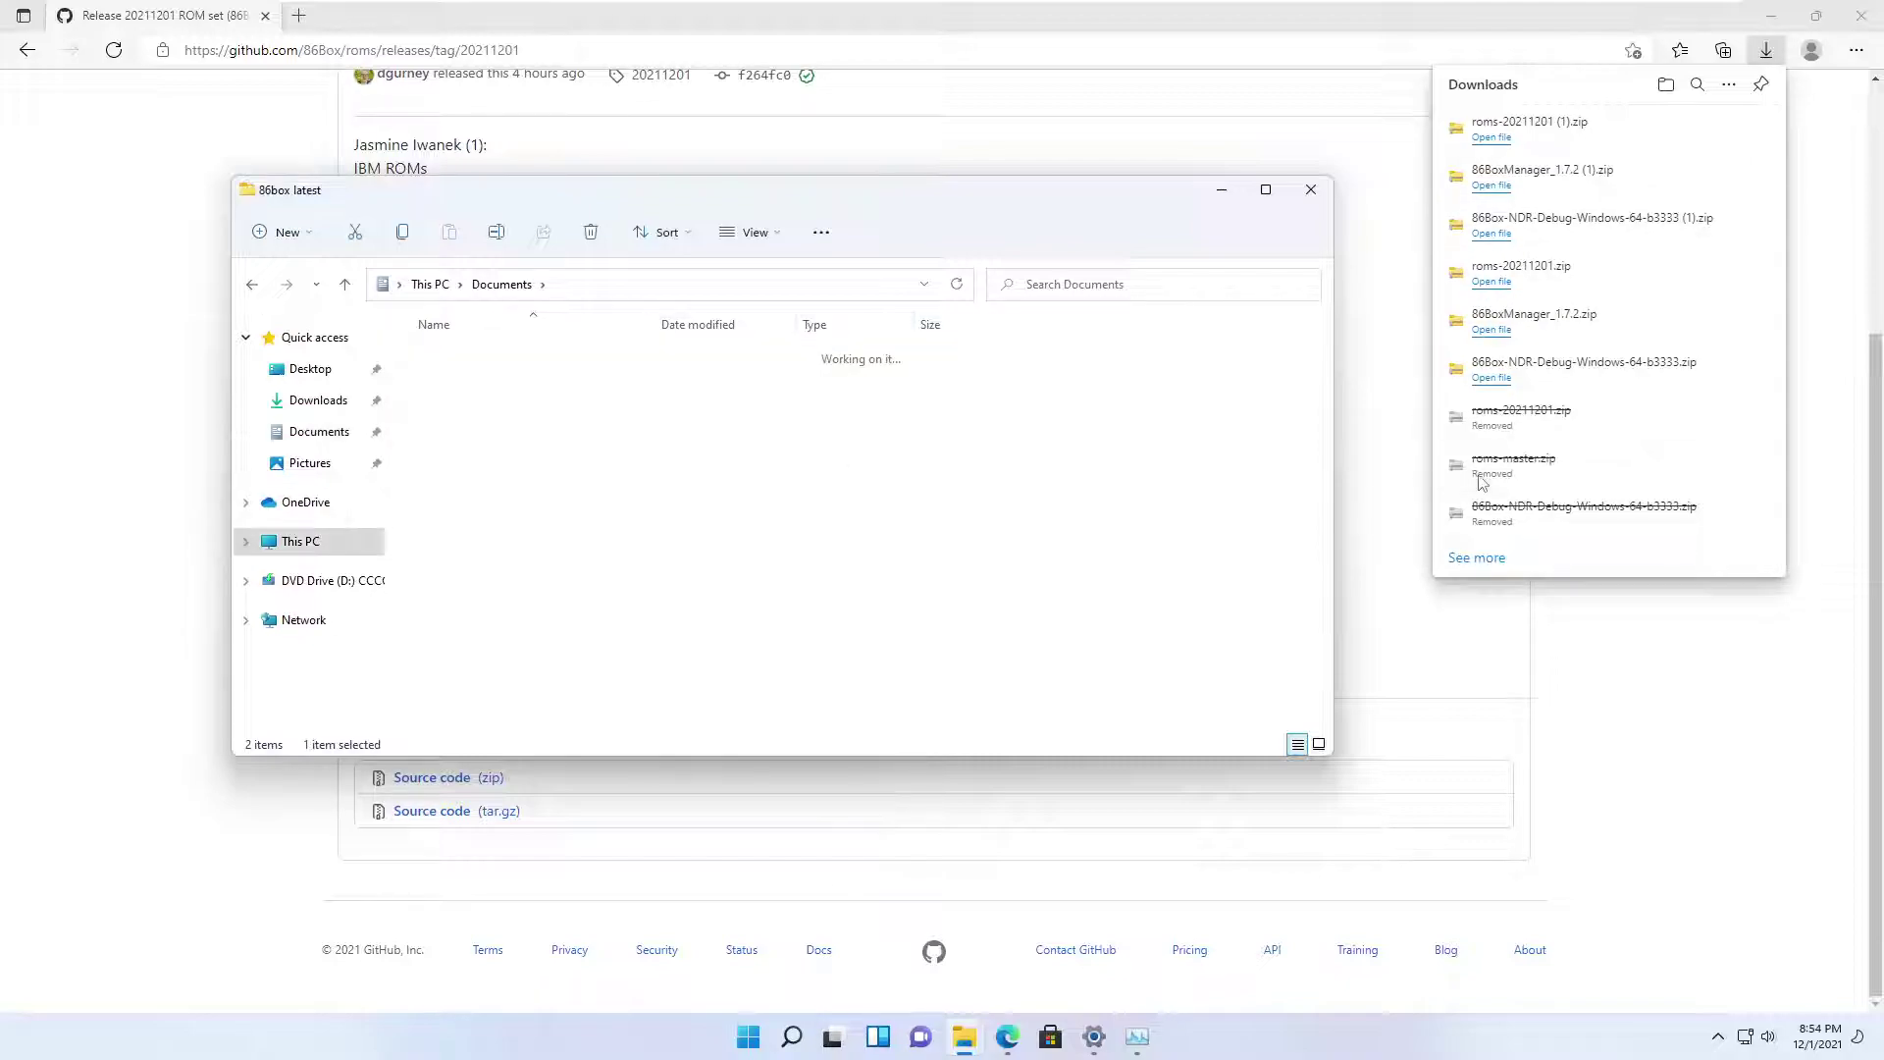
left_click(1540, 234)
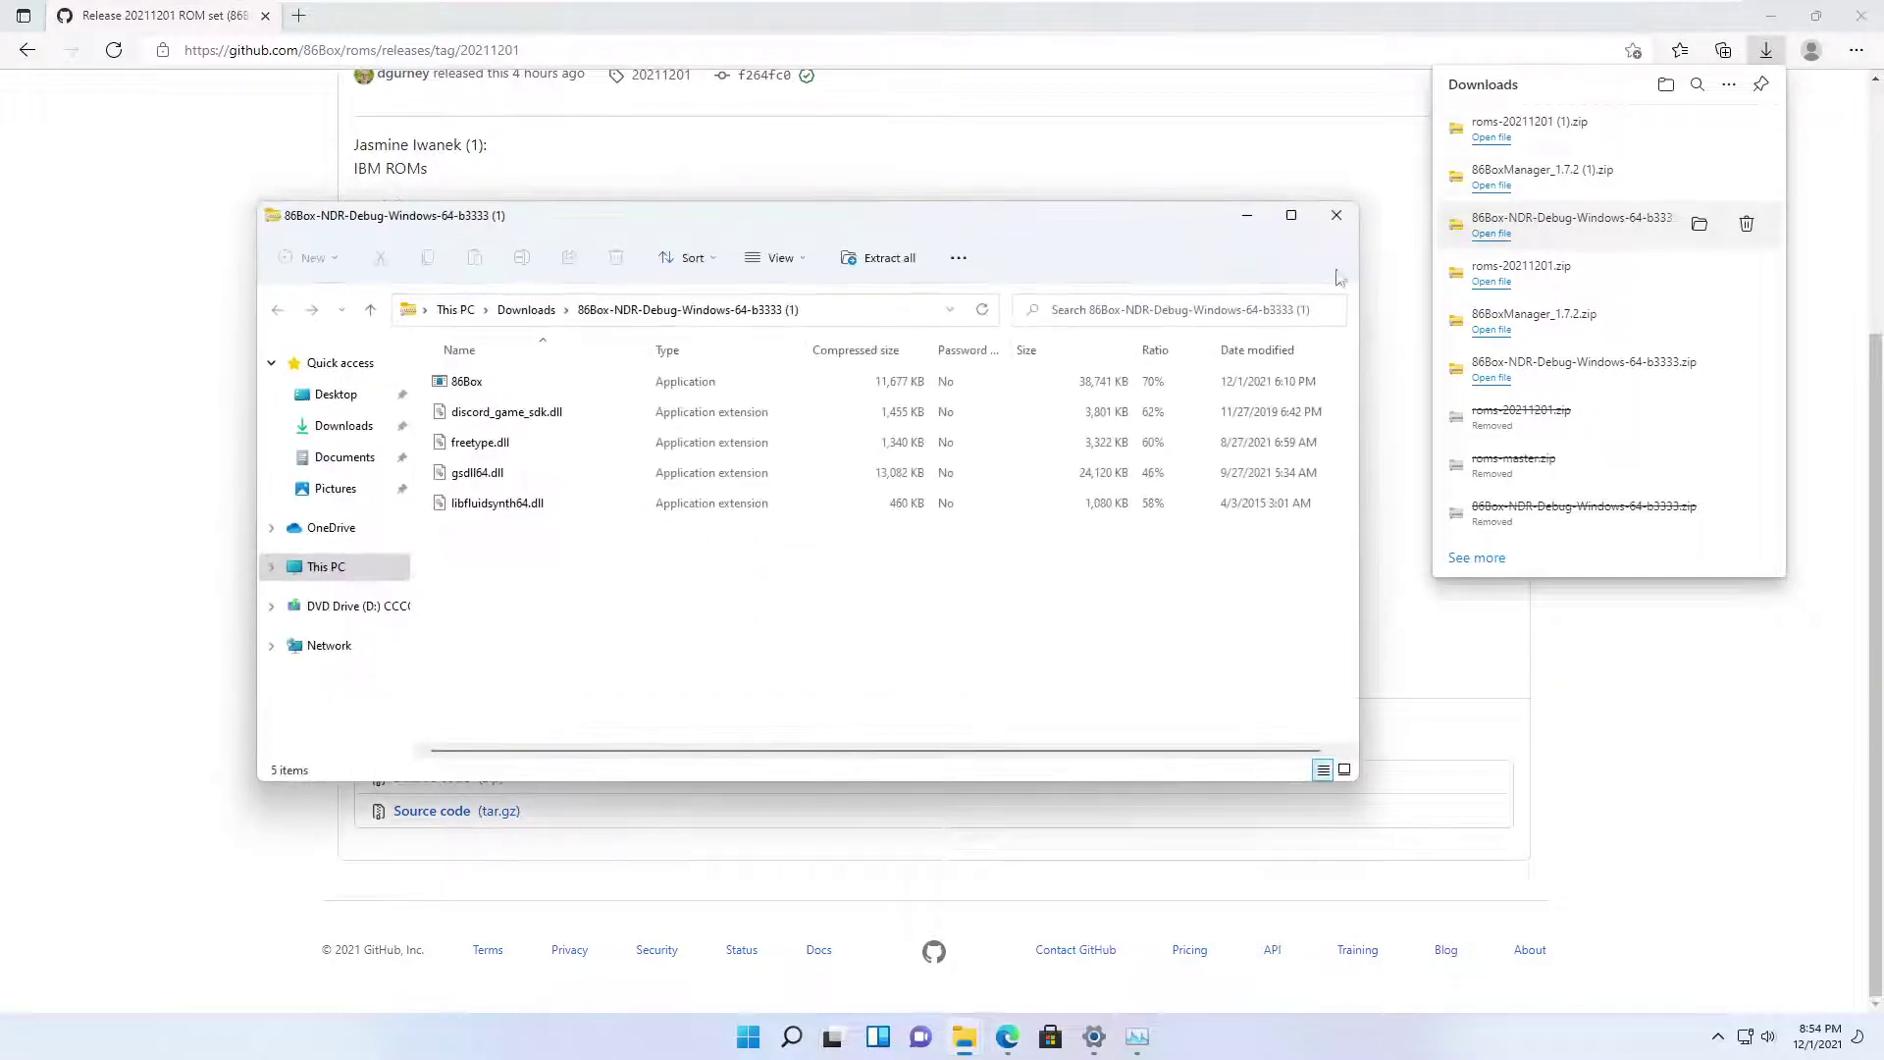
left_click(536, 391)
key("shift+Down")
key("shift+Down")
key("shift+Down")
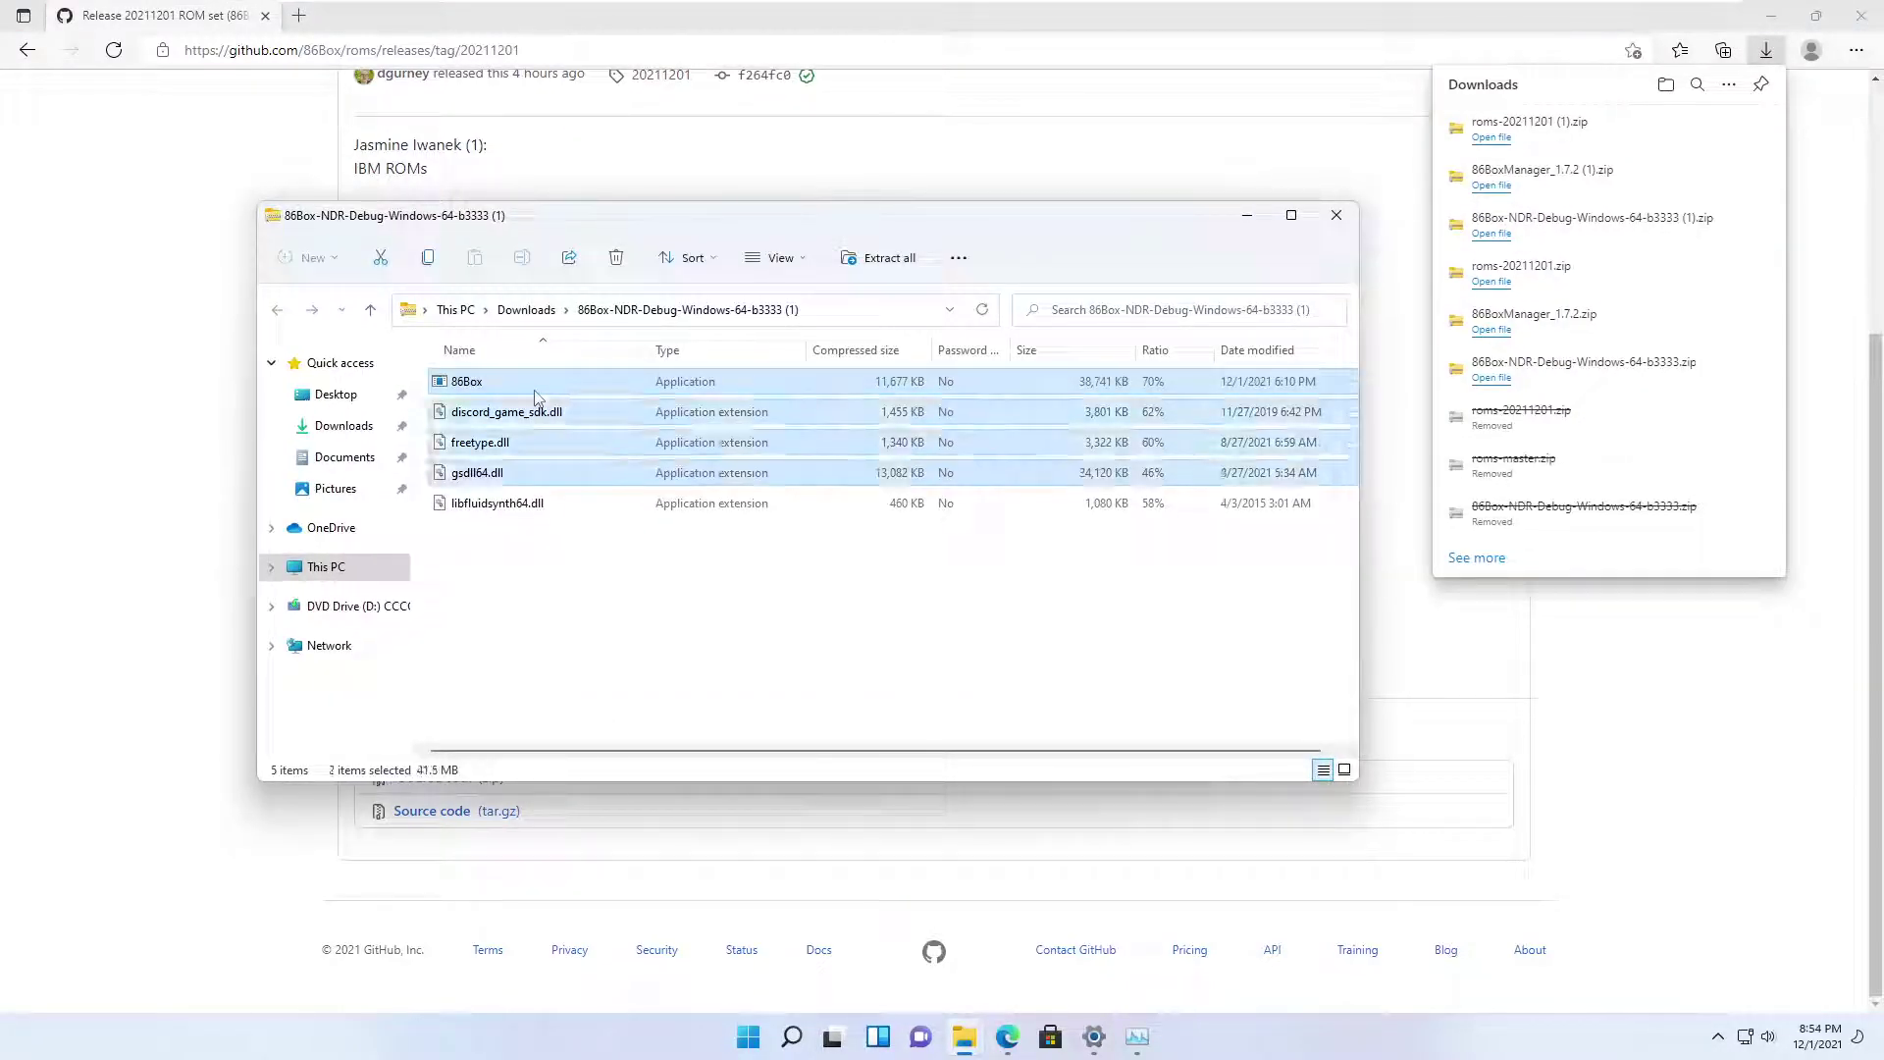
key("shift+Down")
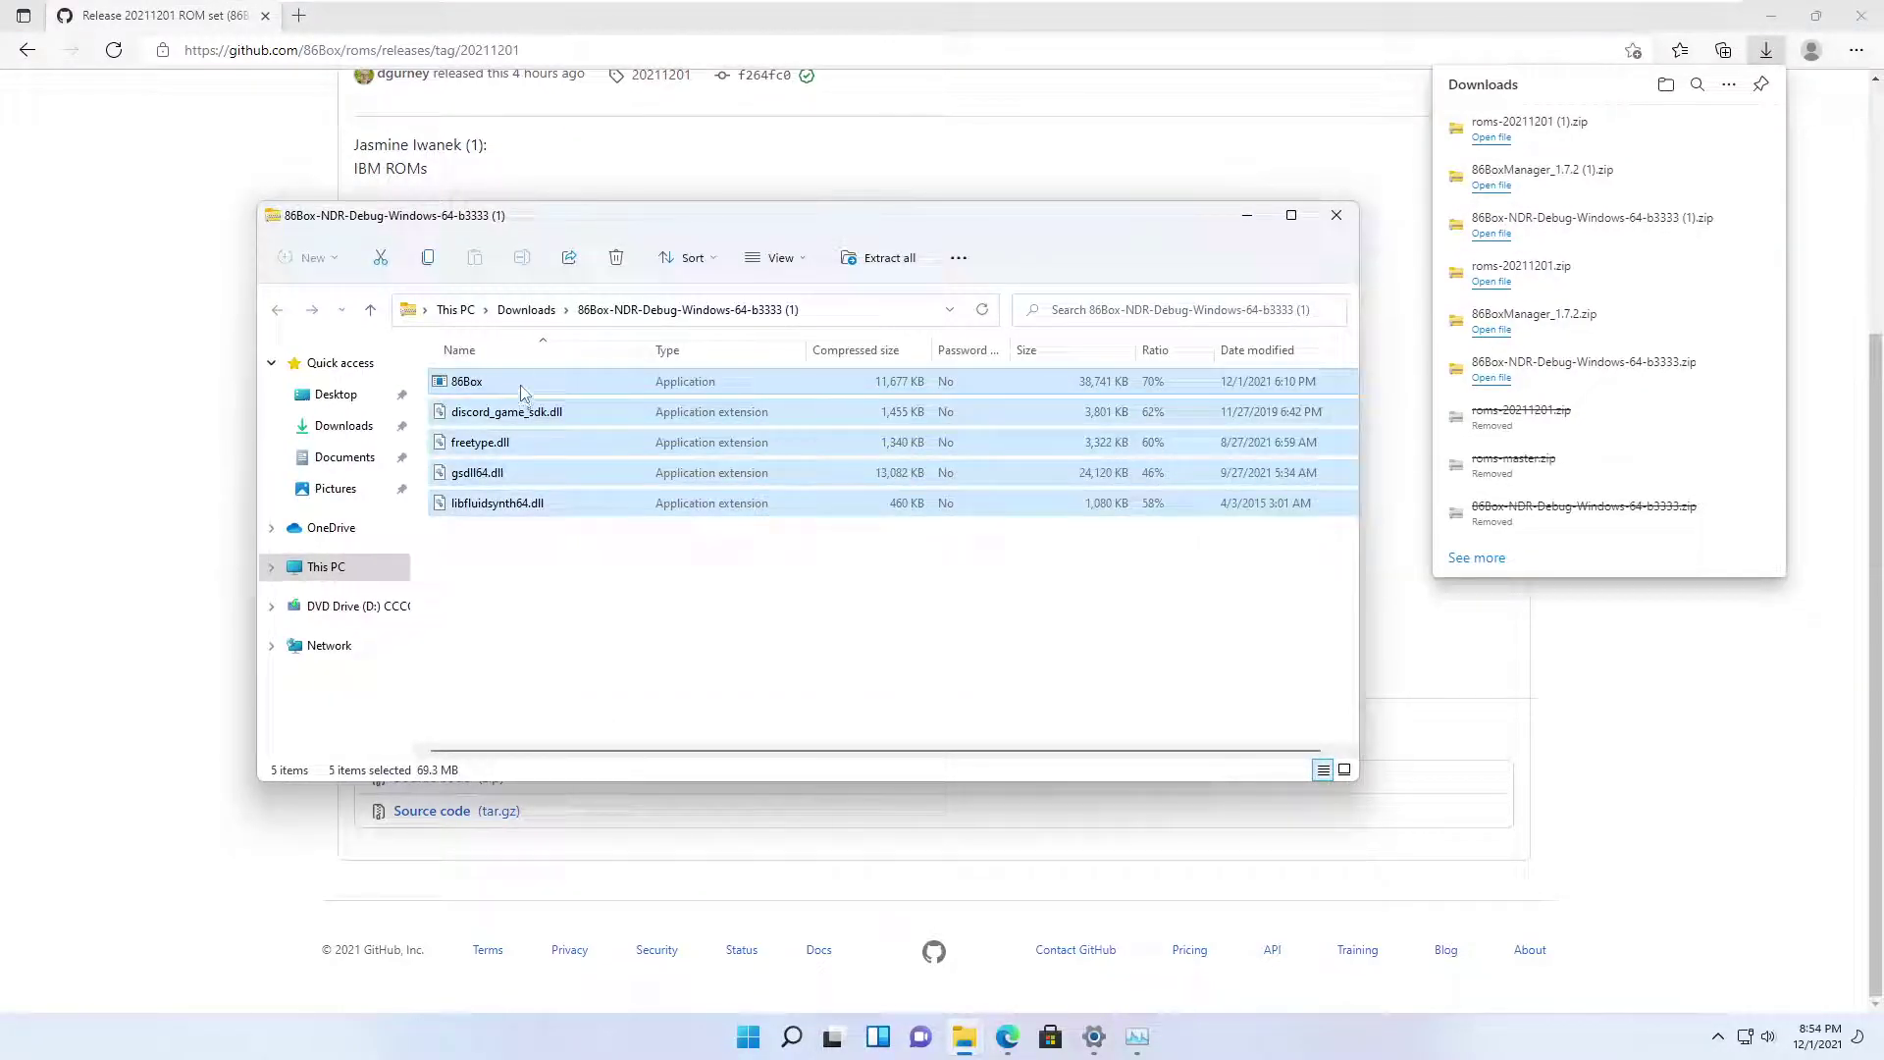
right_click(523, 390)
left_click(559, 425)
left_click(963, 1036)
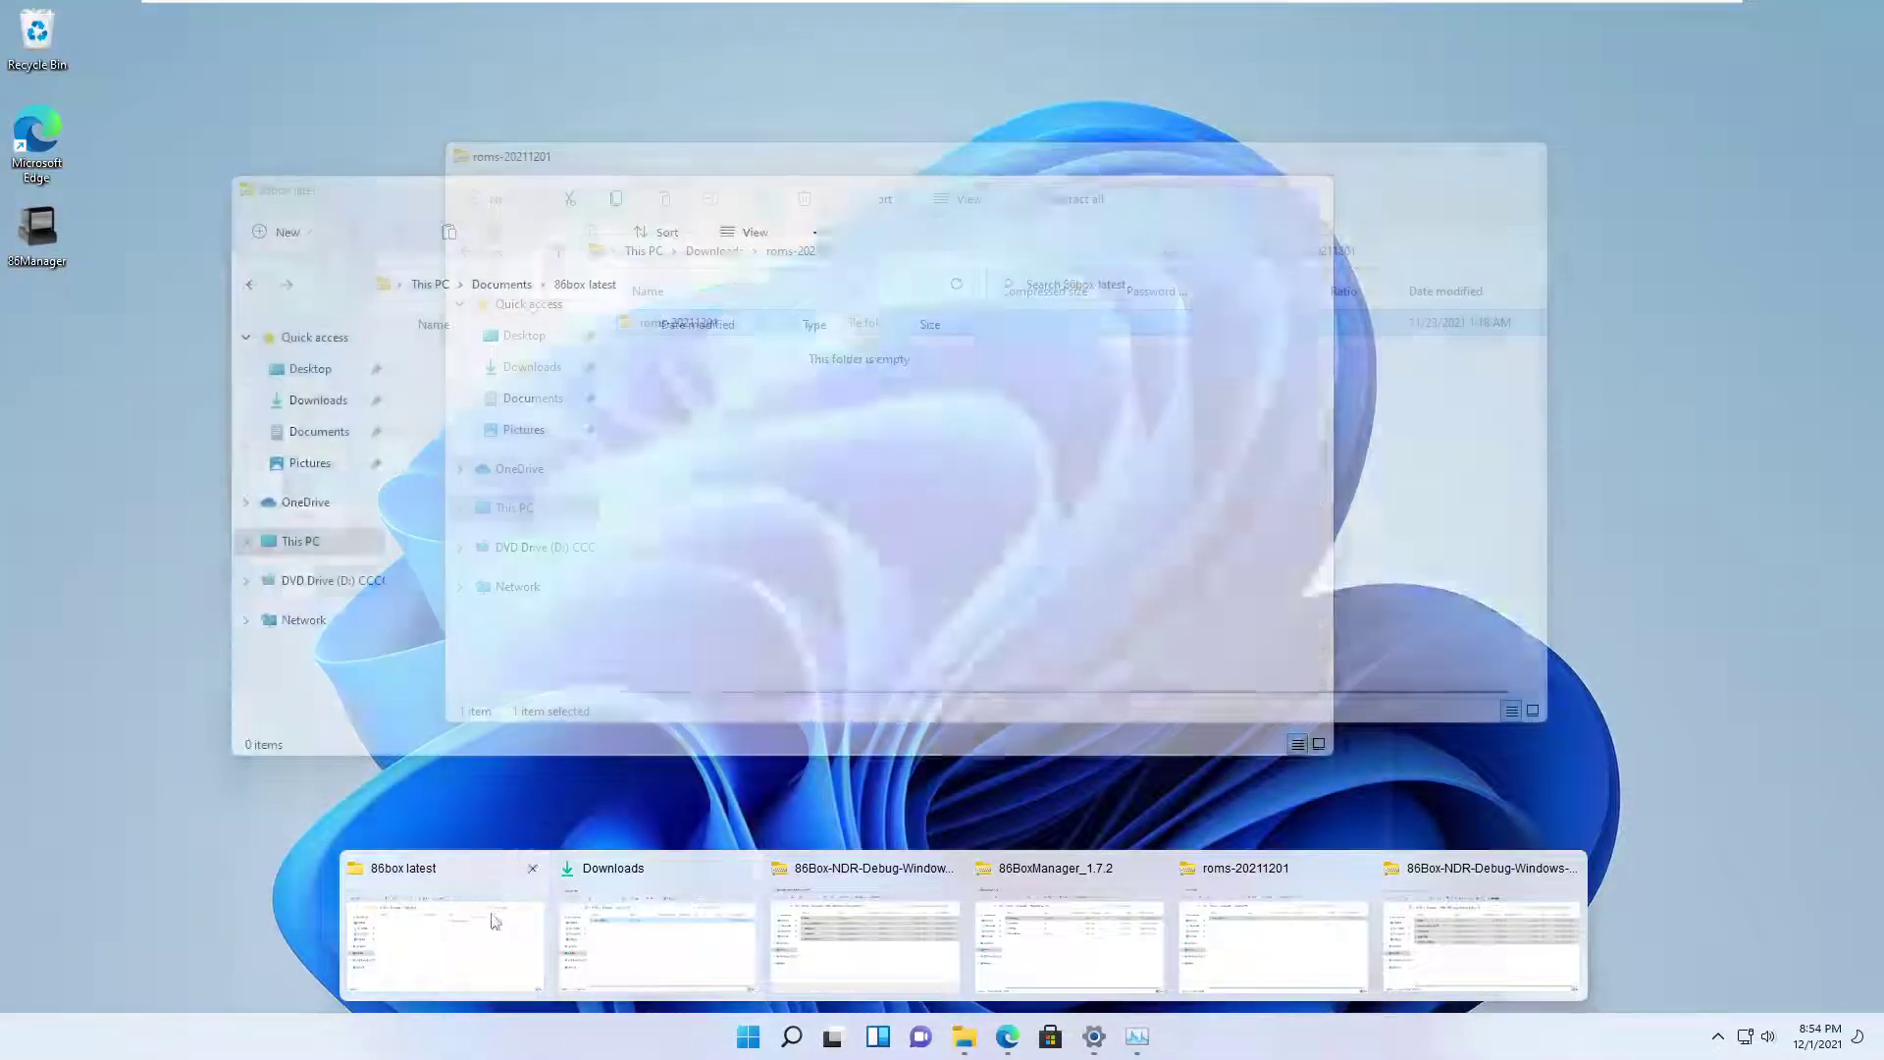
left_click(446, 937)
right_click(749, 593)
left_click(639, 617)
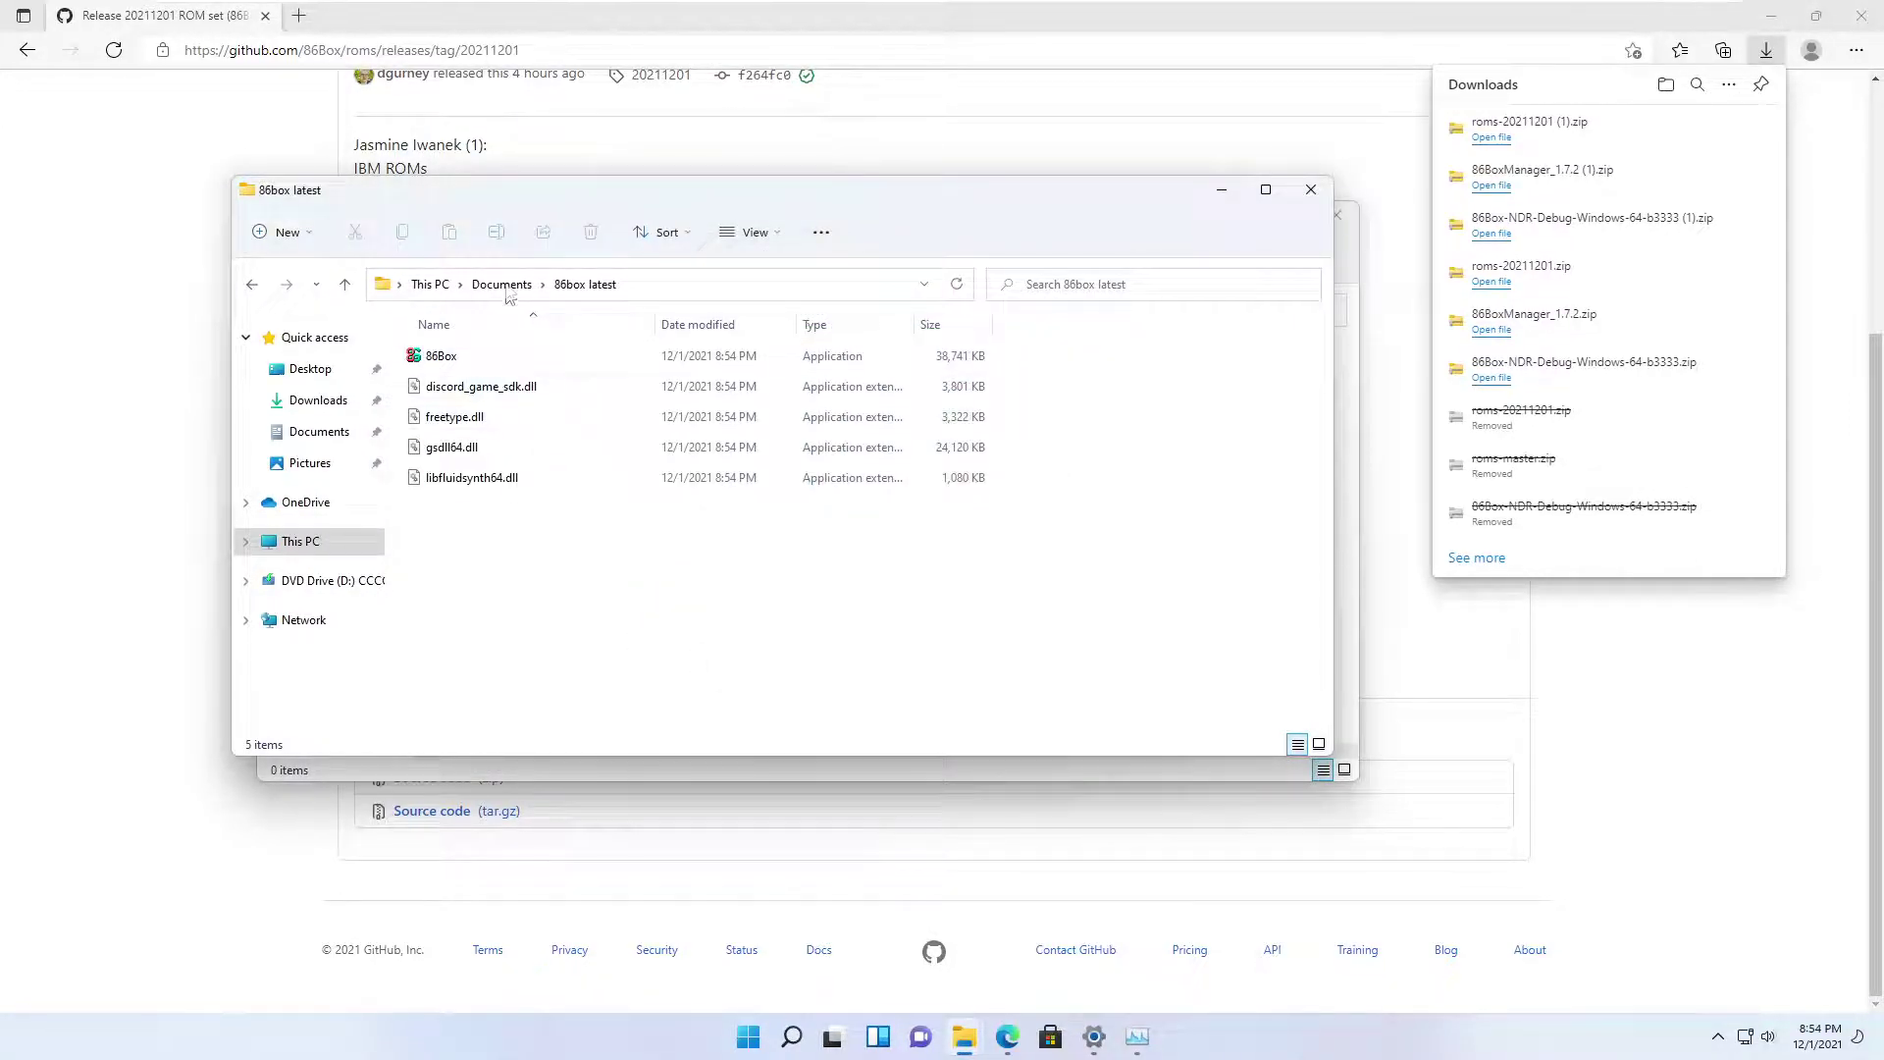
Cut everything inside the roms-20211201 folder of the downloaded roms-20211201.zip archive
key("alt+Up")
left_click(633, 385)
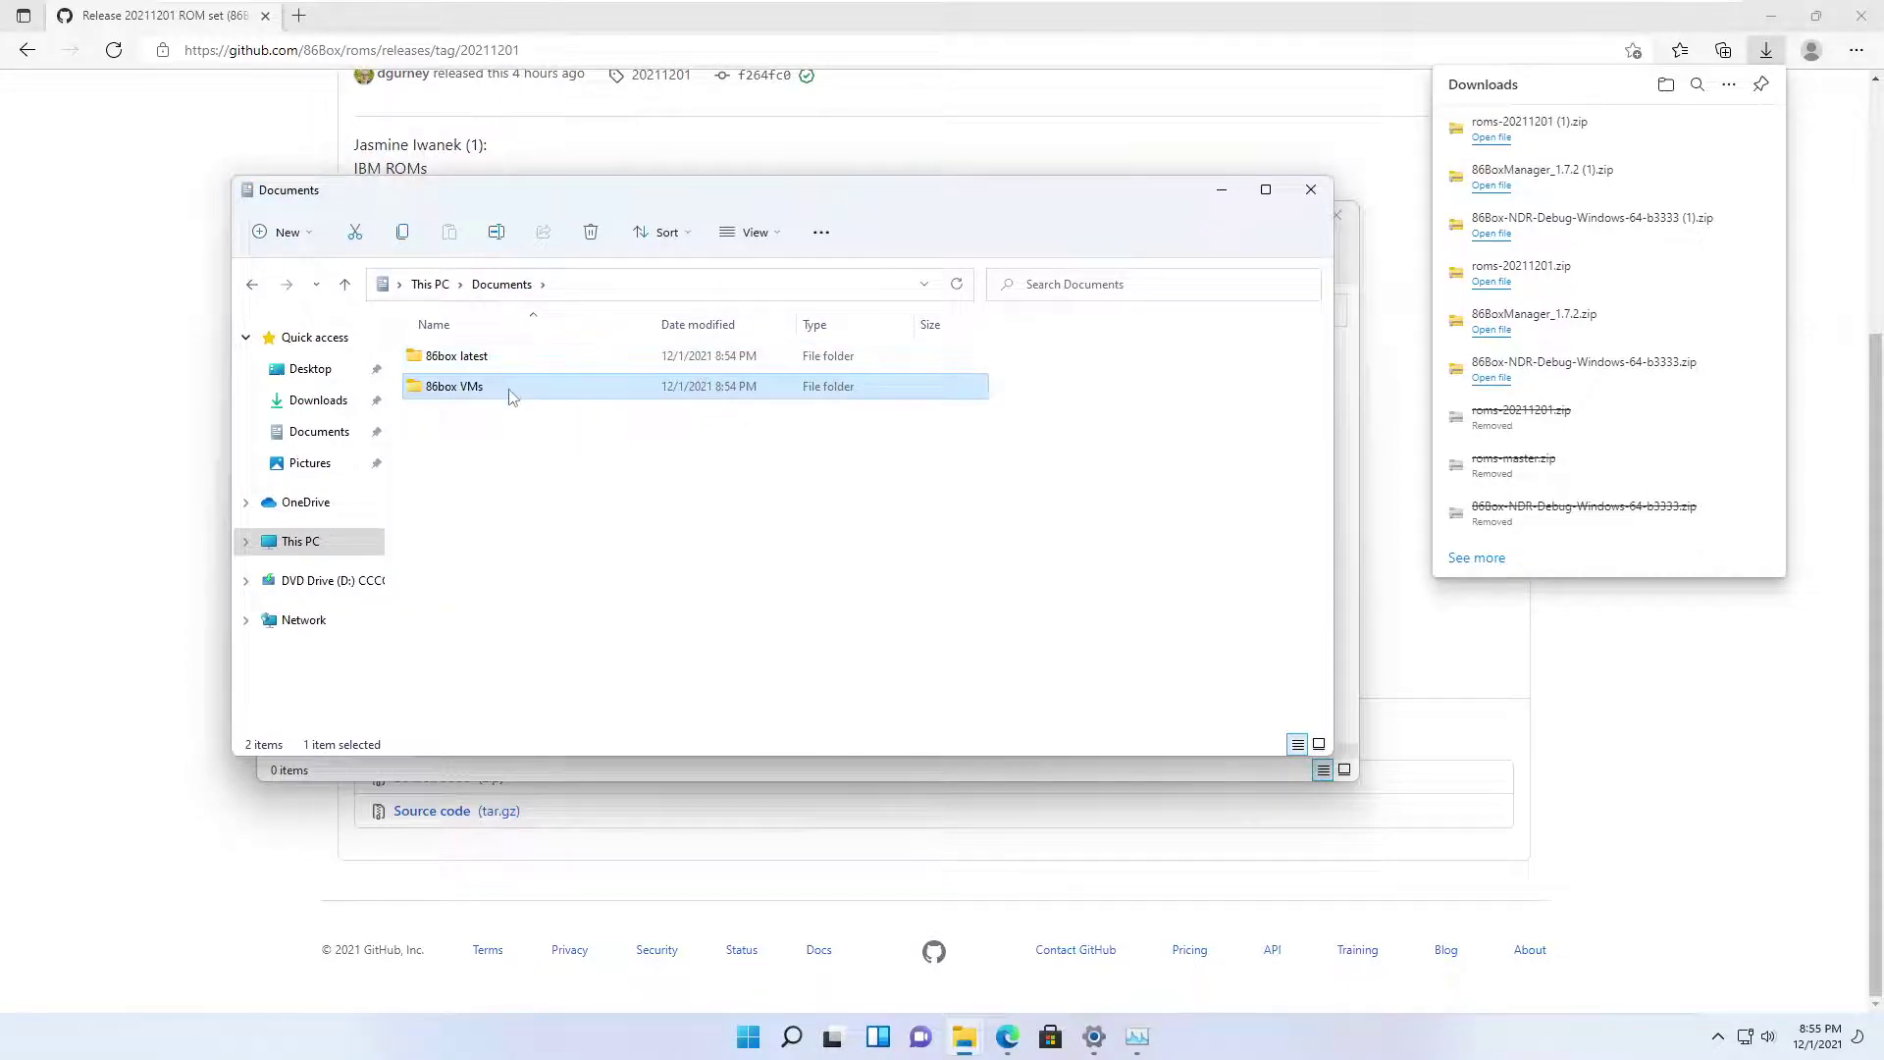
double_click(461, 357)
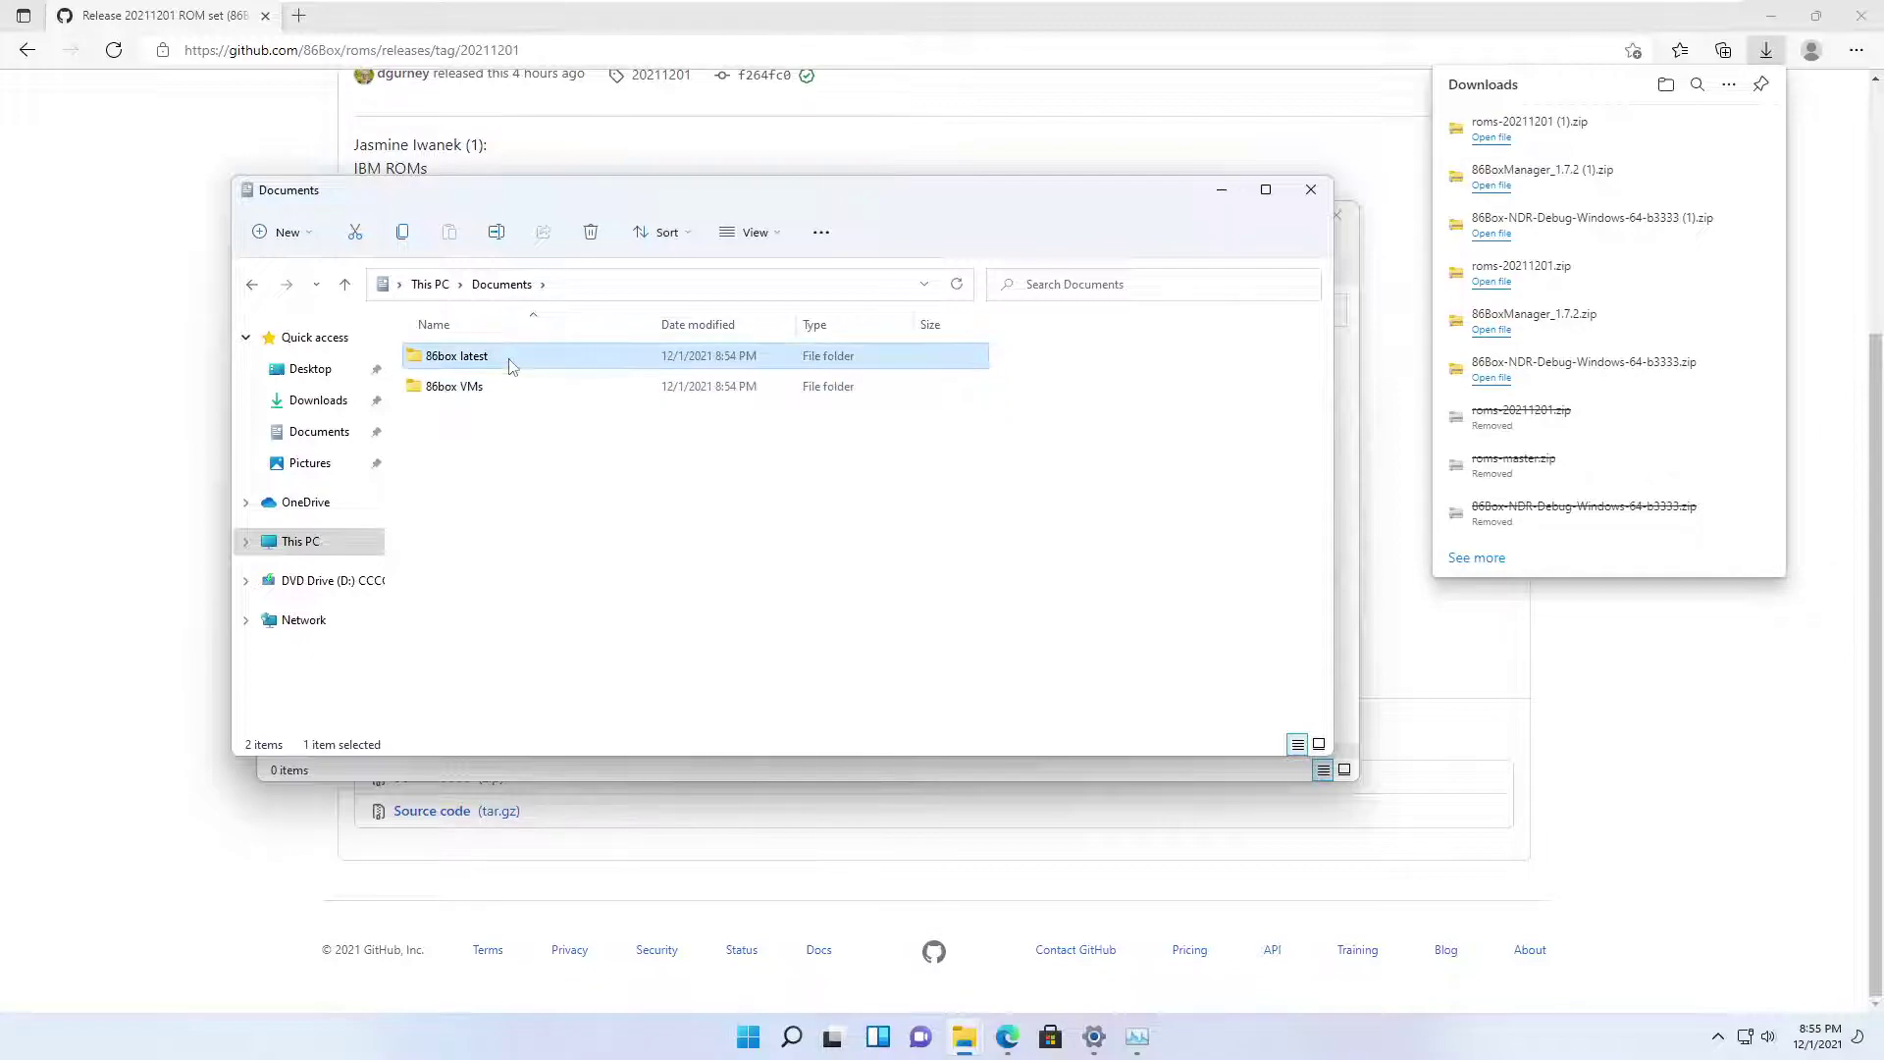
left_click(1482, 286)
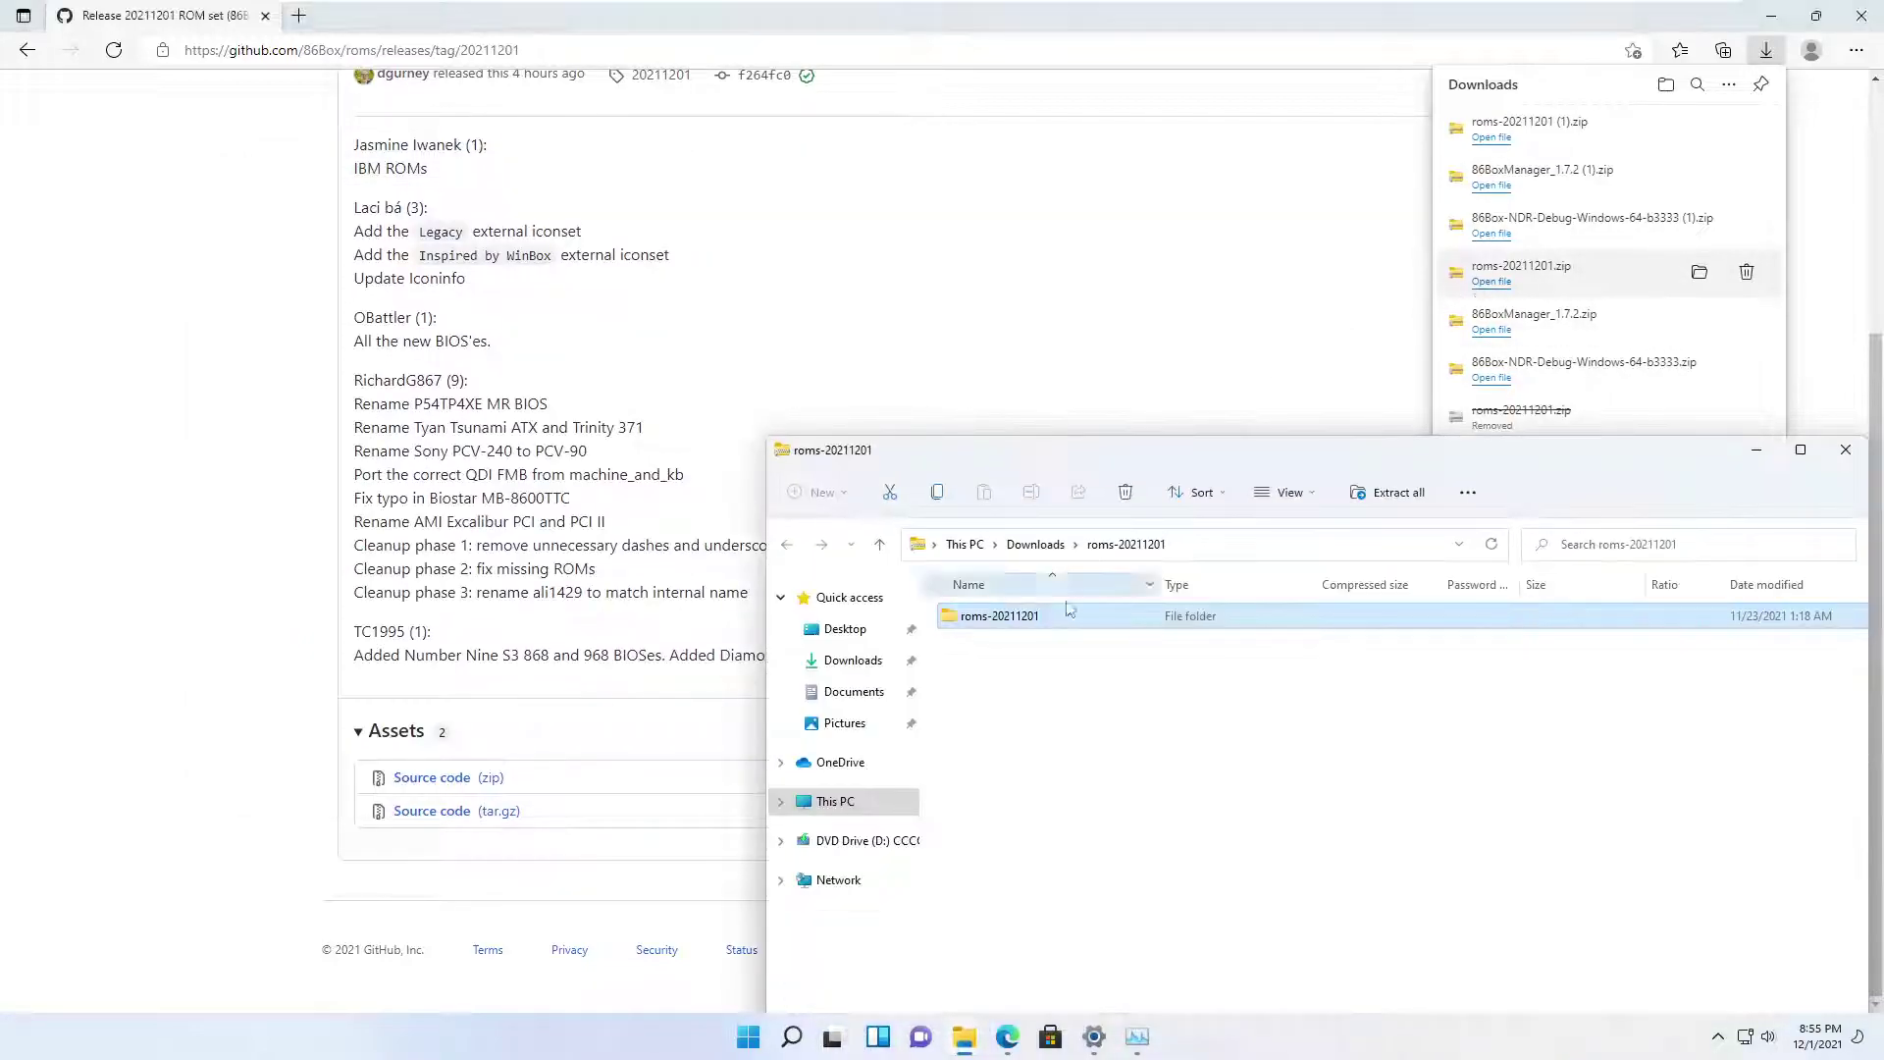
double_click(999, 616)
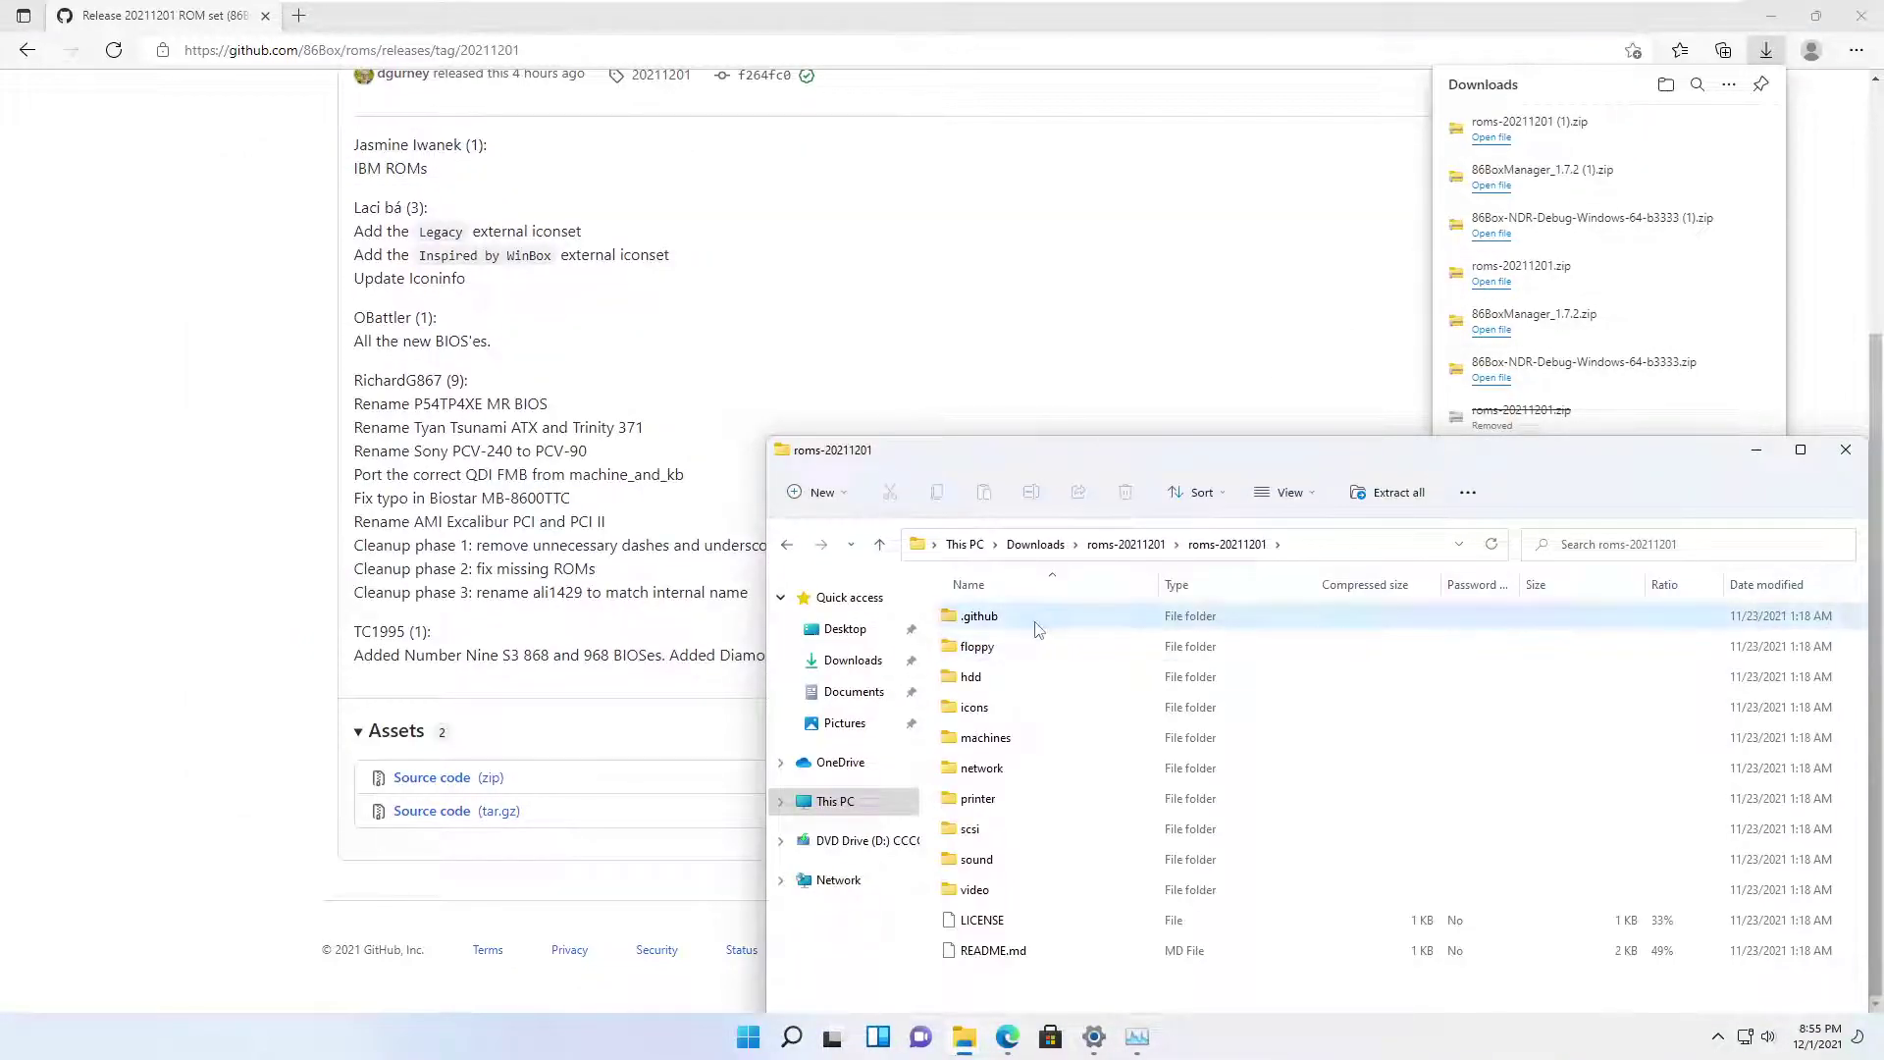
key("ctrl+a")
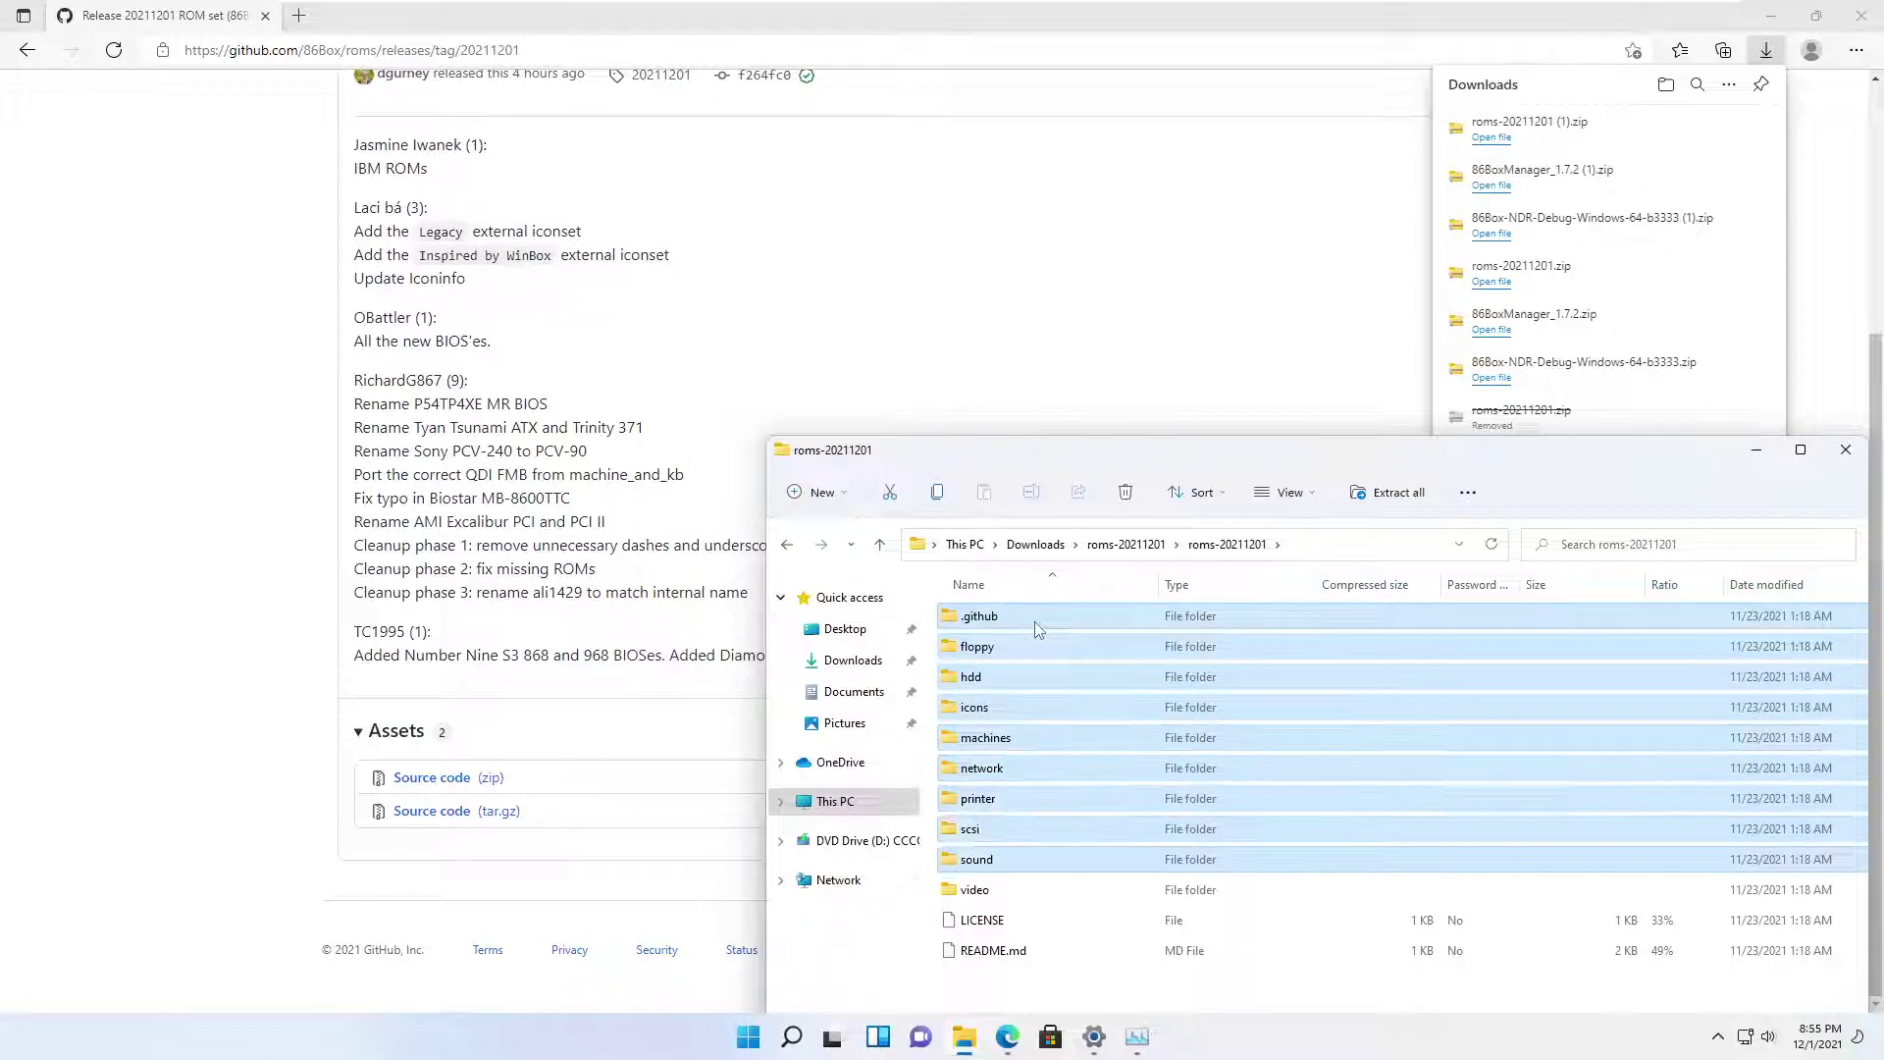
right_click(1034, 621)
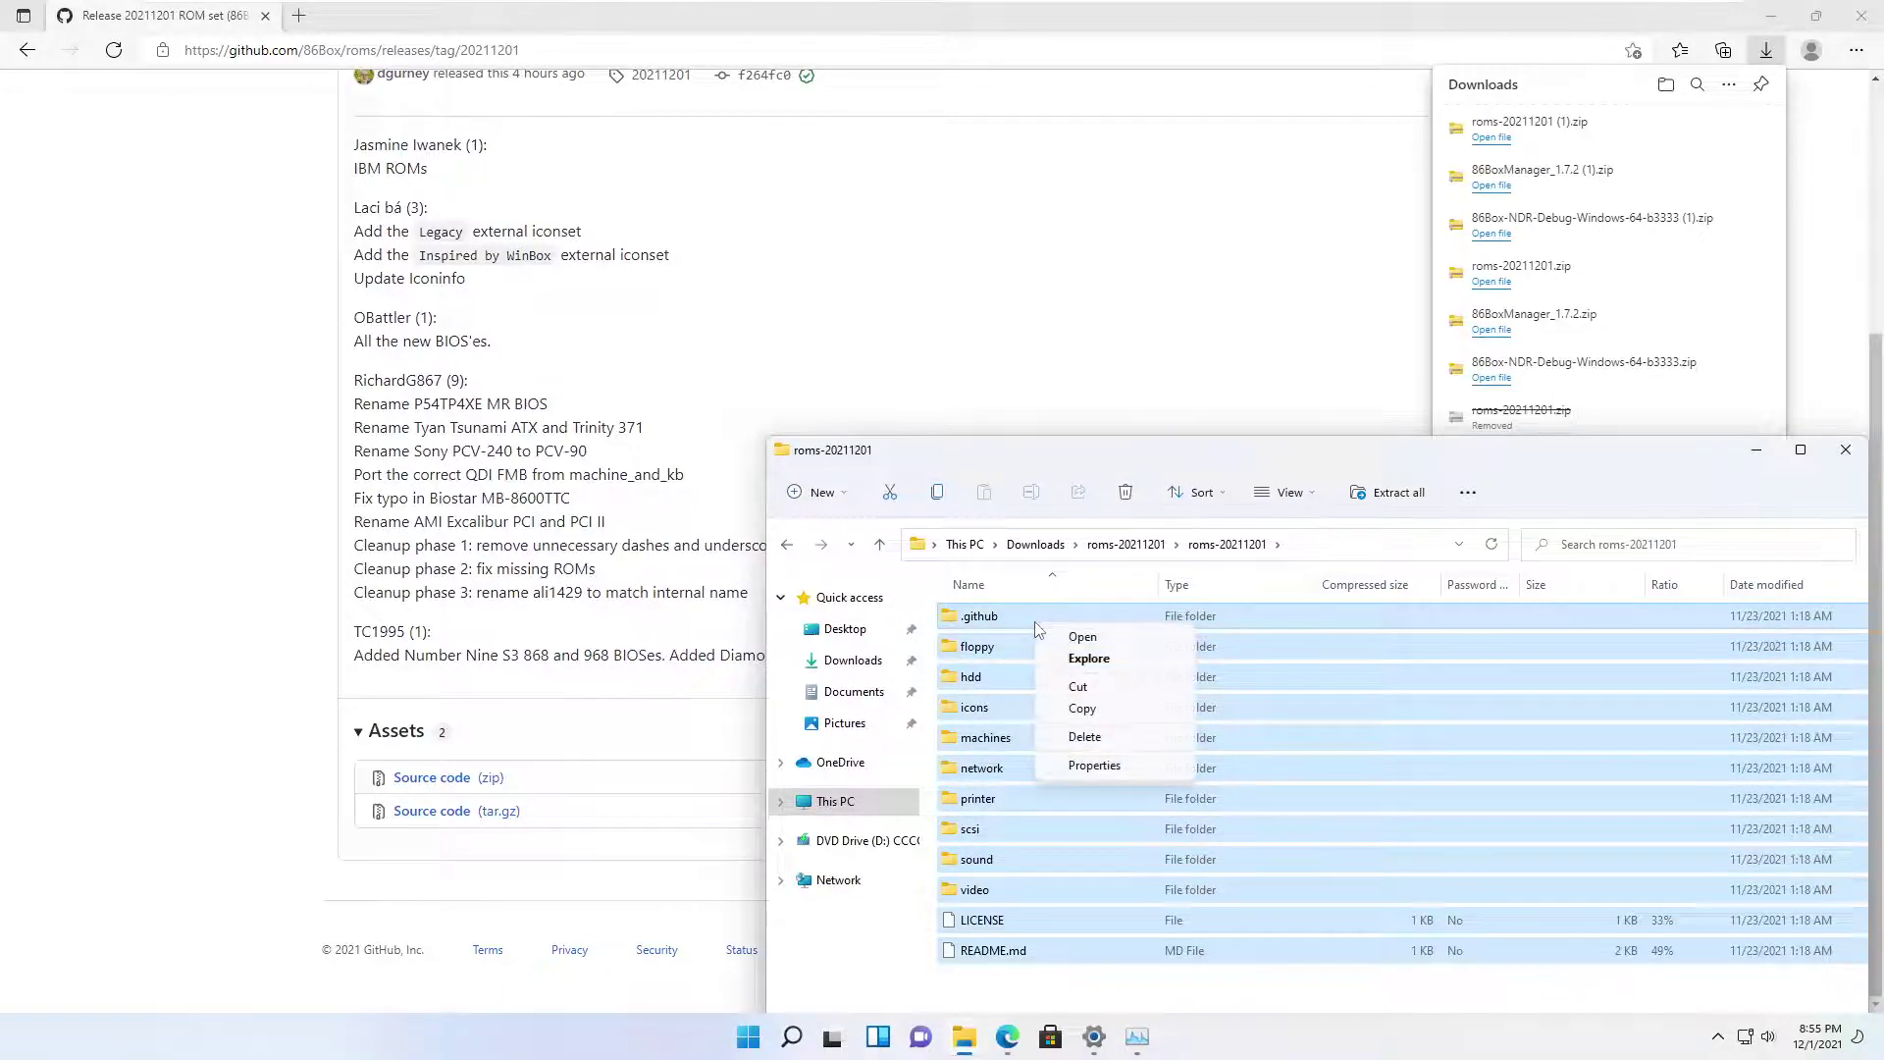
left_click(1099, 692)
Create a folder named "roms" inside "86box latest" and paste the cut ROM files into it
left_click(967, 1036)
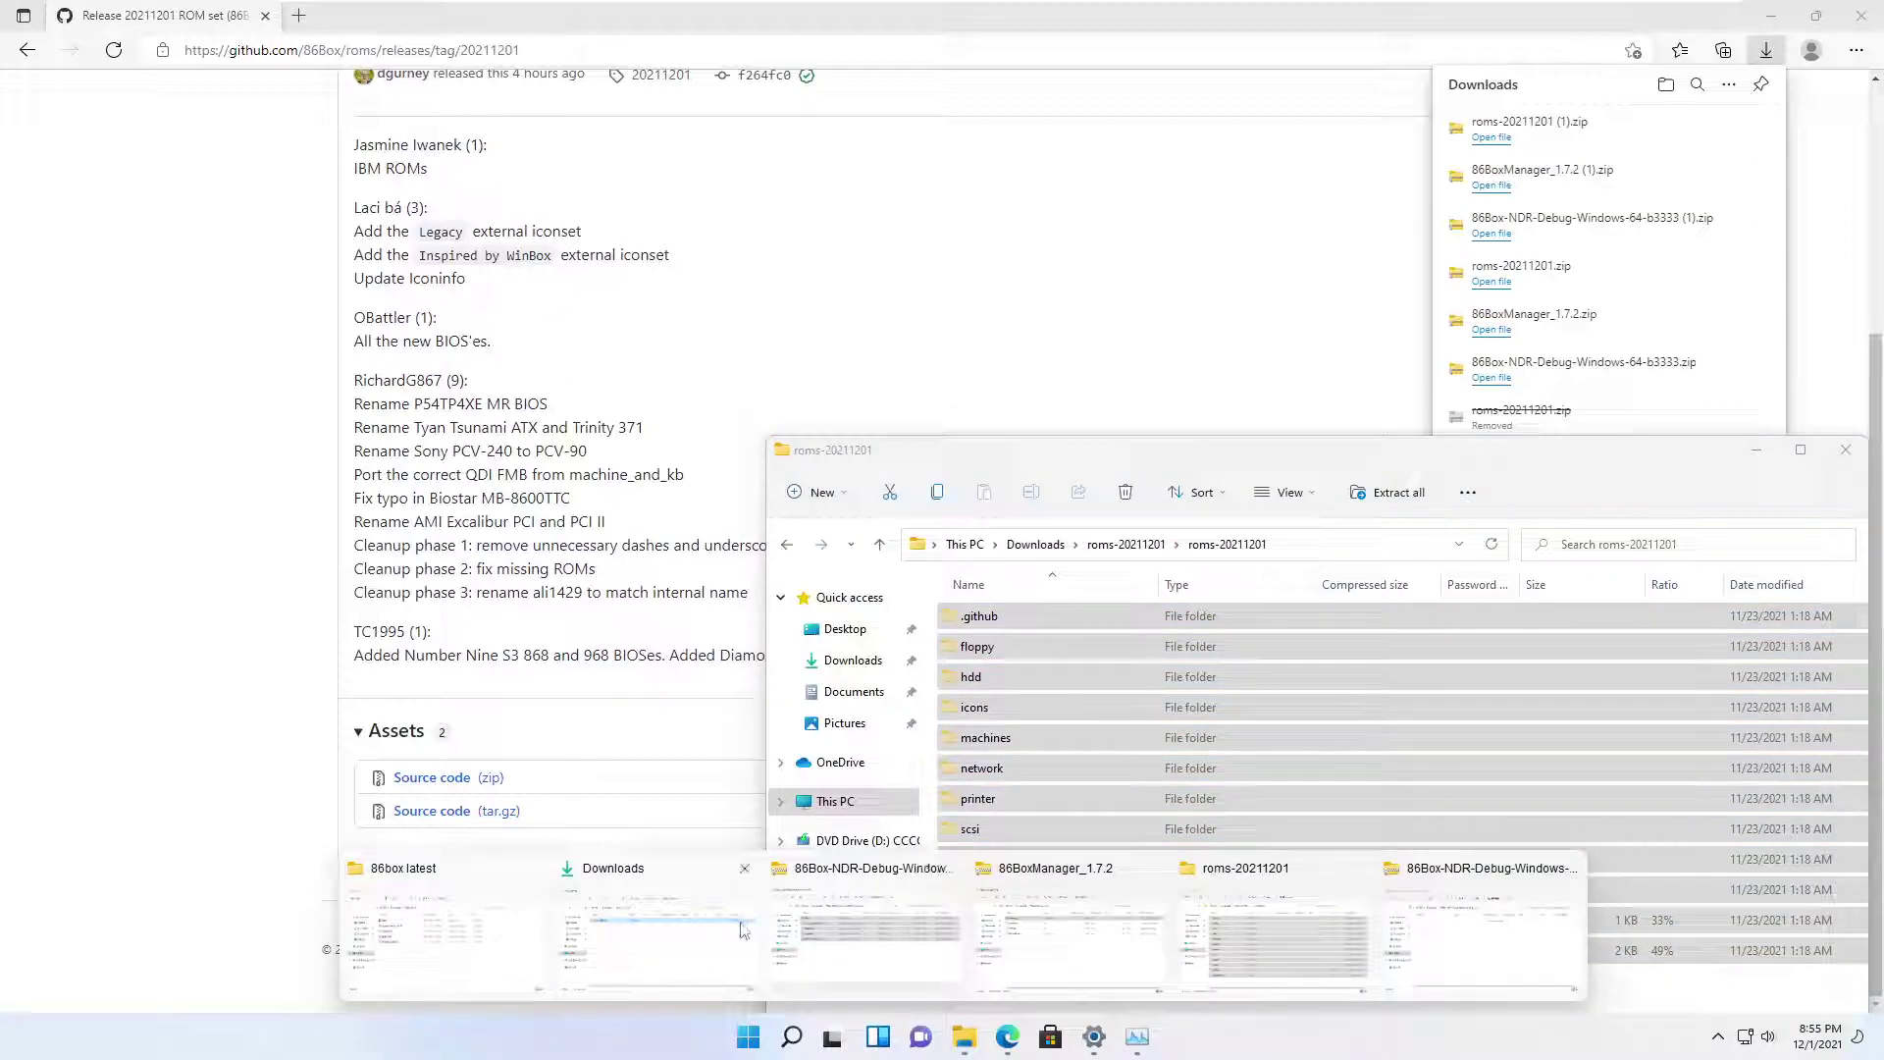
left_click(527, 926)
right_click(784, 665)
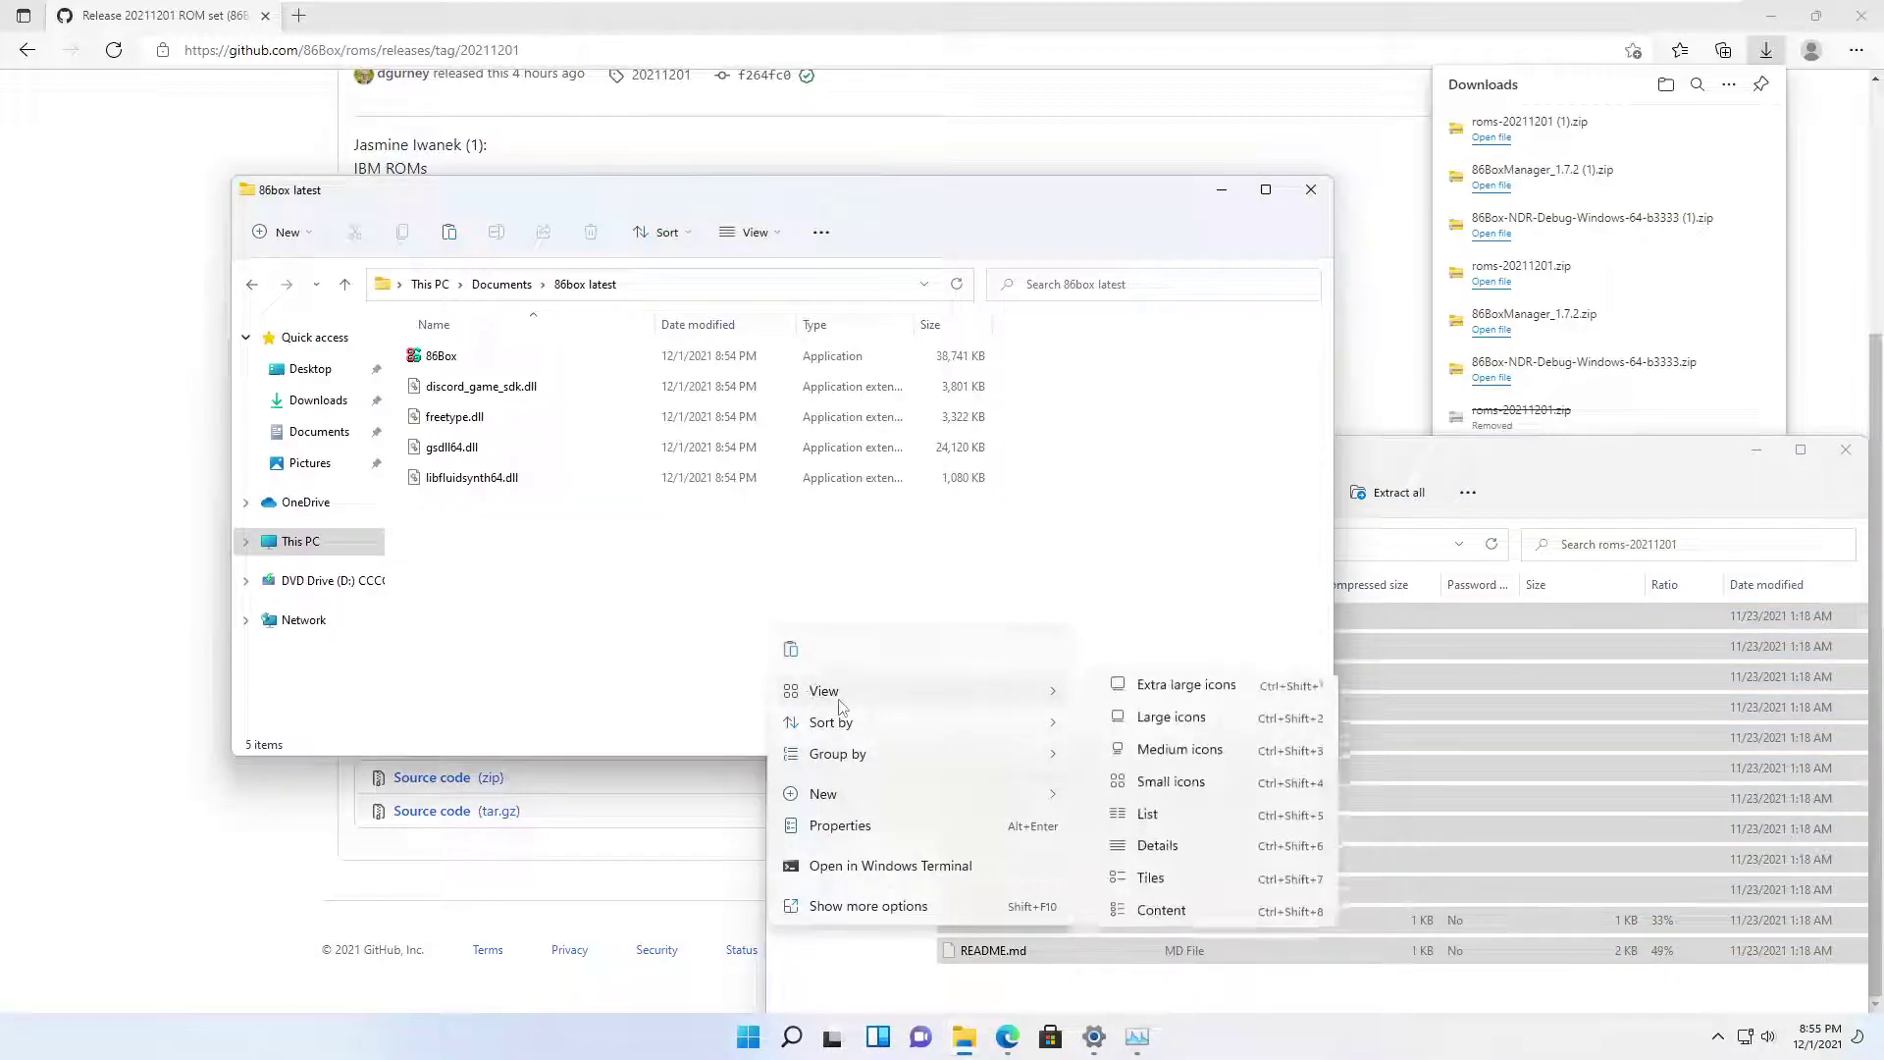
mouse_move(971, 793)
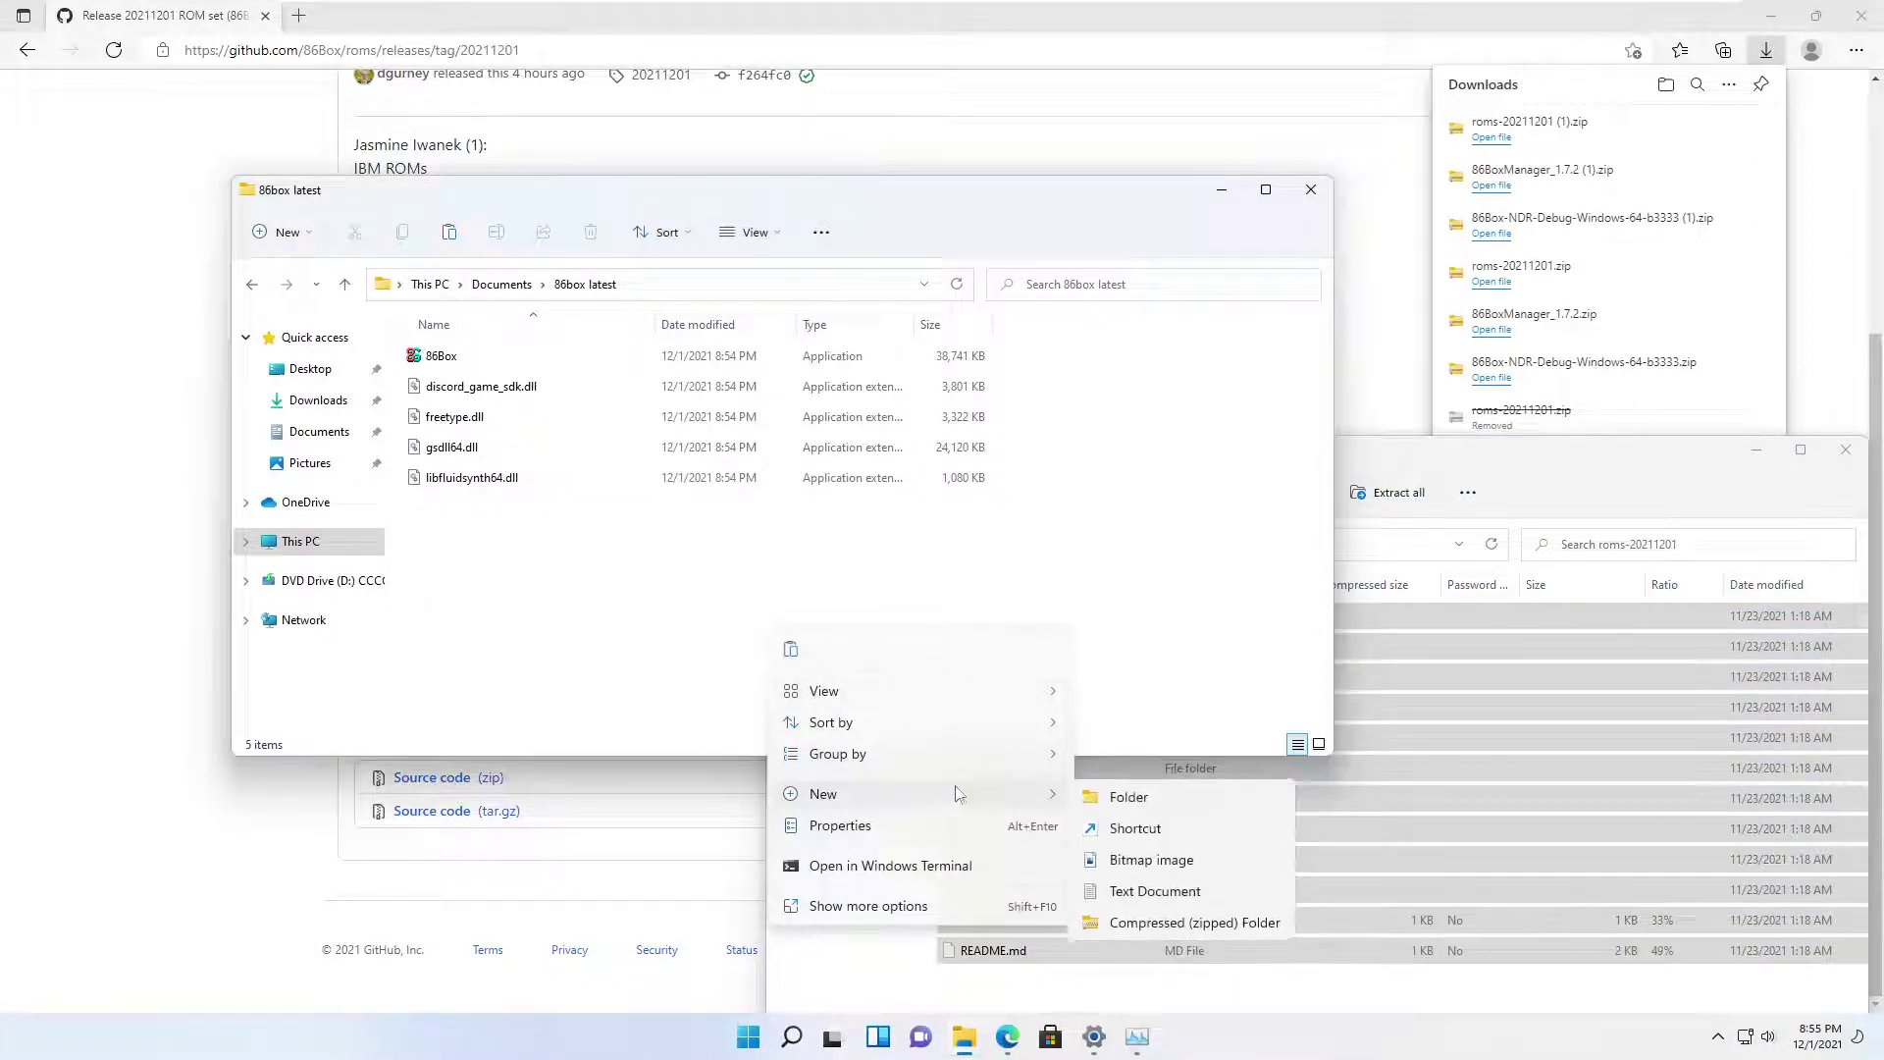
left_click(1065, 802)
type("roms")
key("Return")
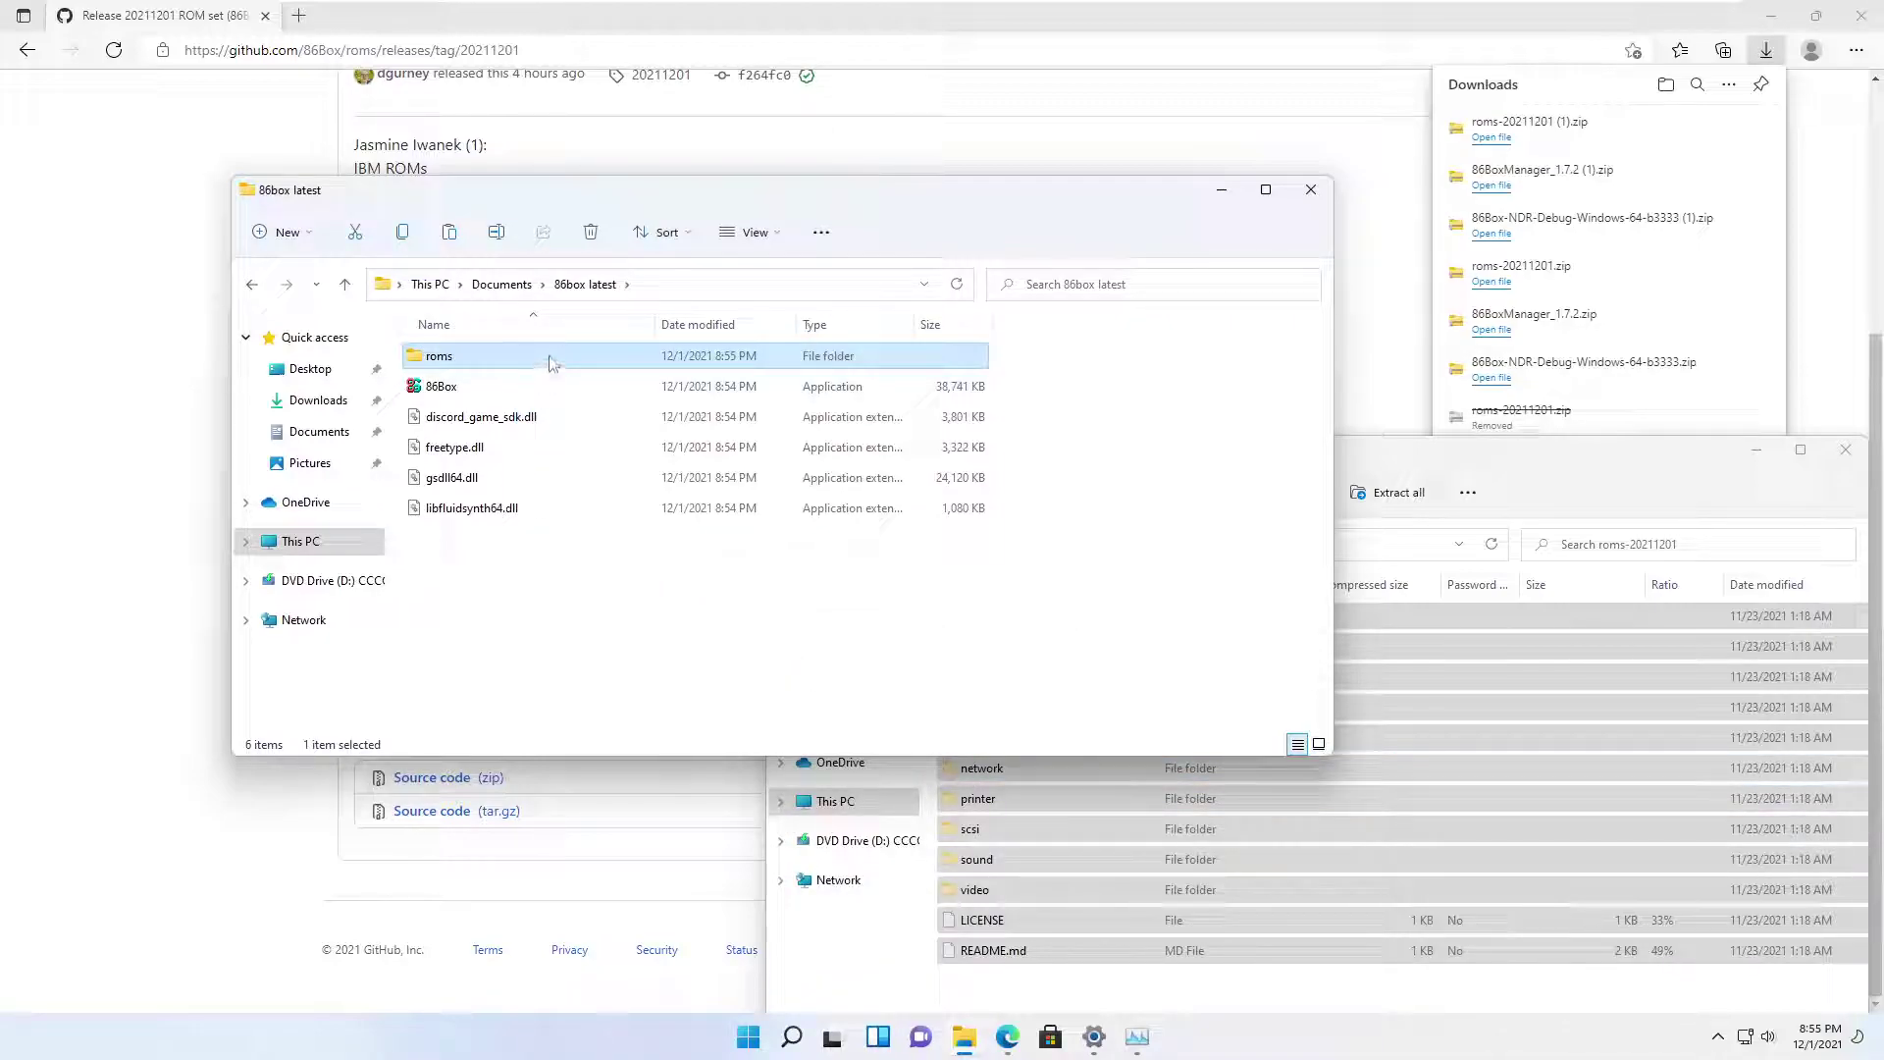
double_click(550, 360)
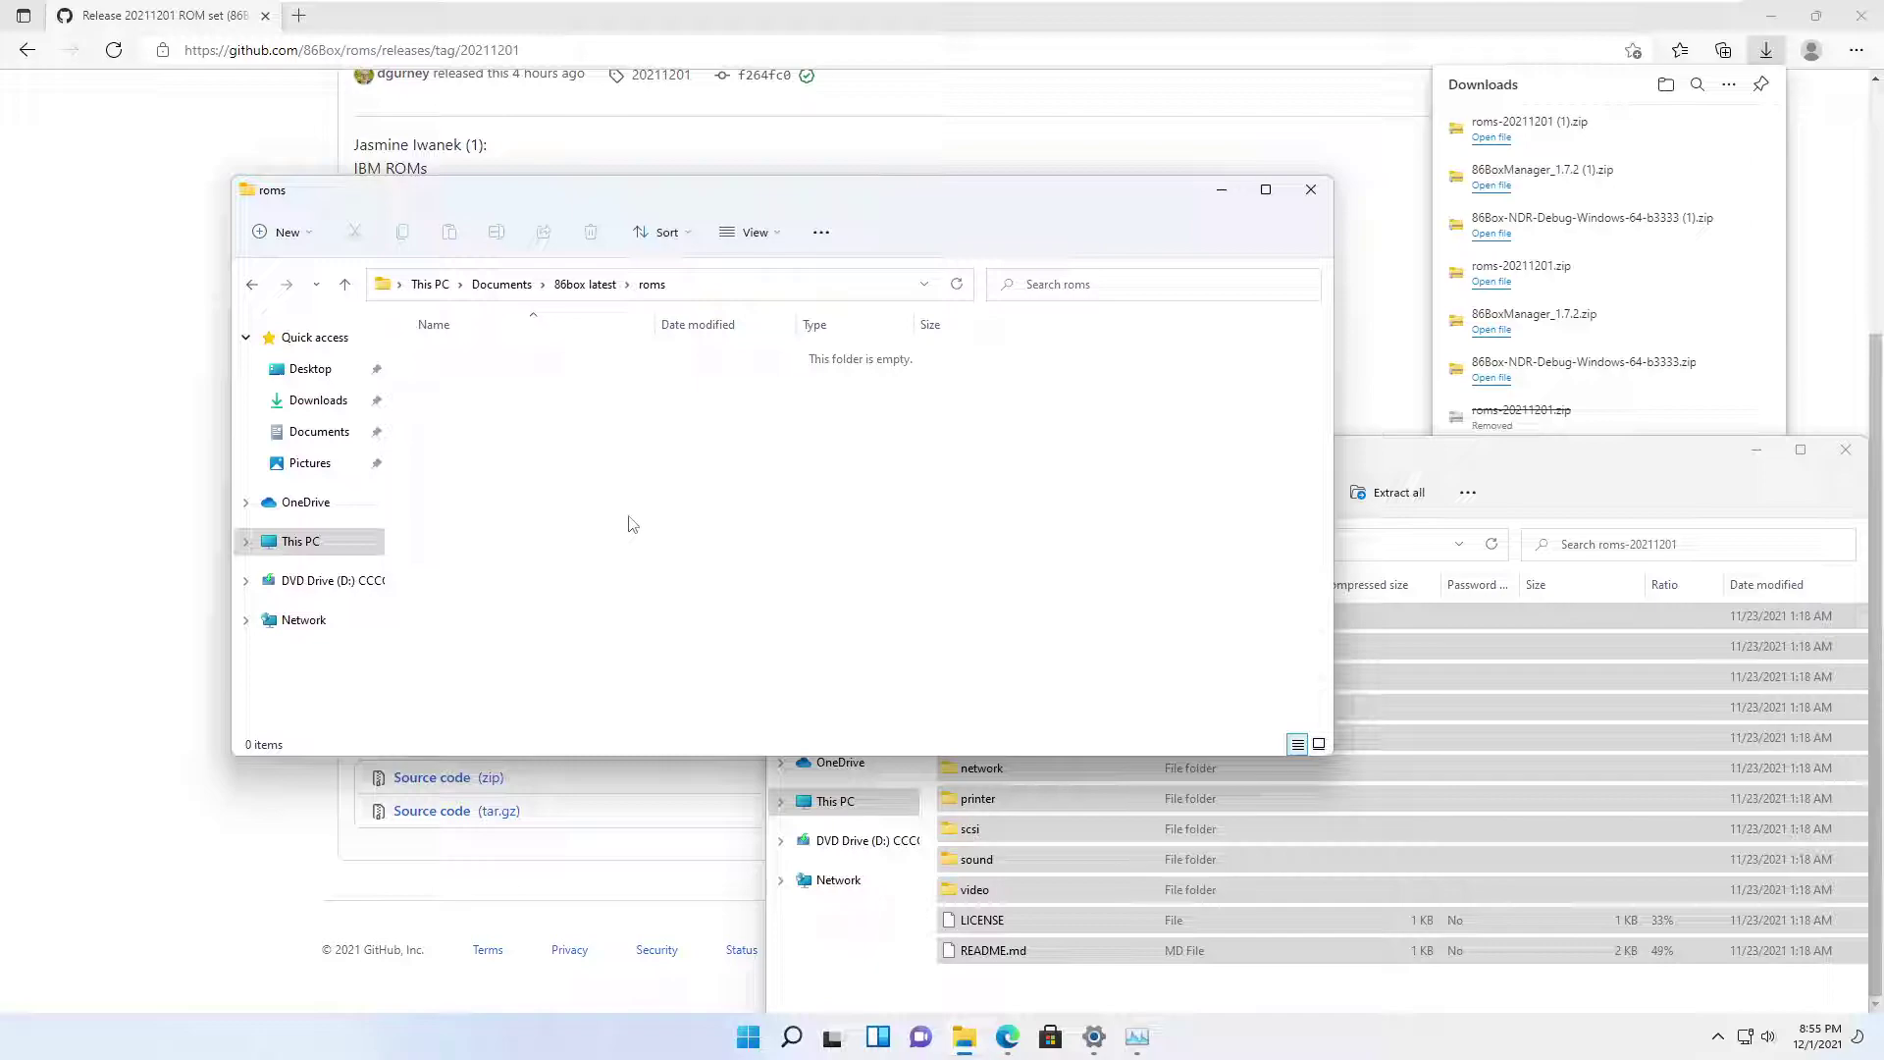
key("ctrl+v")
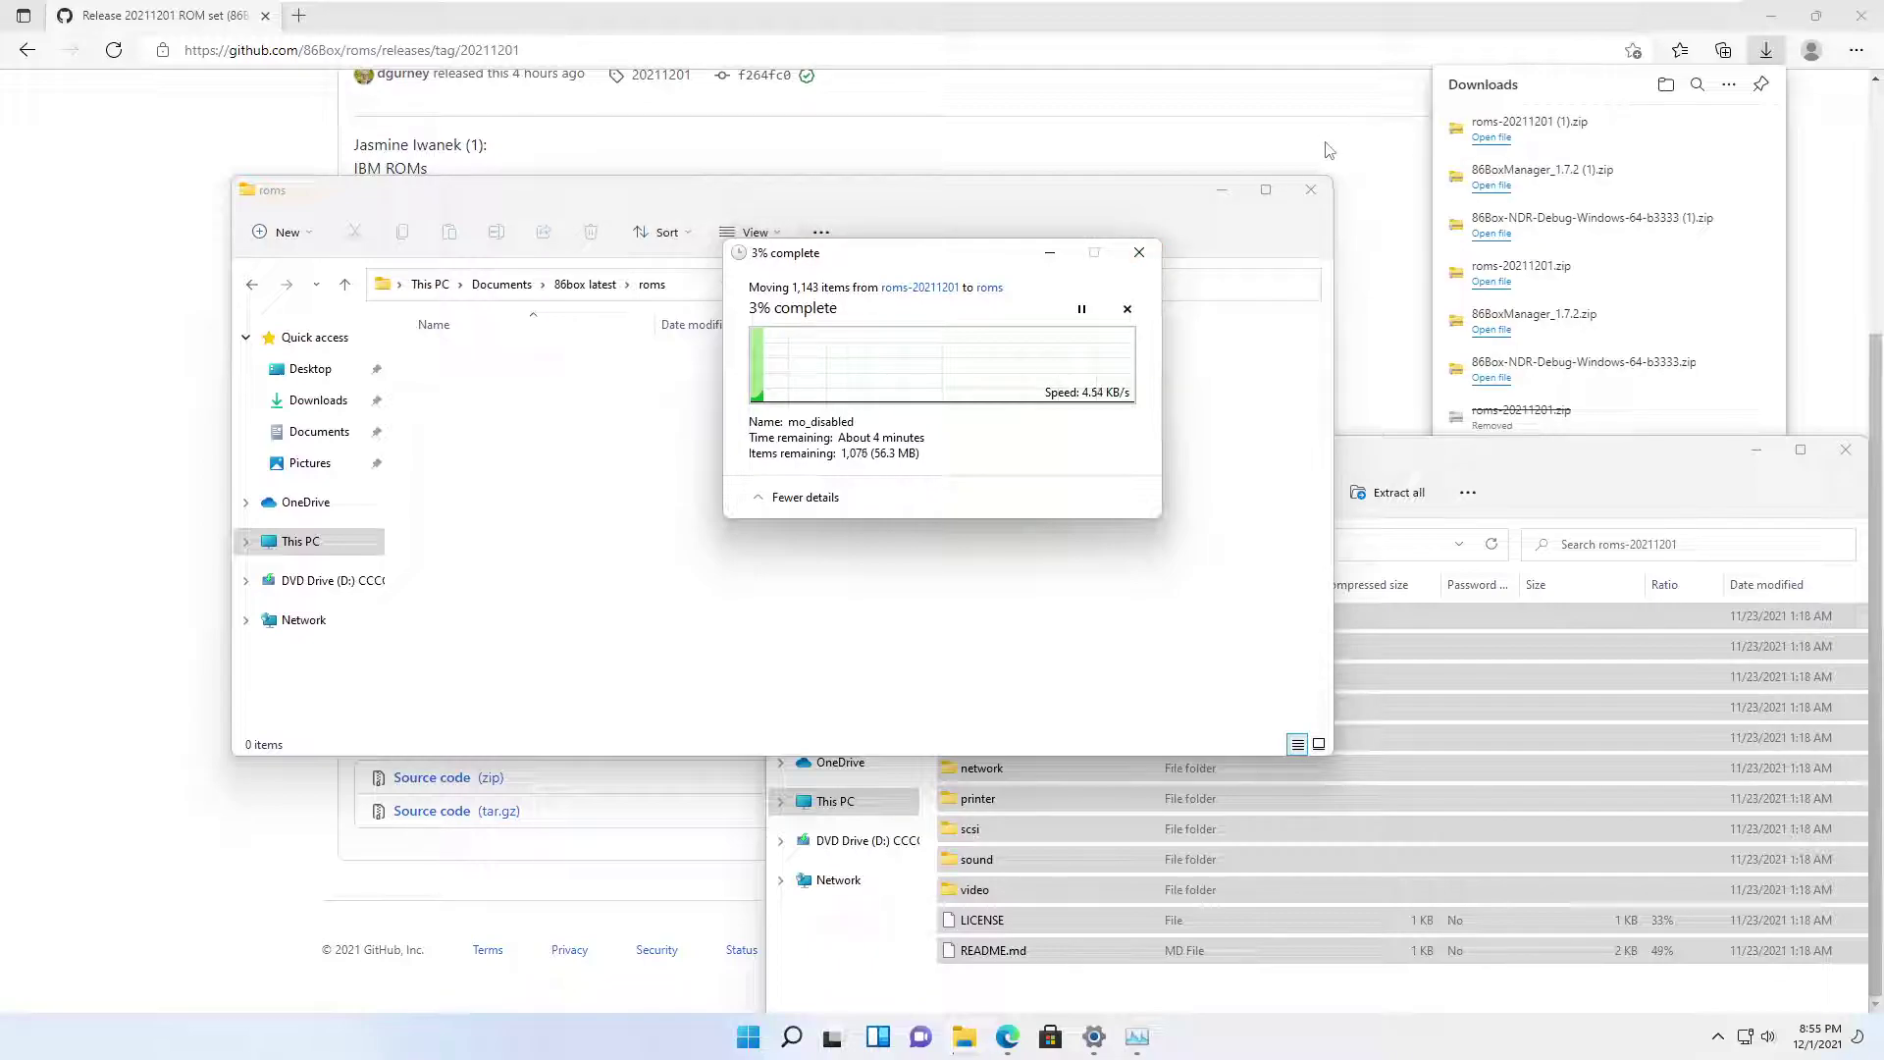
View the 86Manager application inside the downloaded 86BoxManager_1.7.2 (1).zip, and minimize the browser
left_click(1501, 200)
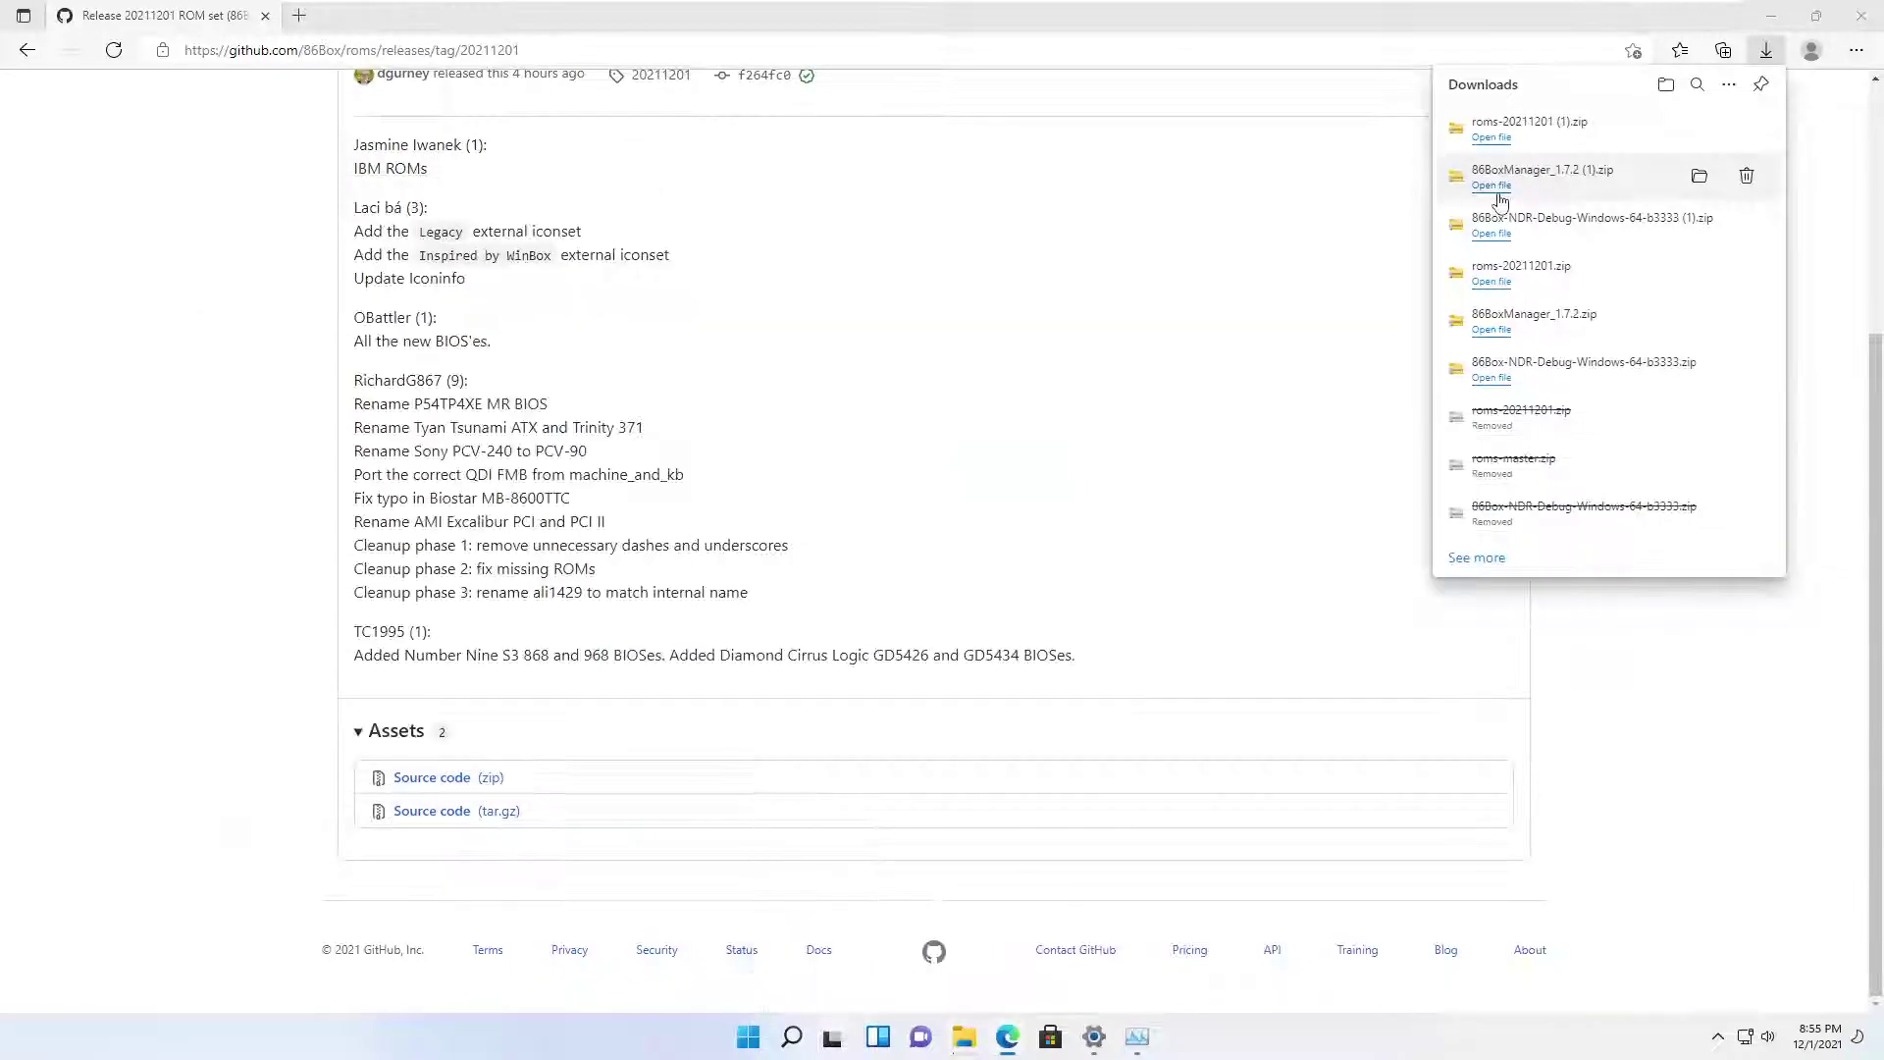
left_click(1501, 200)
left_click(645, 417)
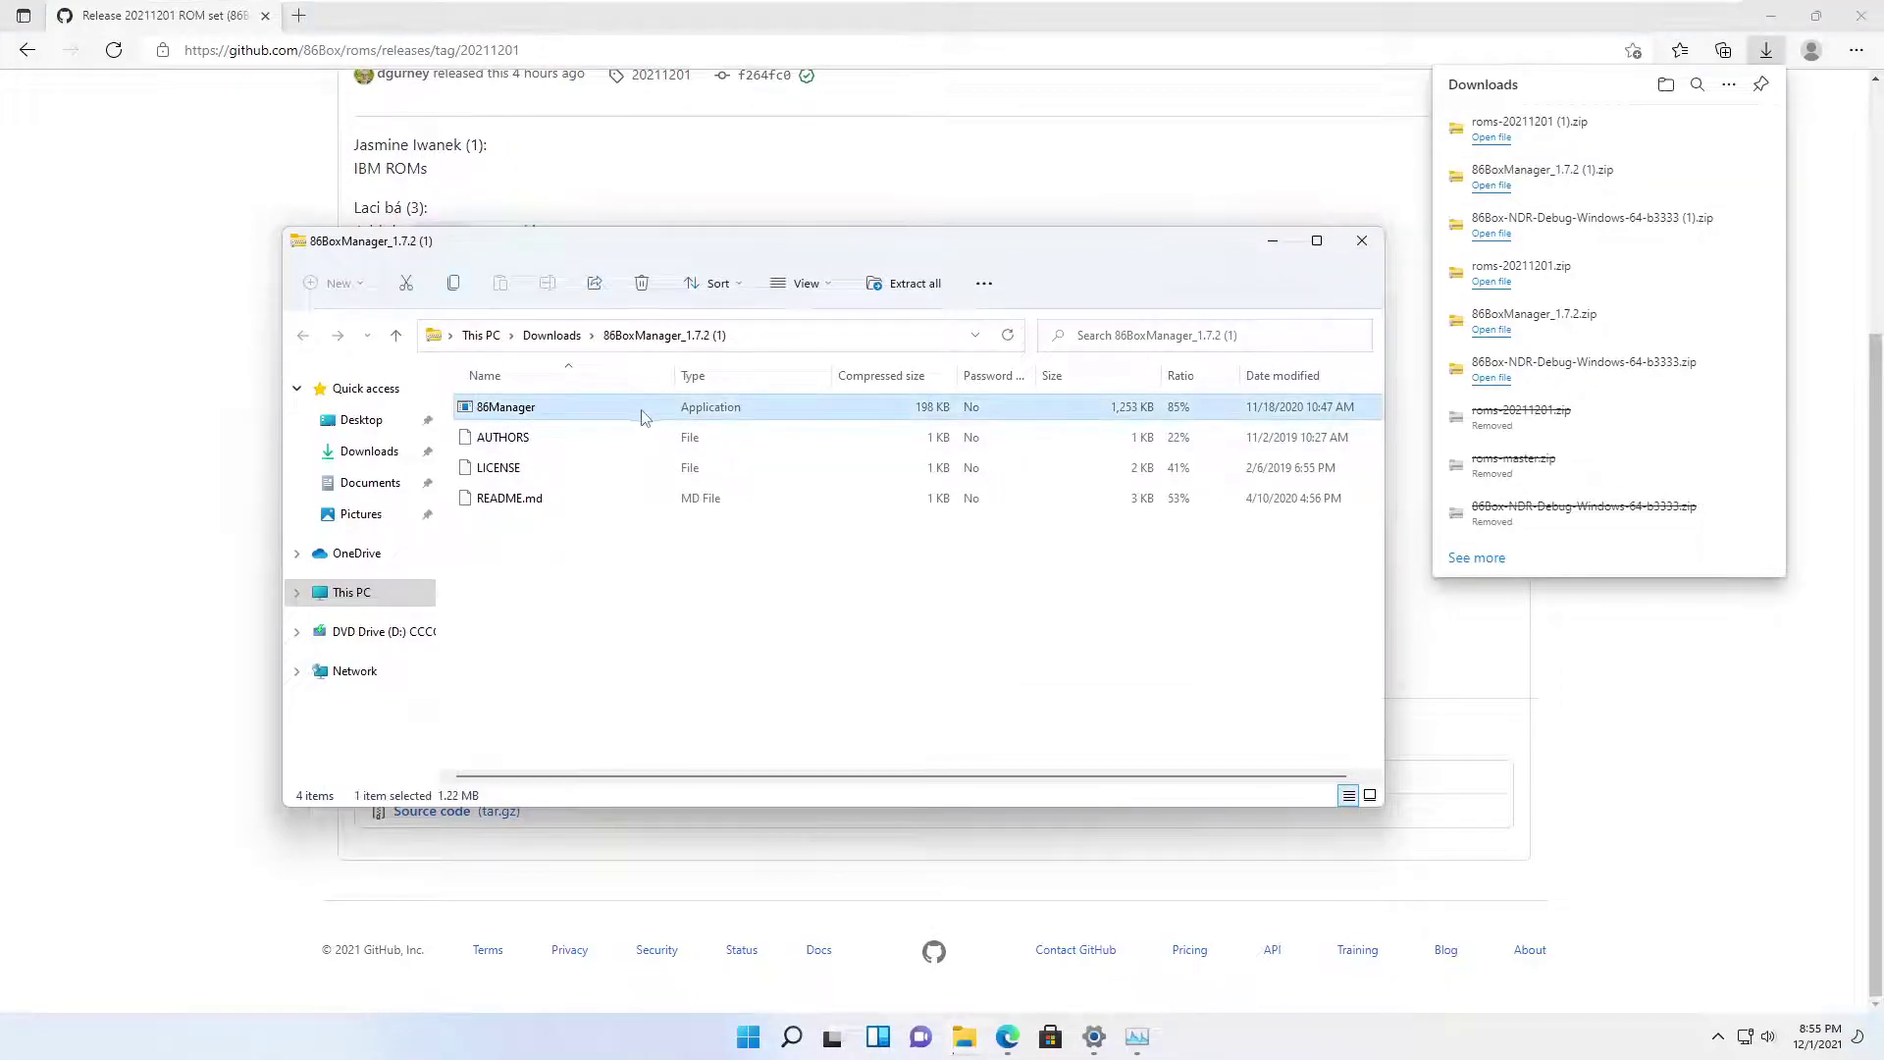
left_click(1771, 16)
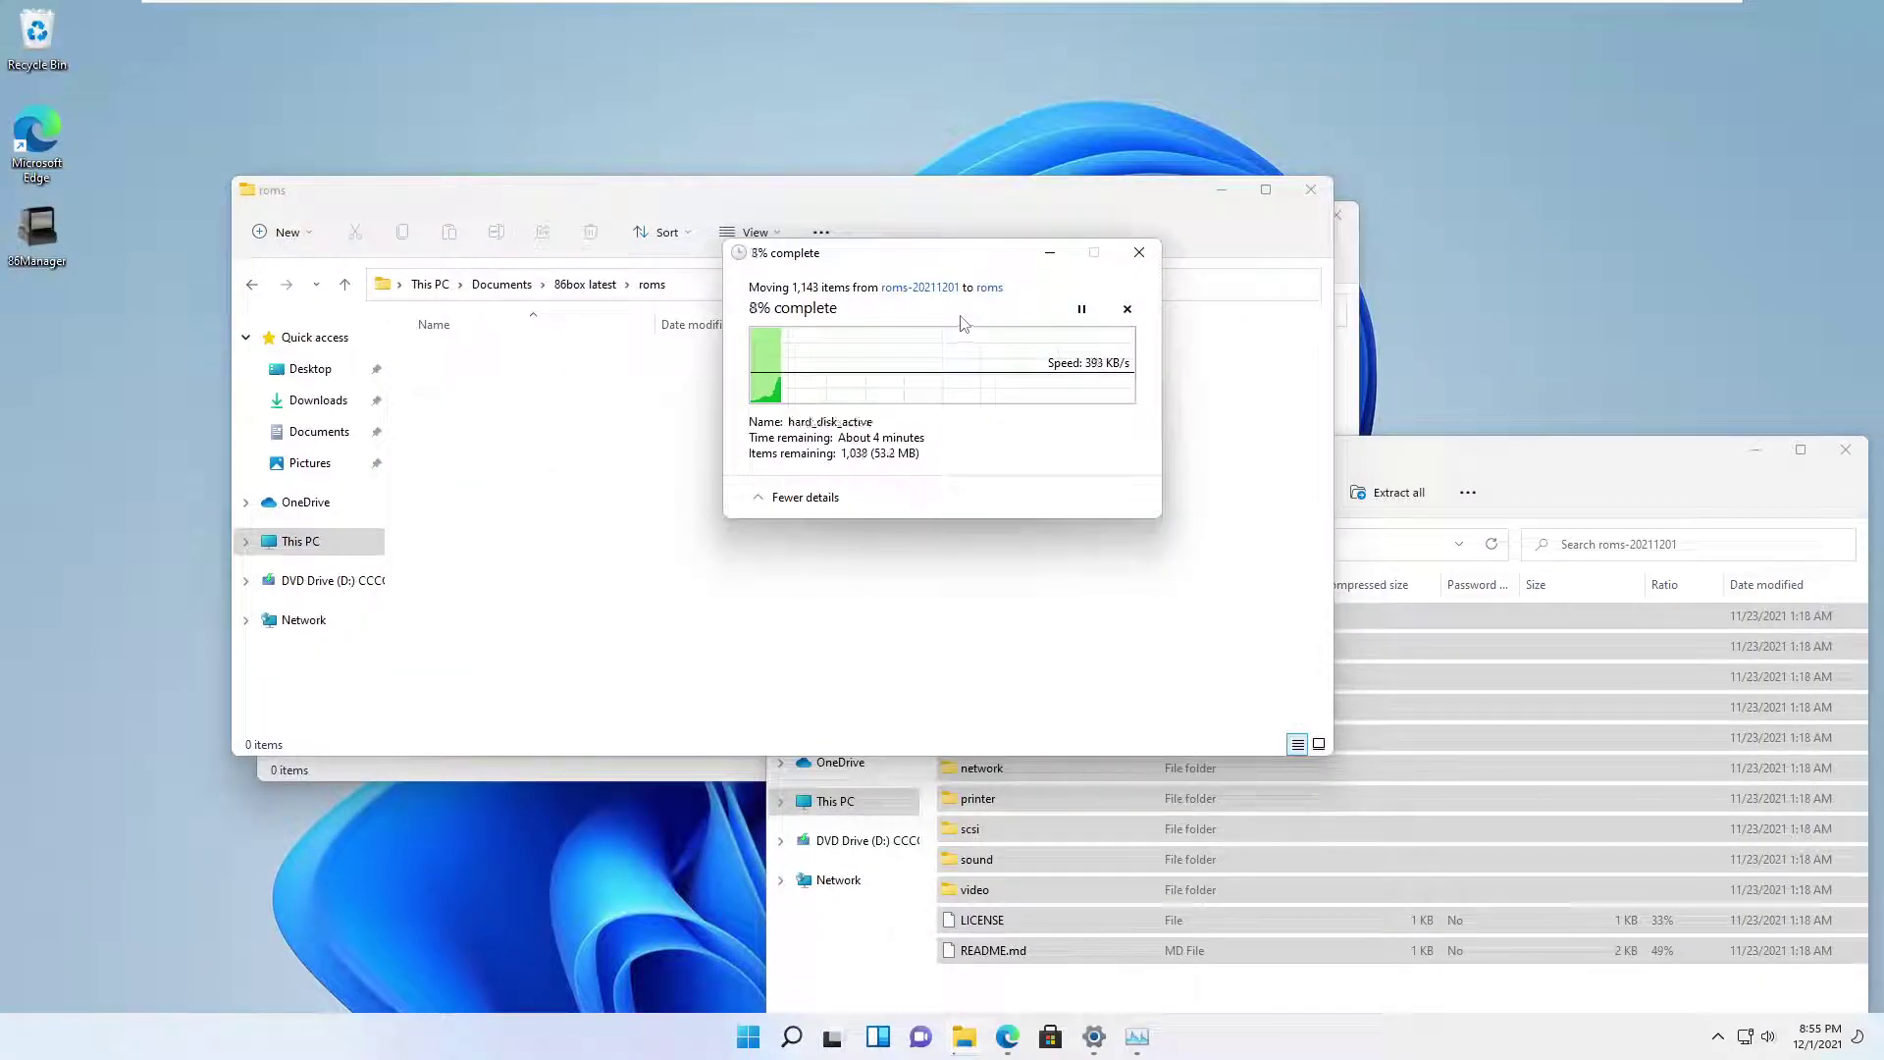
Launch 86Manager from the desktop and set its 86Box path to the "86box latest" folder in Documents
double_click(39, 236)
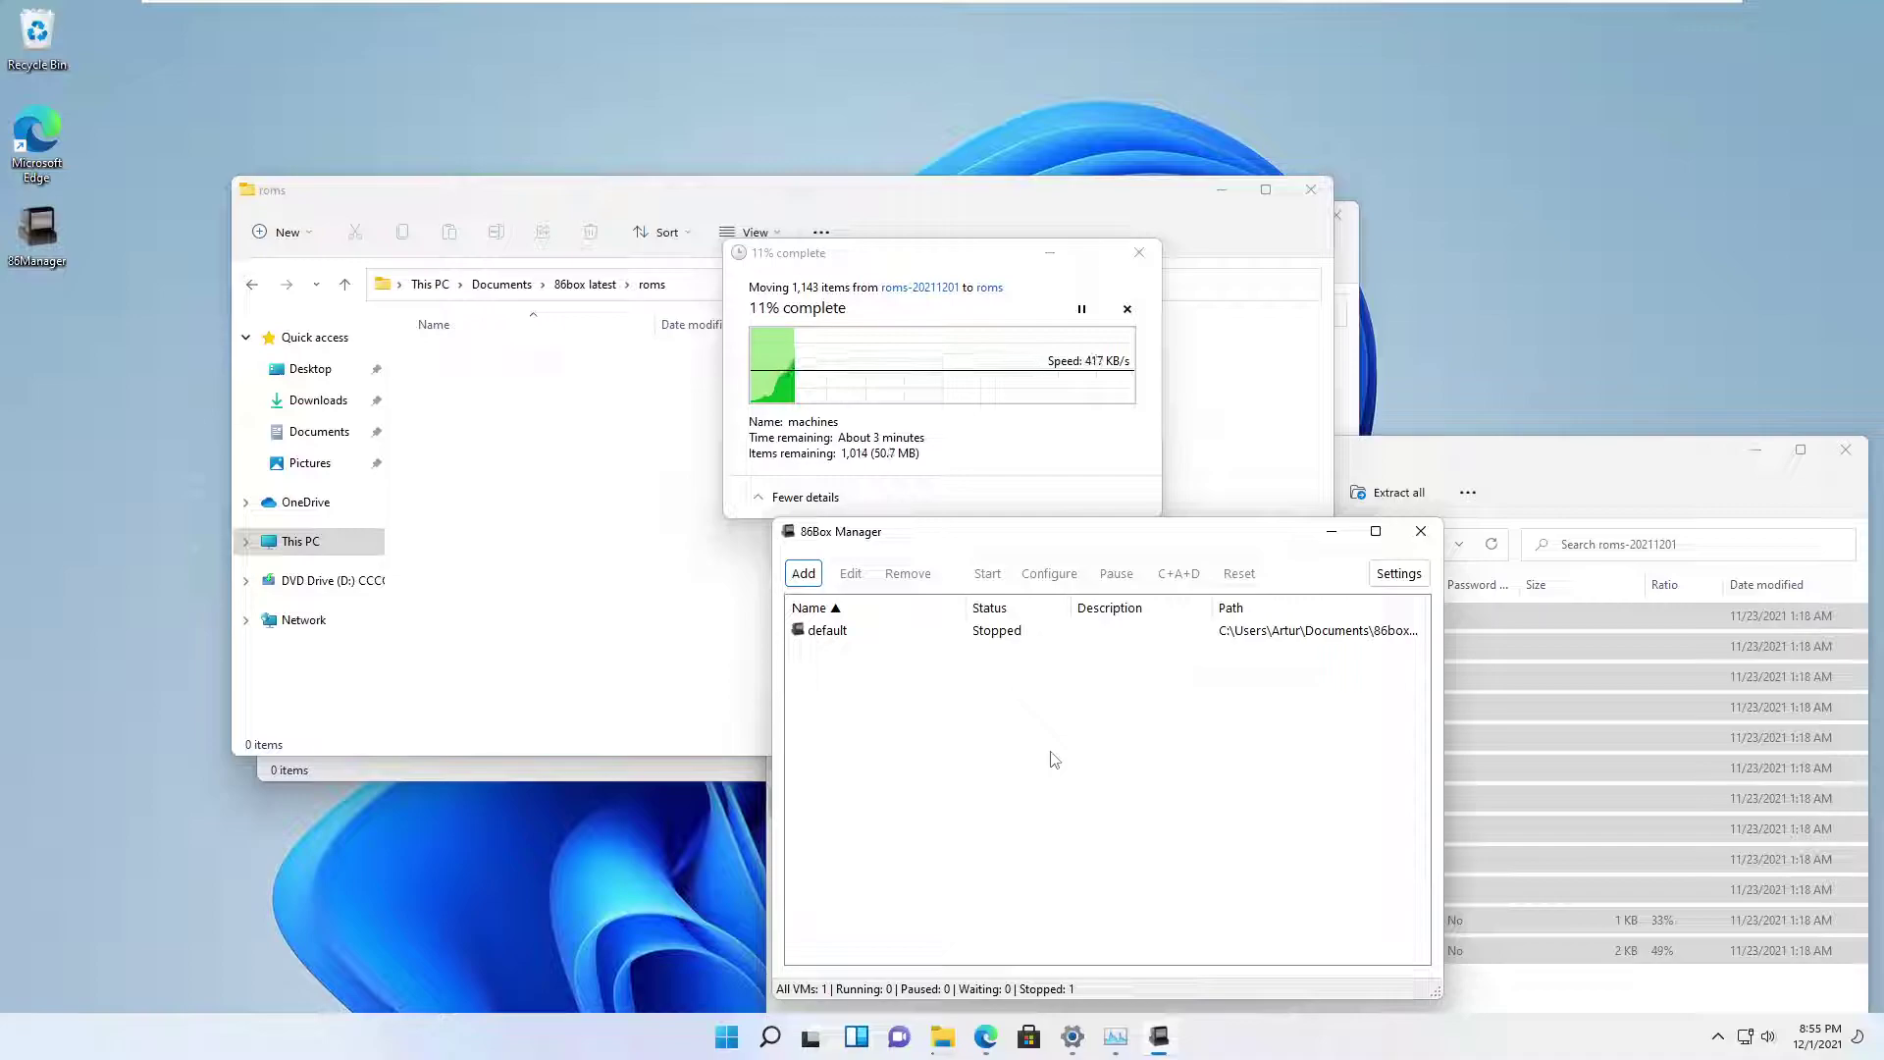
left_click(1399, 574)
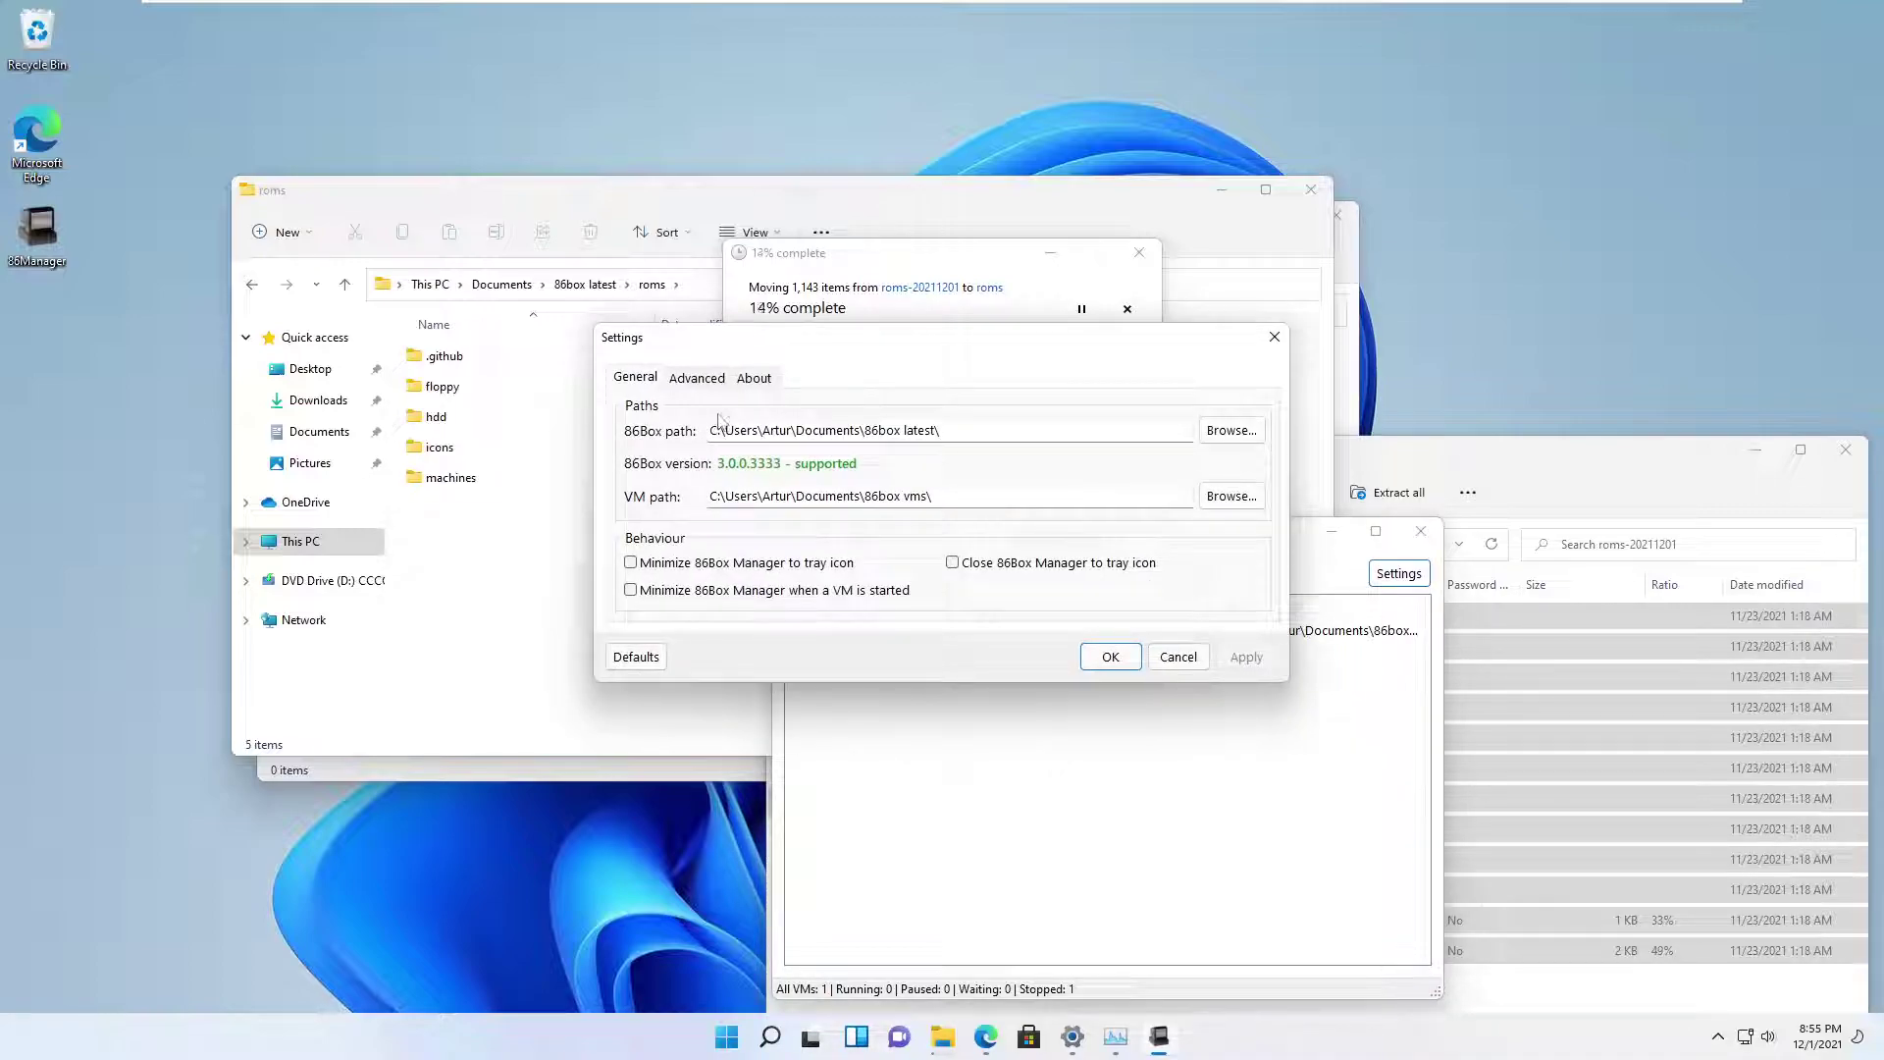
left_click(1238, 432)
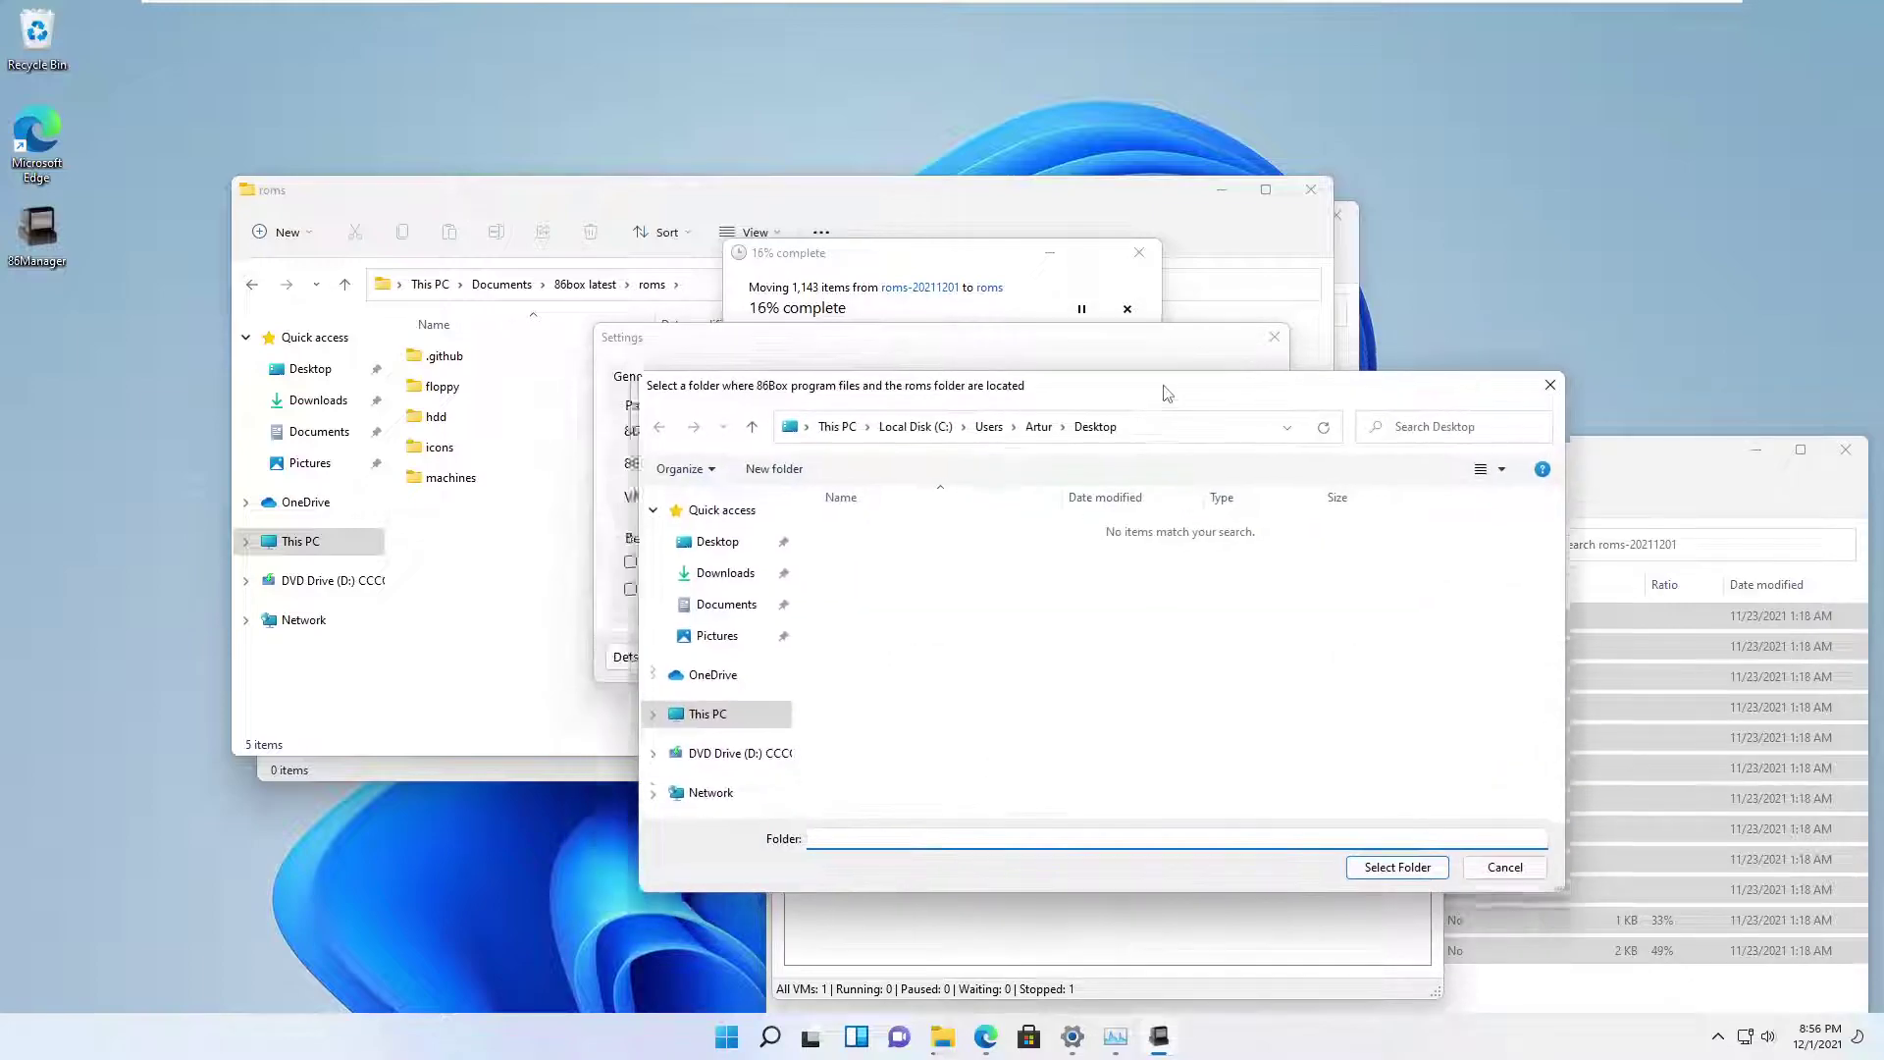
left_click_drag(1166, 393, 1337, 428)
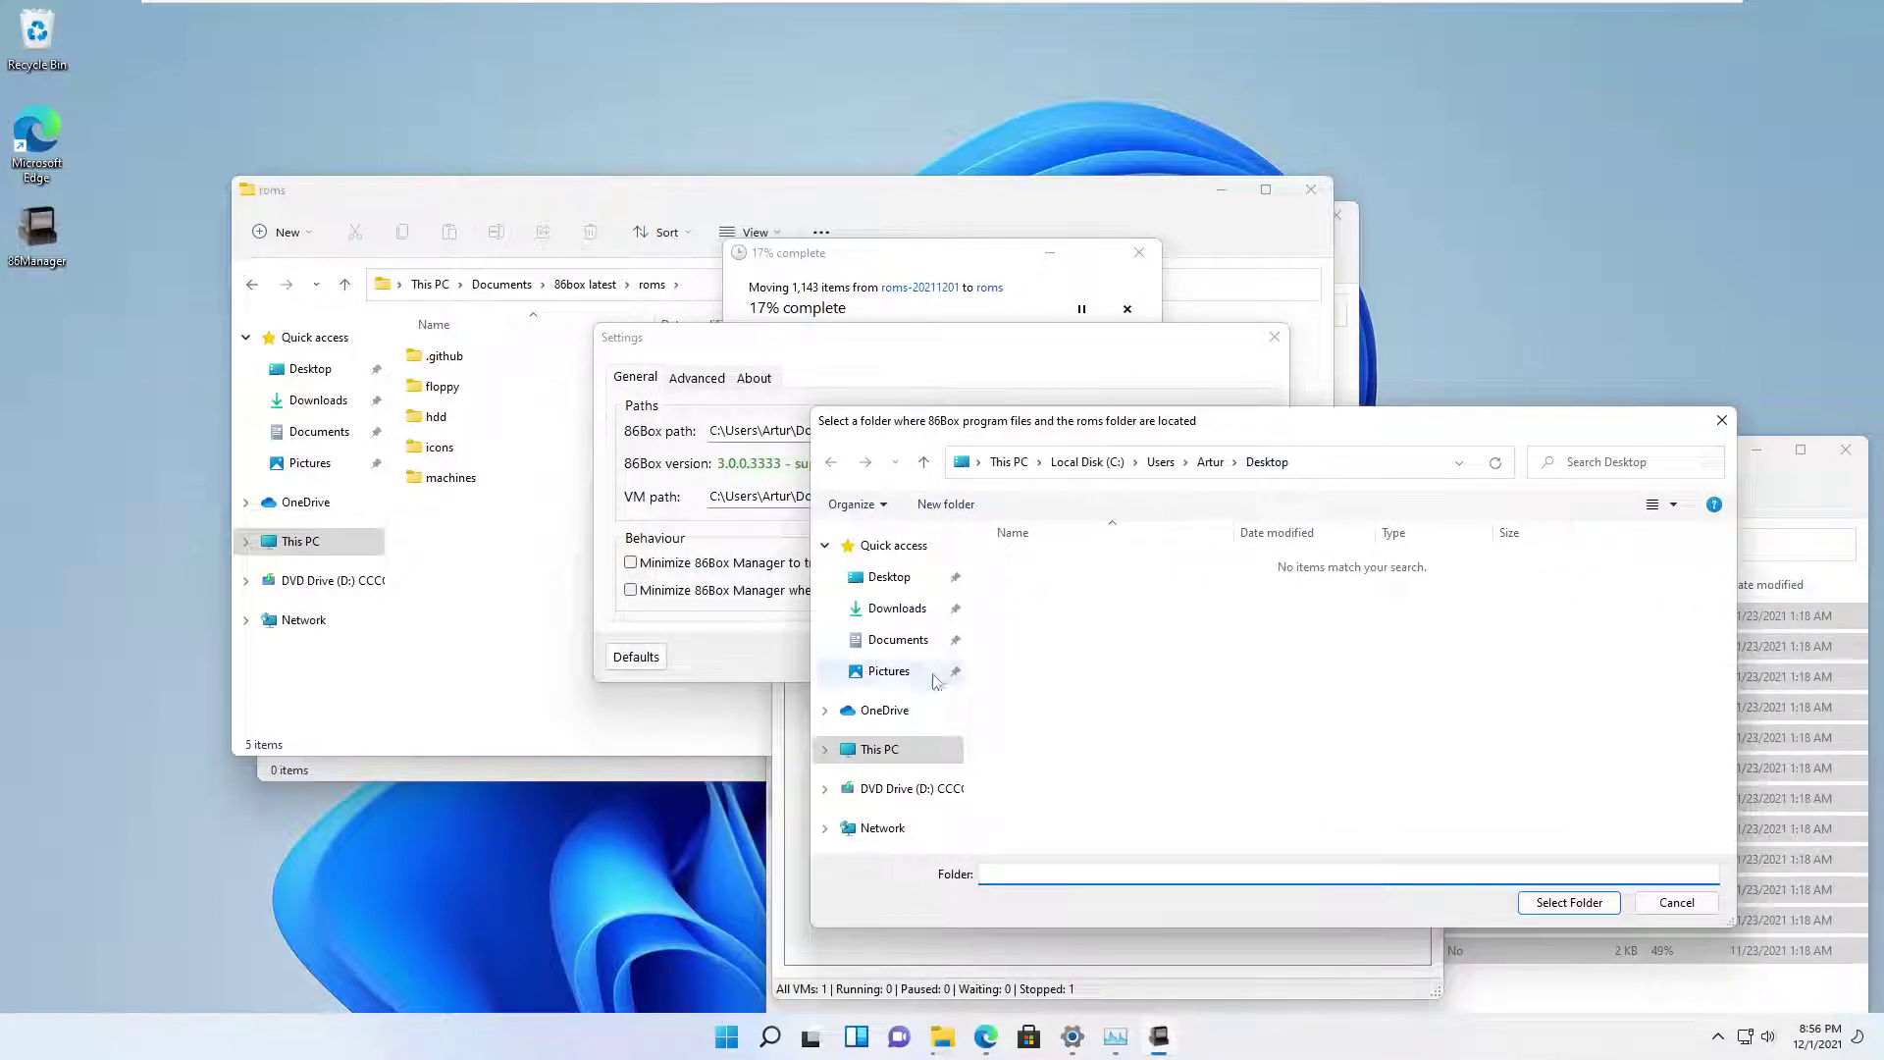
left_click(898, 639)
left_click(1069, 567)
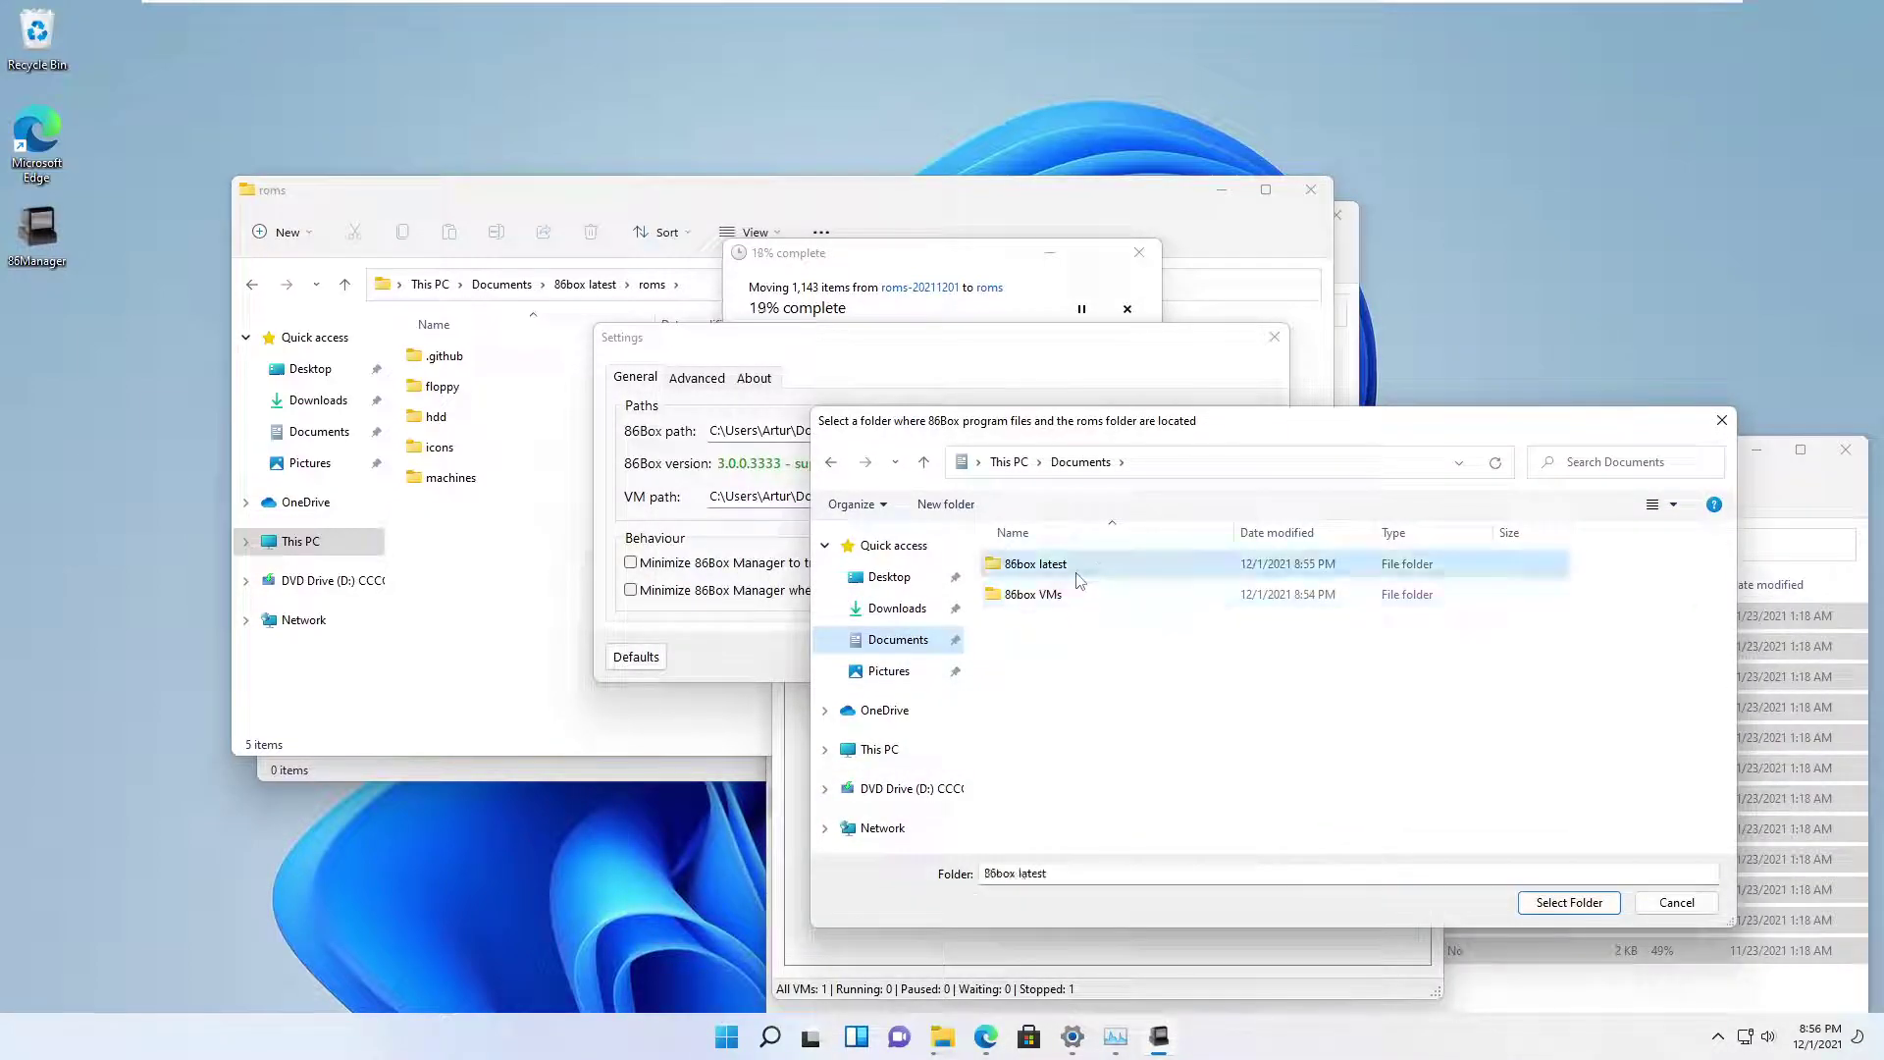
left_click(1560, 907)
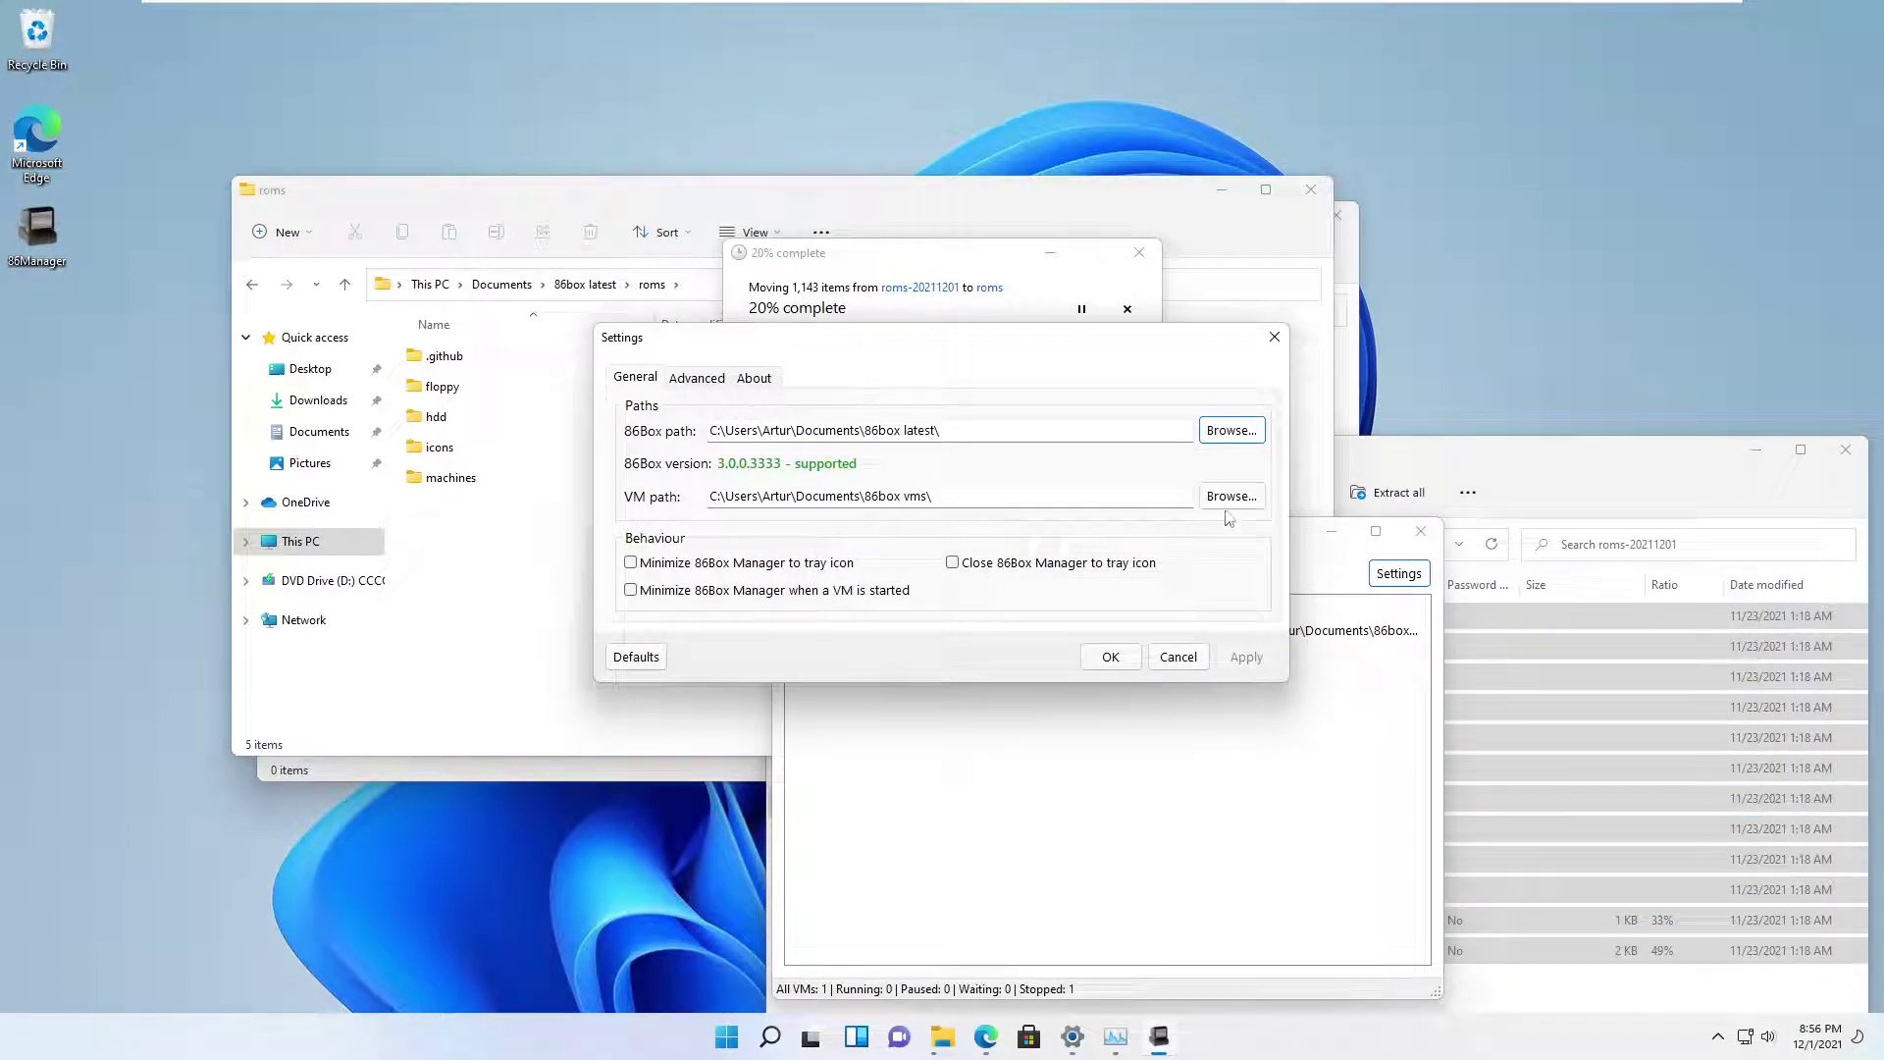
Set the VM path to the "86box VMs" folder in Documents and save the manager settings
left_click(1228, 499)
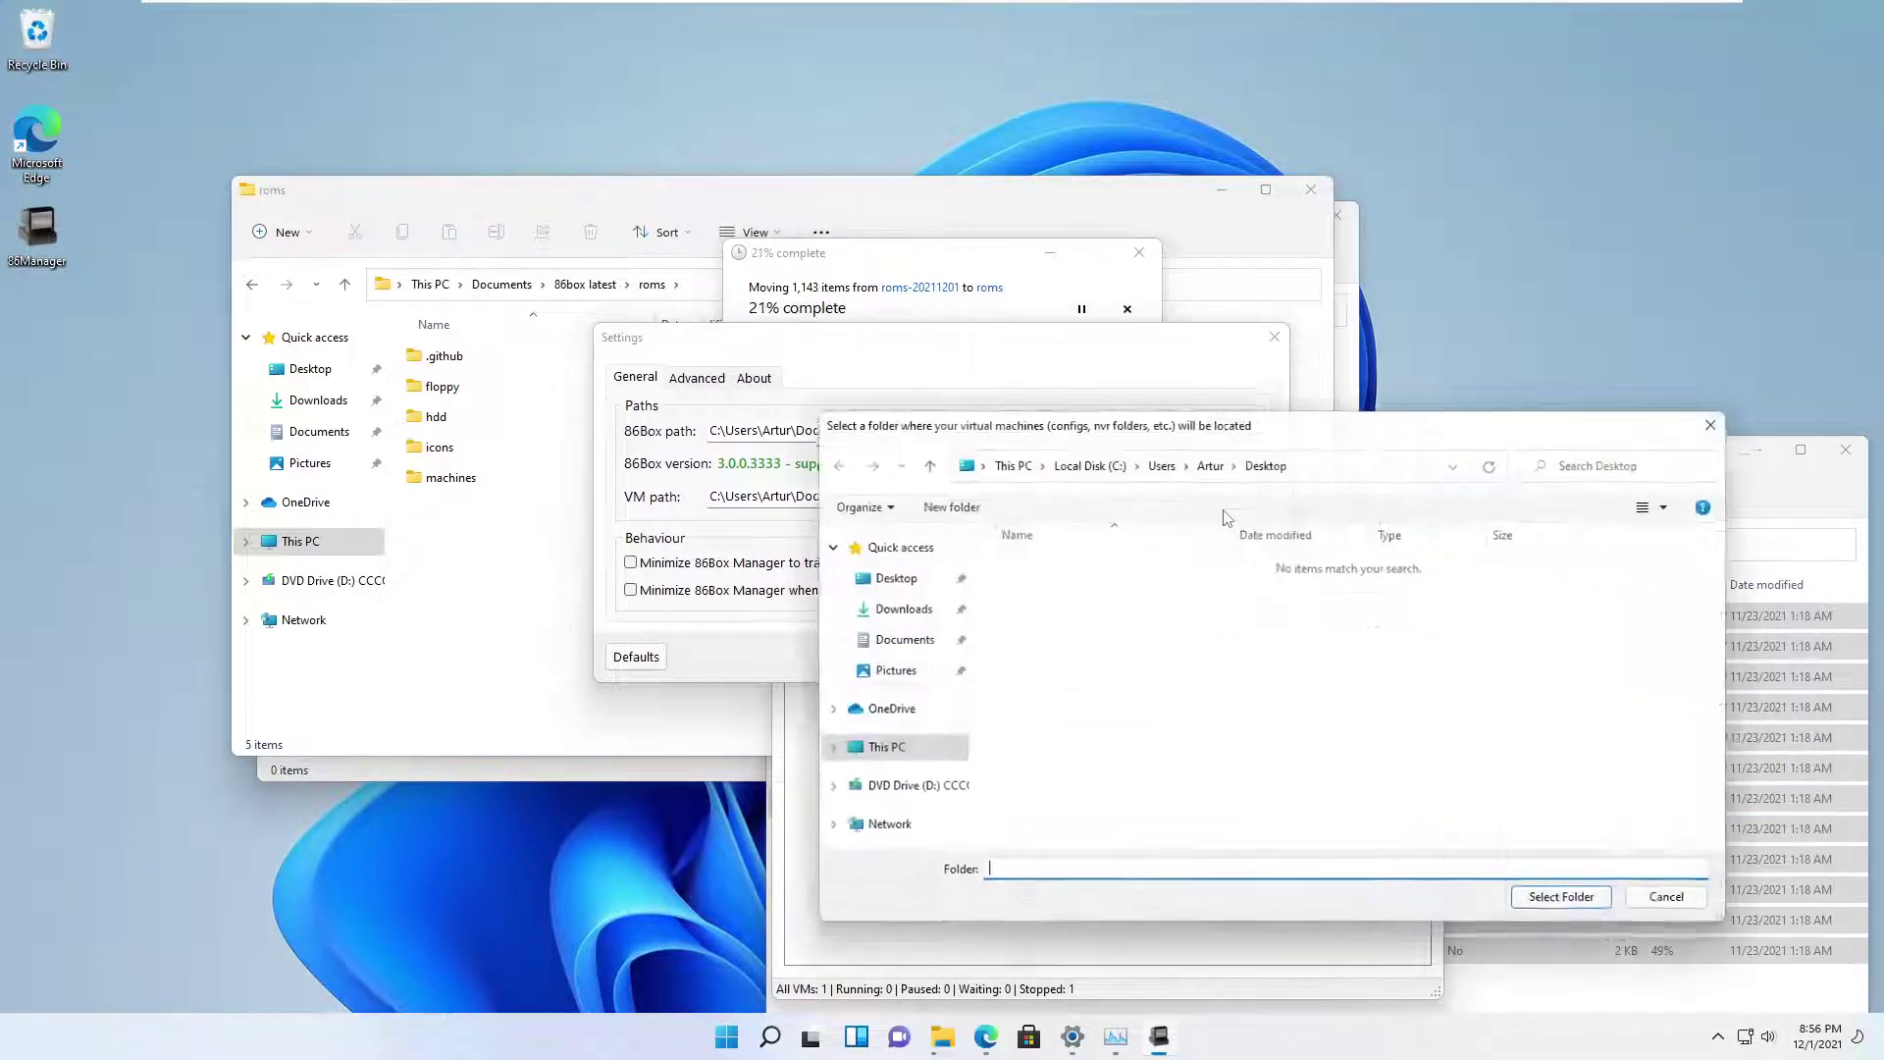
left_click(898, 638)
left_click(1080, 598)
left_click(1570, 902)
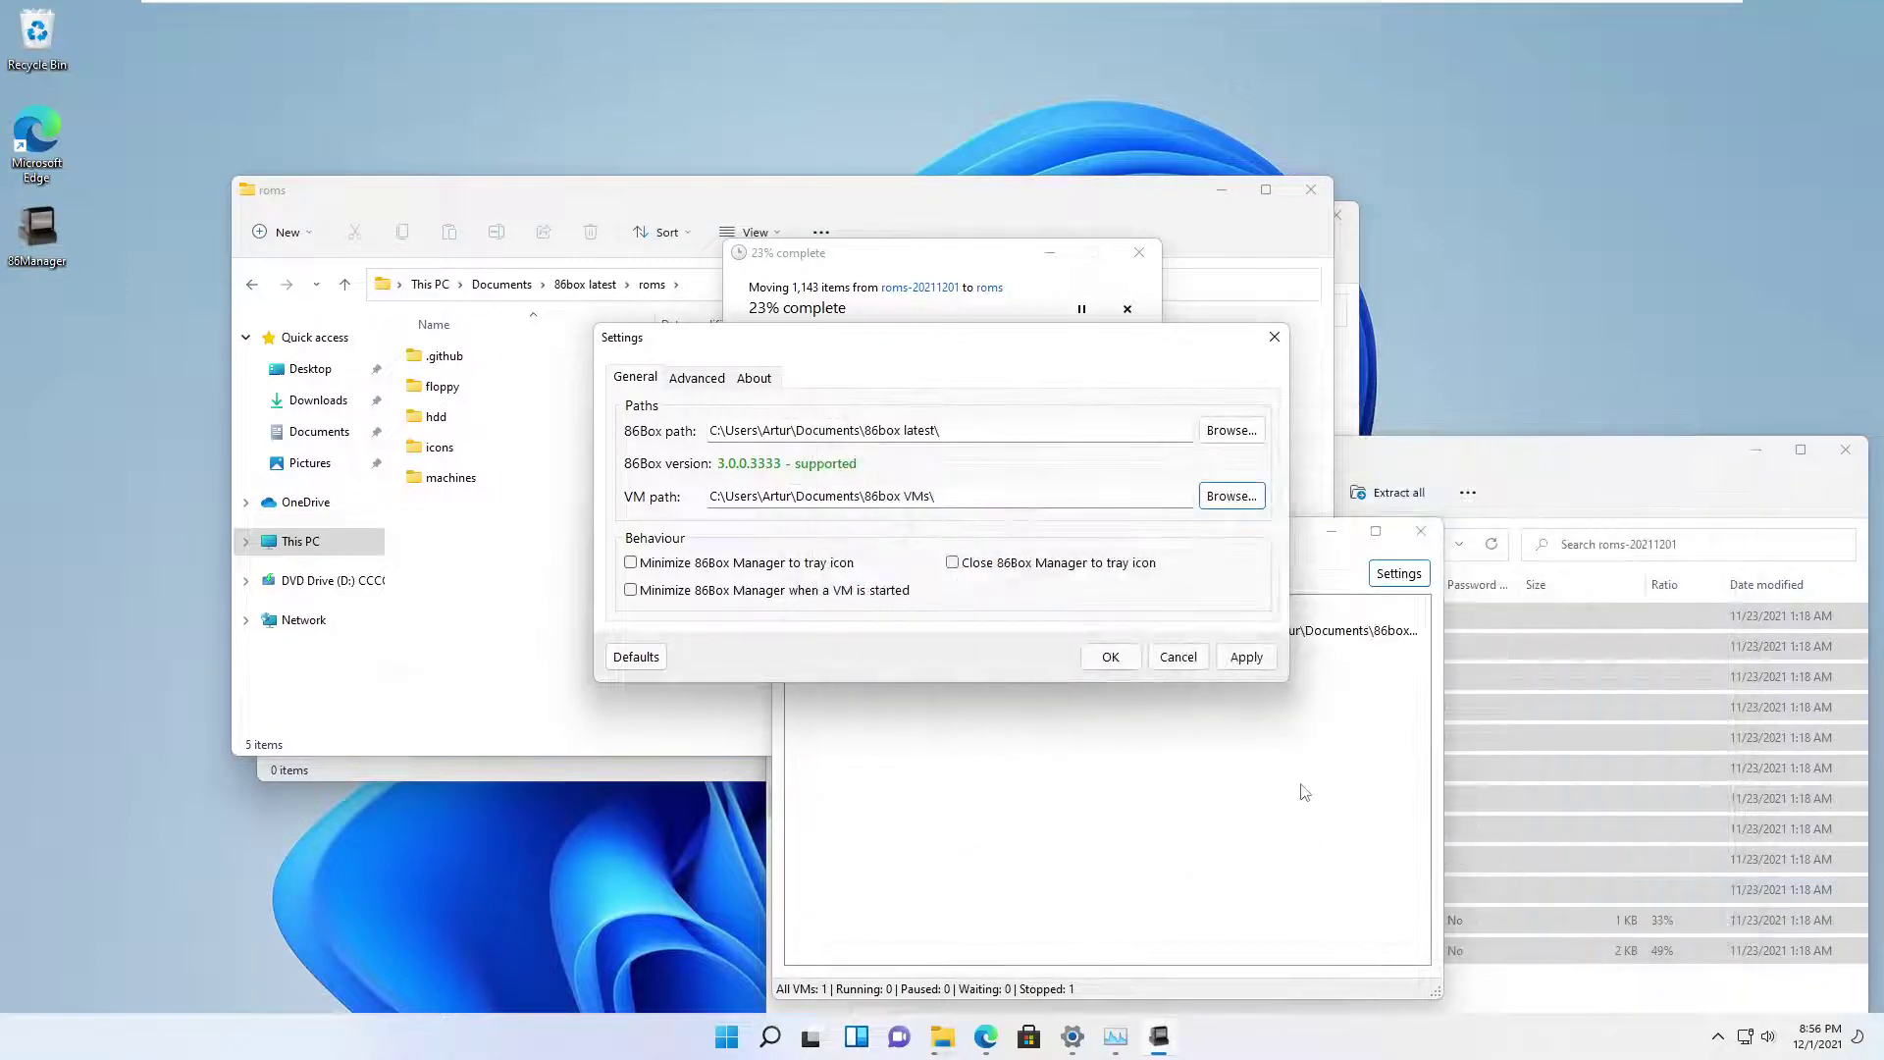
left_click(1239, 661)
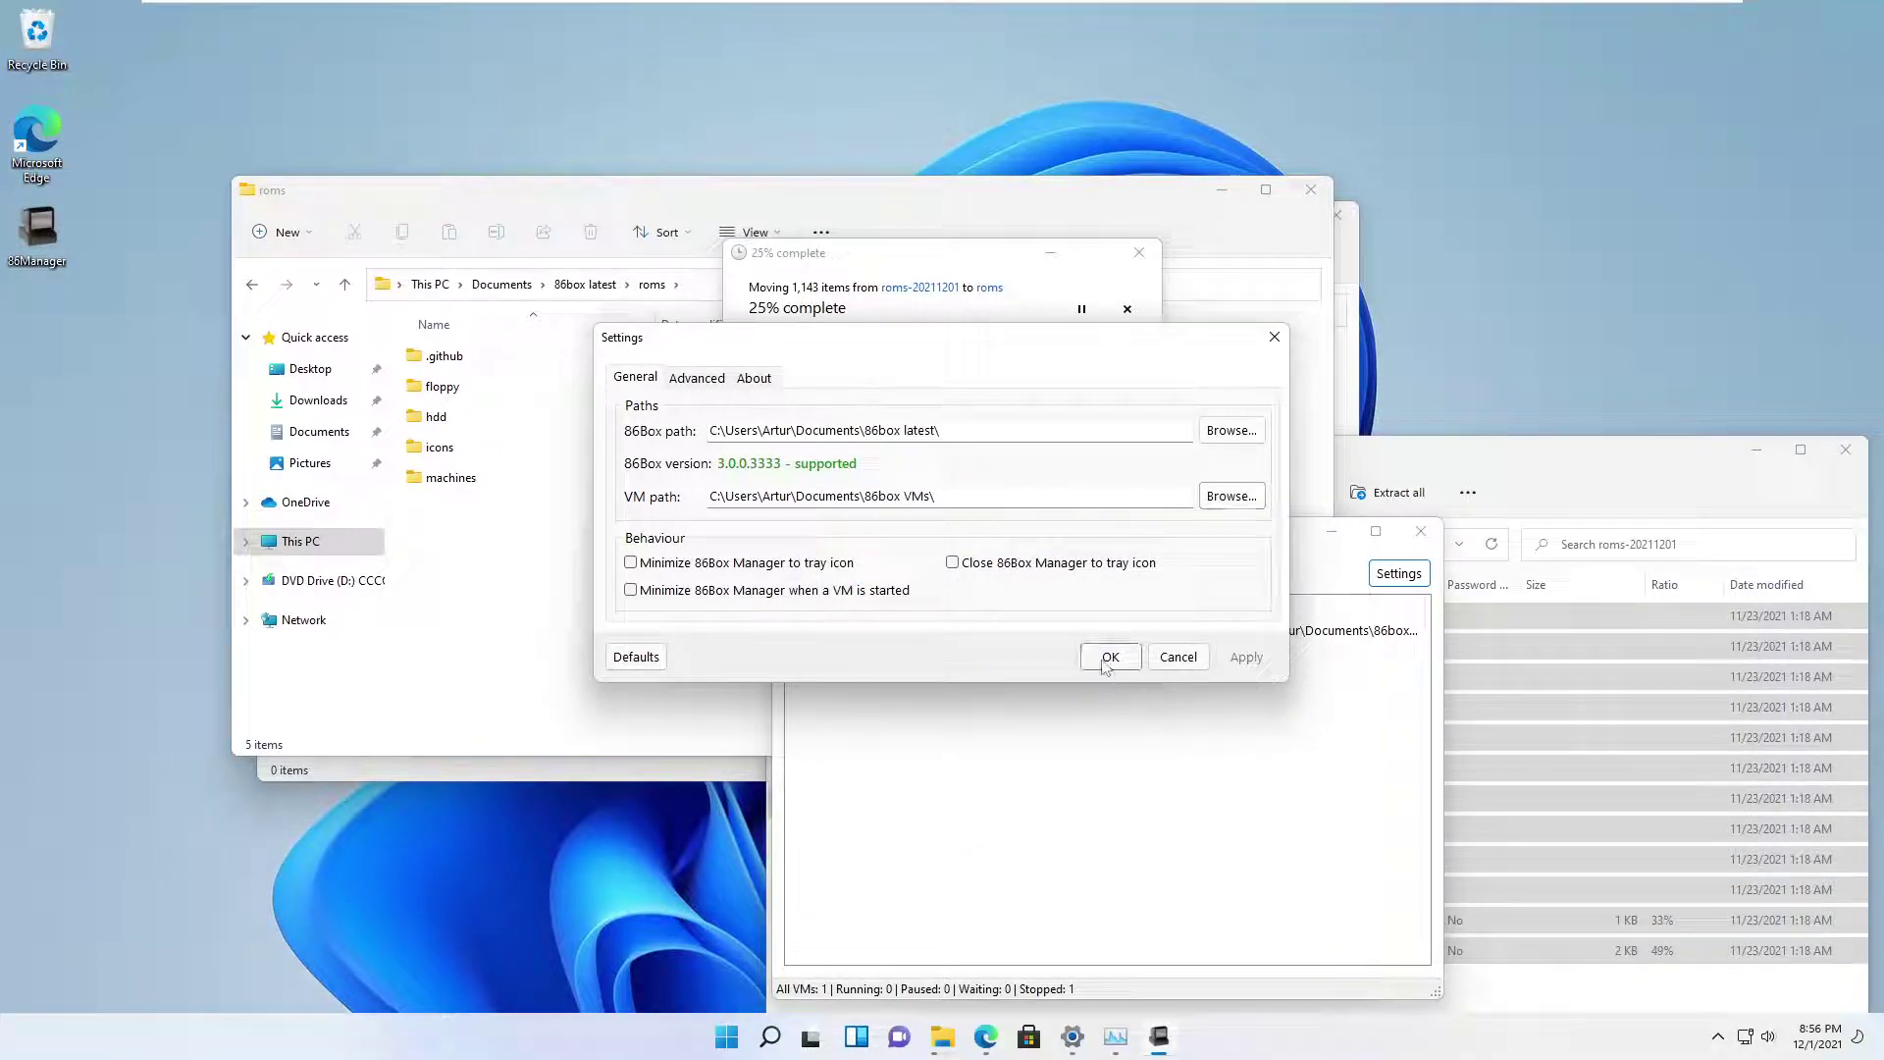
left_click(1106, 663)
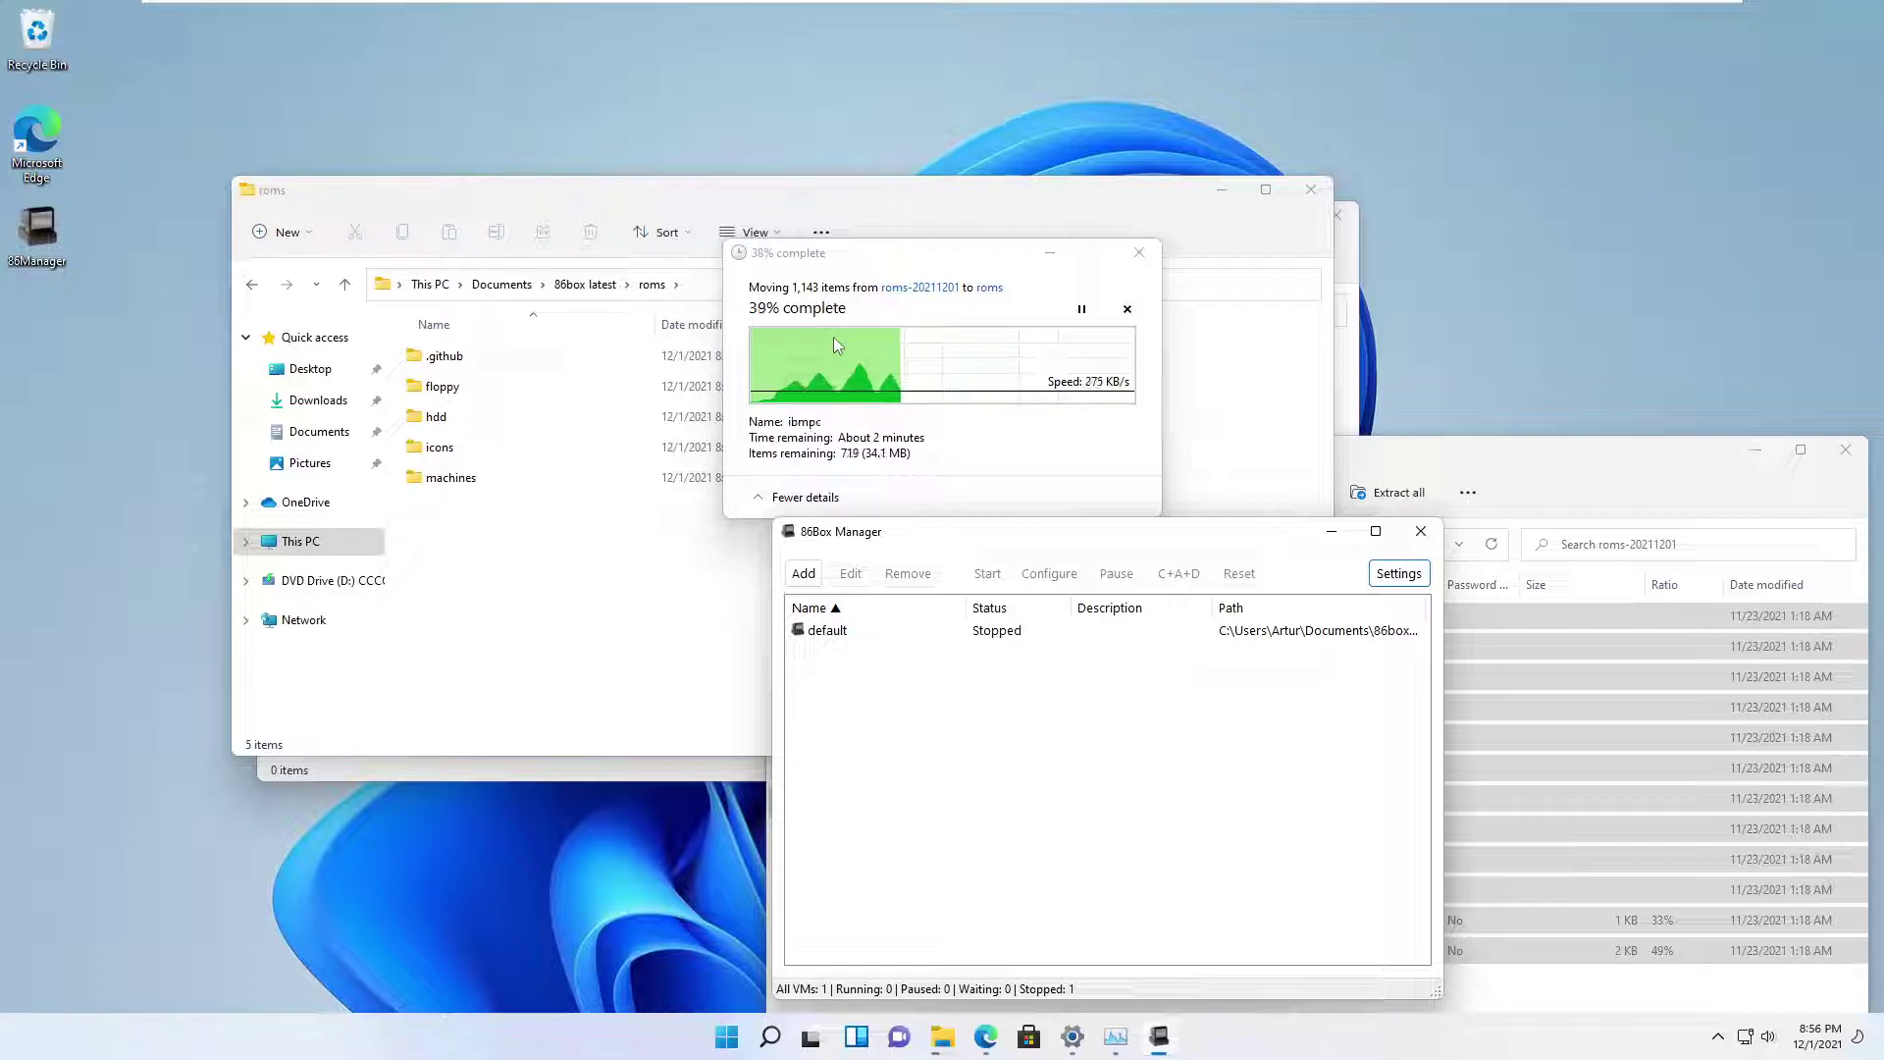
Rearrange the 86Box Manager and file-move progress windows while the ROMs transfer, keeping the manager as a floating window
left_click_drag(1027, 543, 1137, 429)
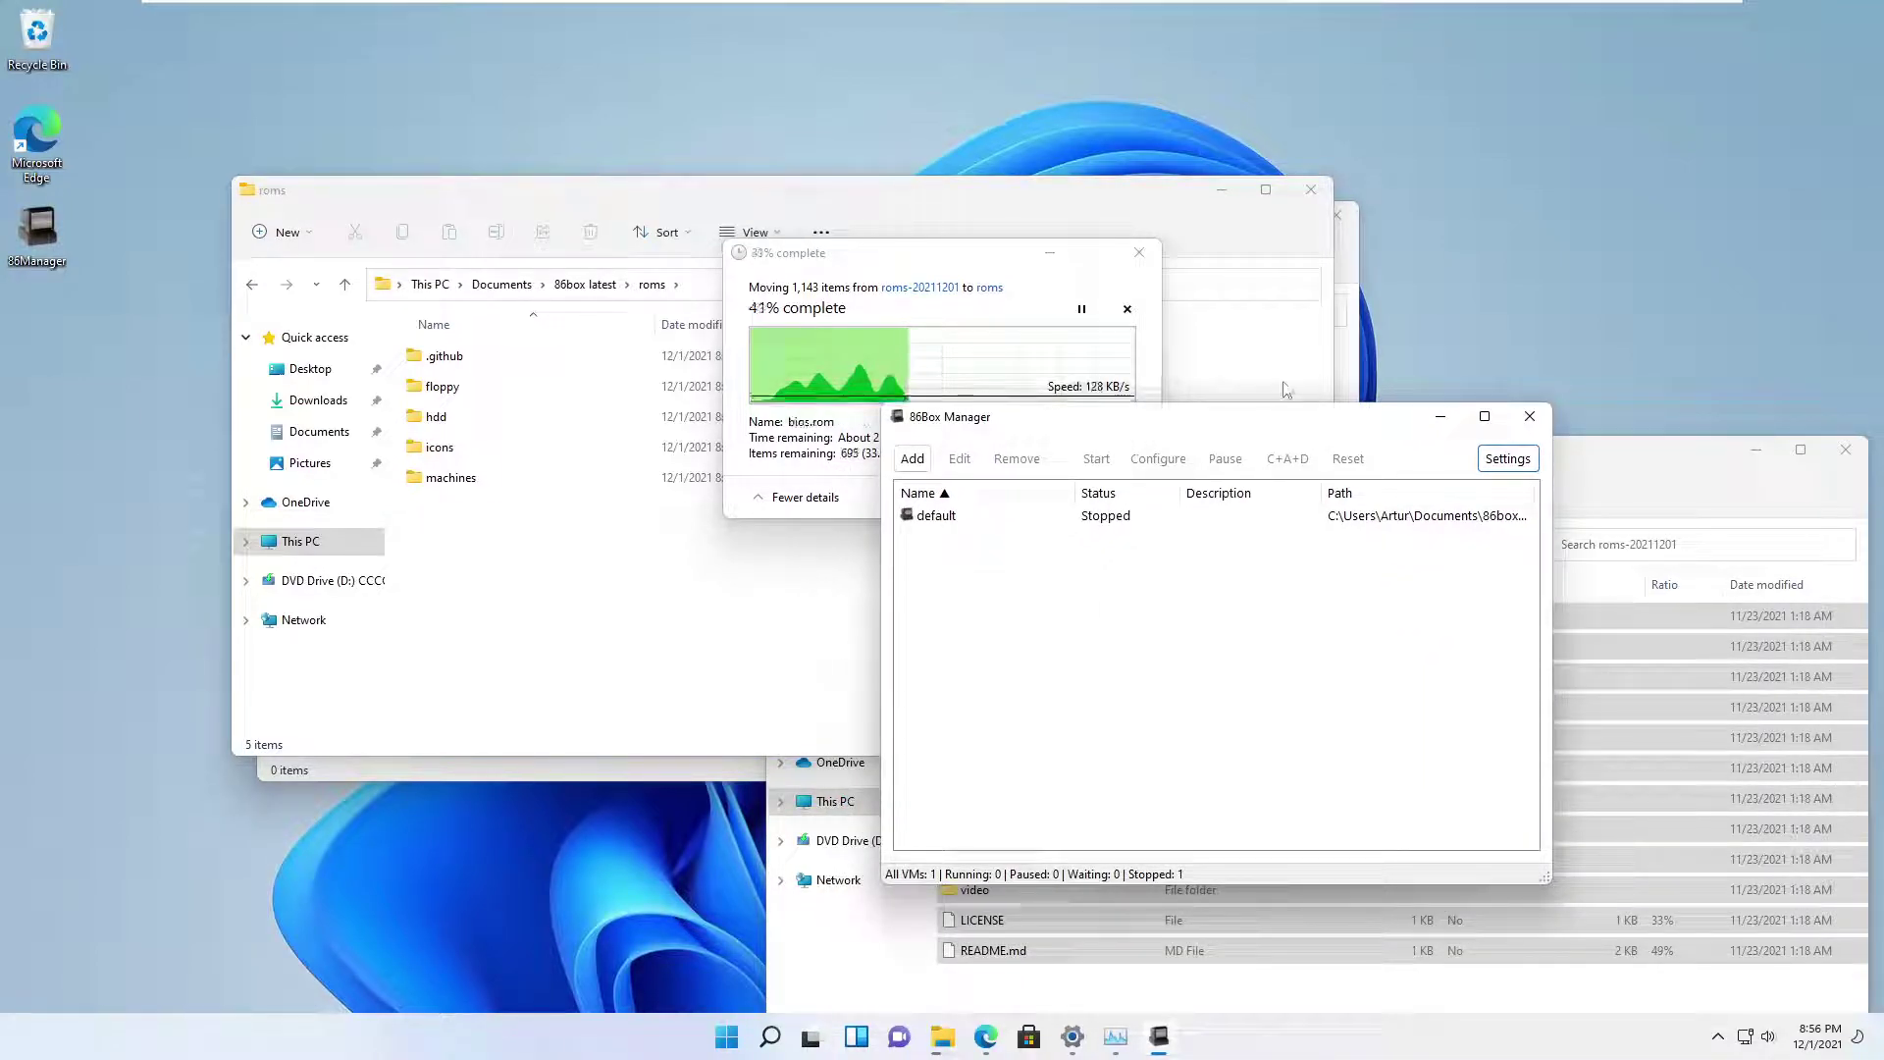
left_click_drag(1242, 425, 1195, 450)
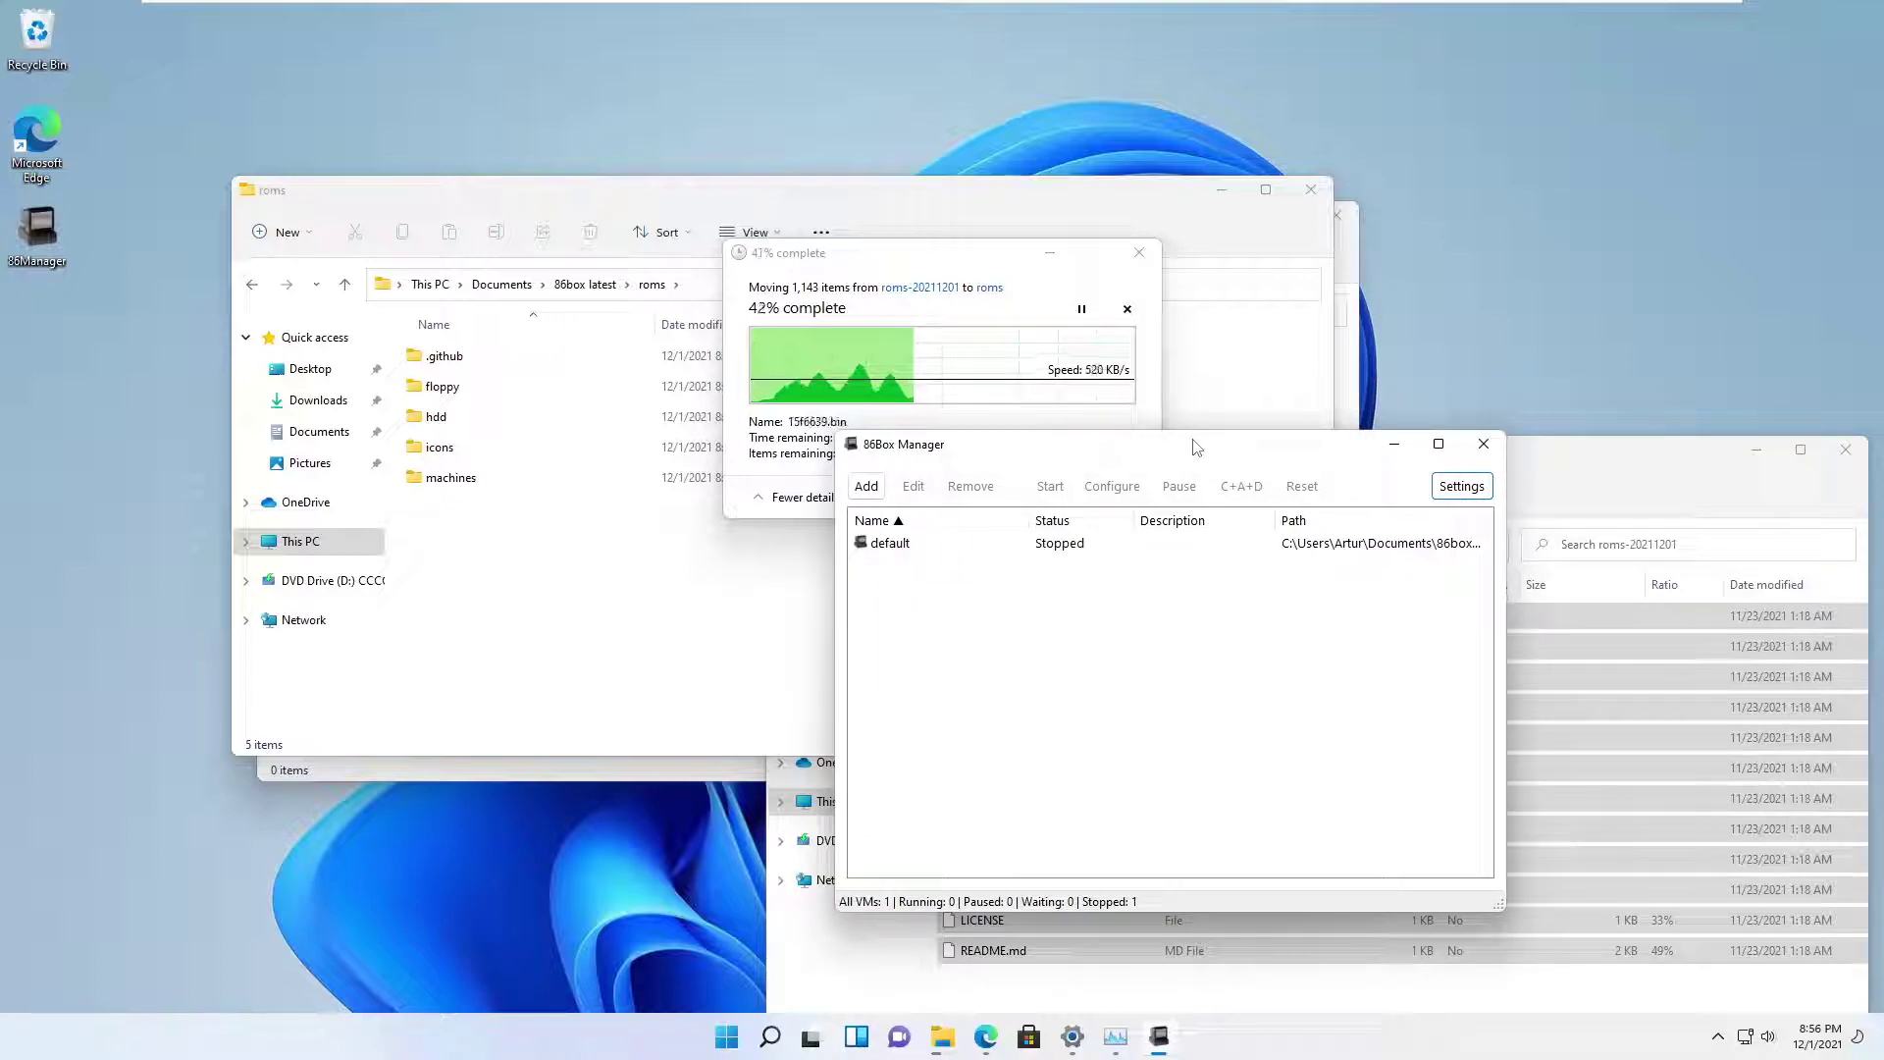
left_click(914, 258)
left_click_drag(914, 258, 828, 227)
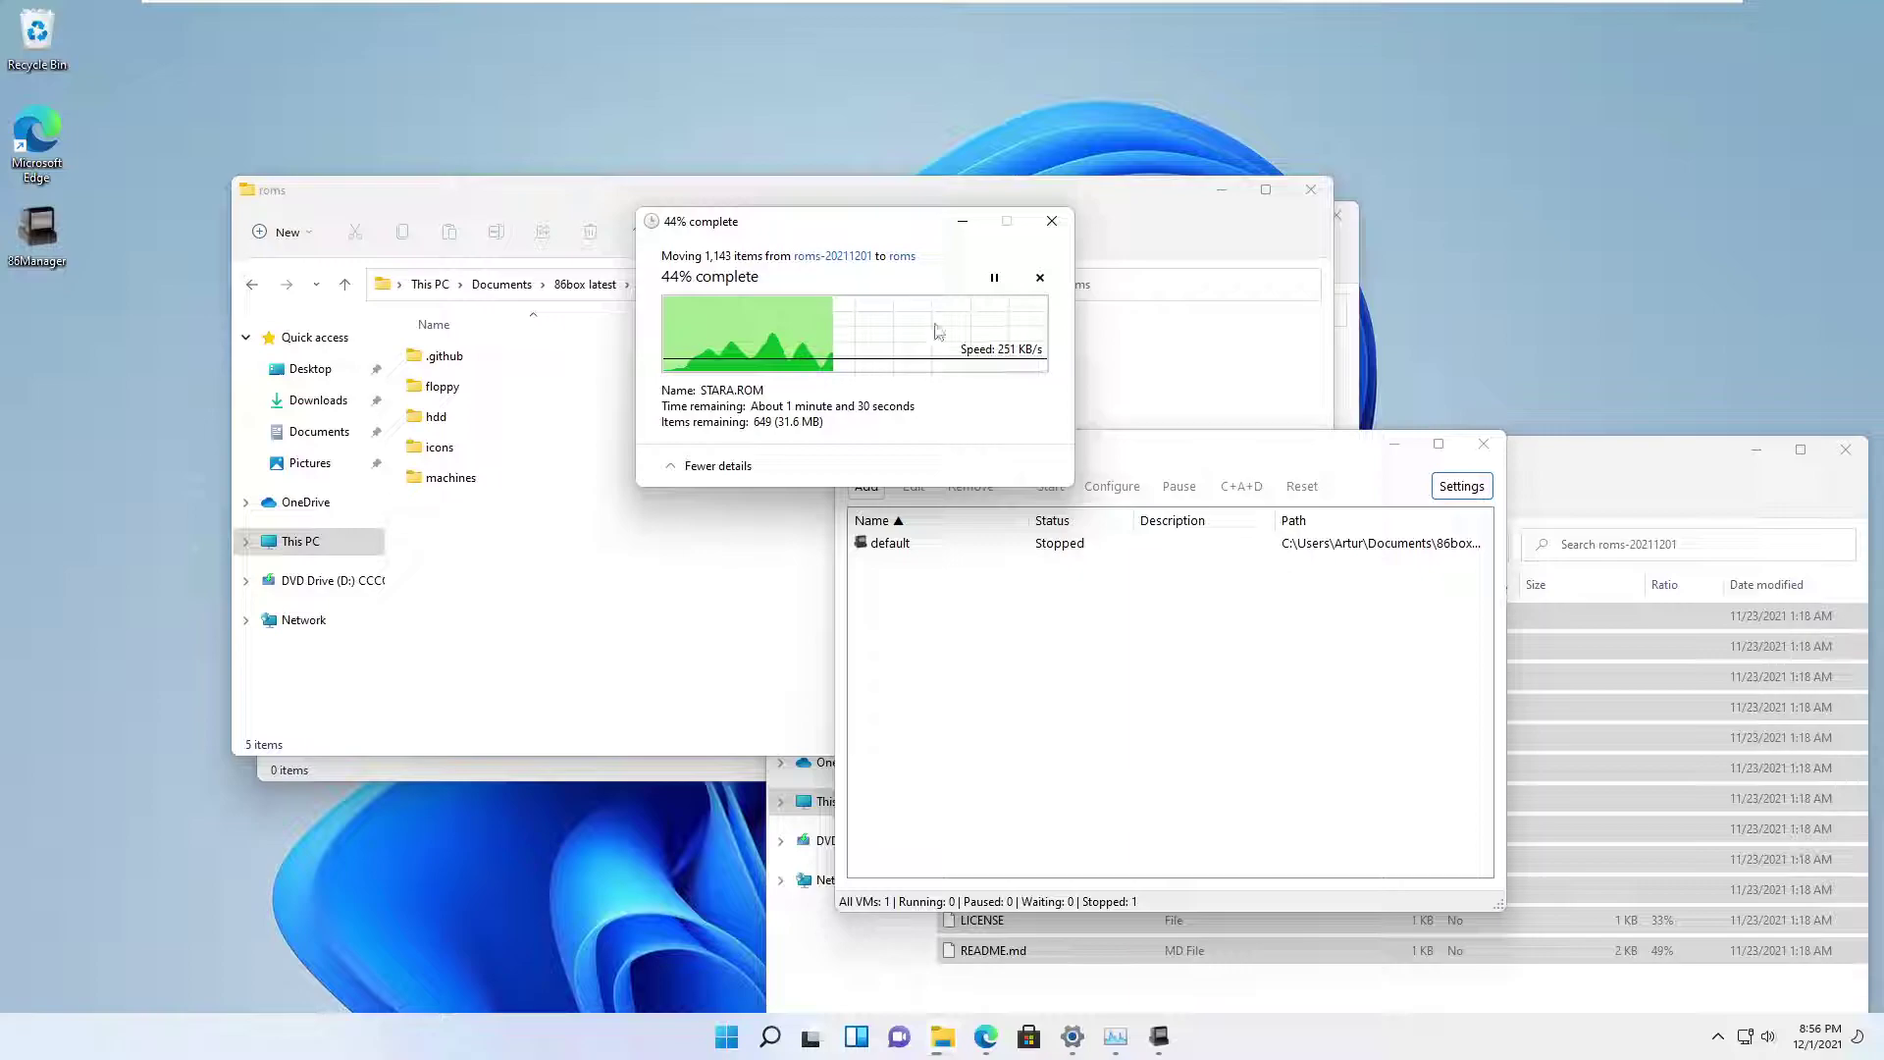
left_click(1124, 454)
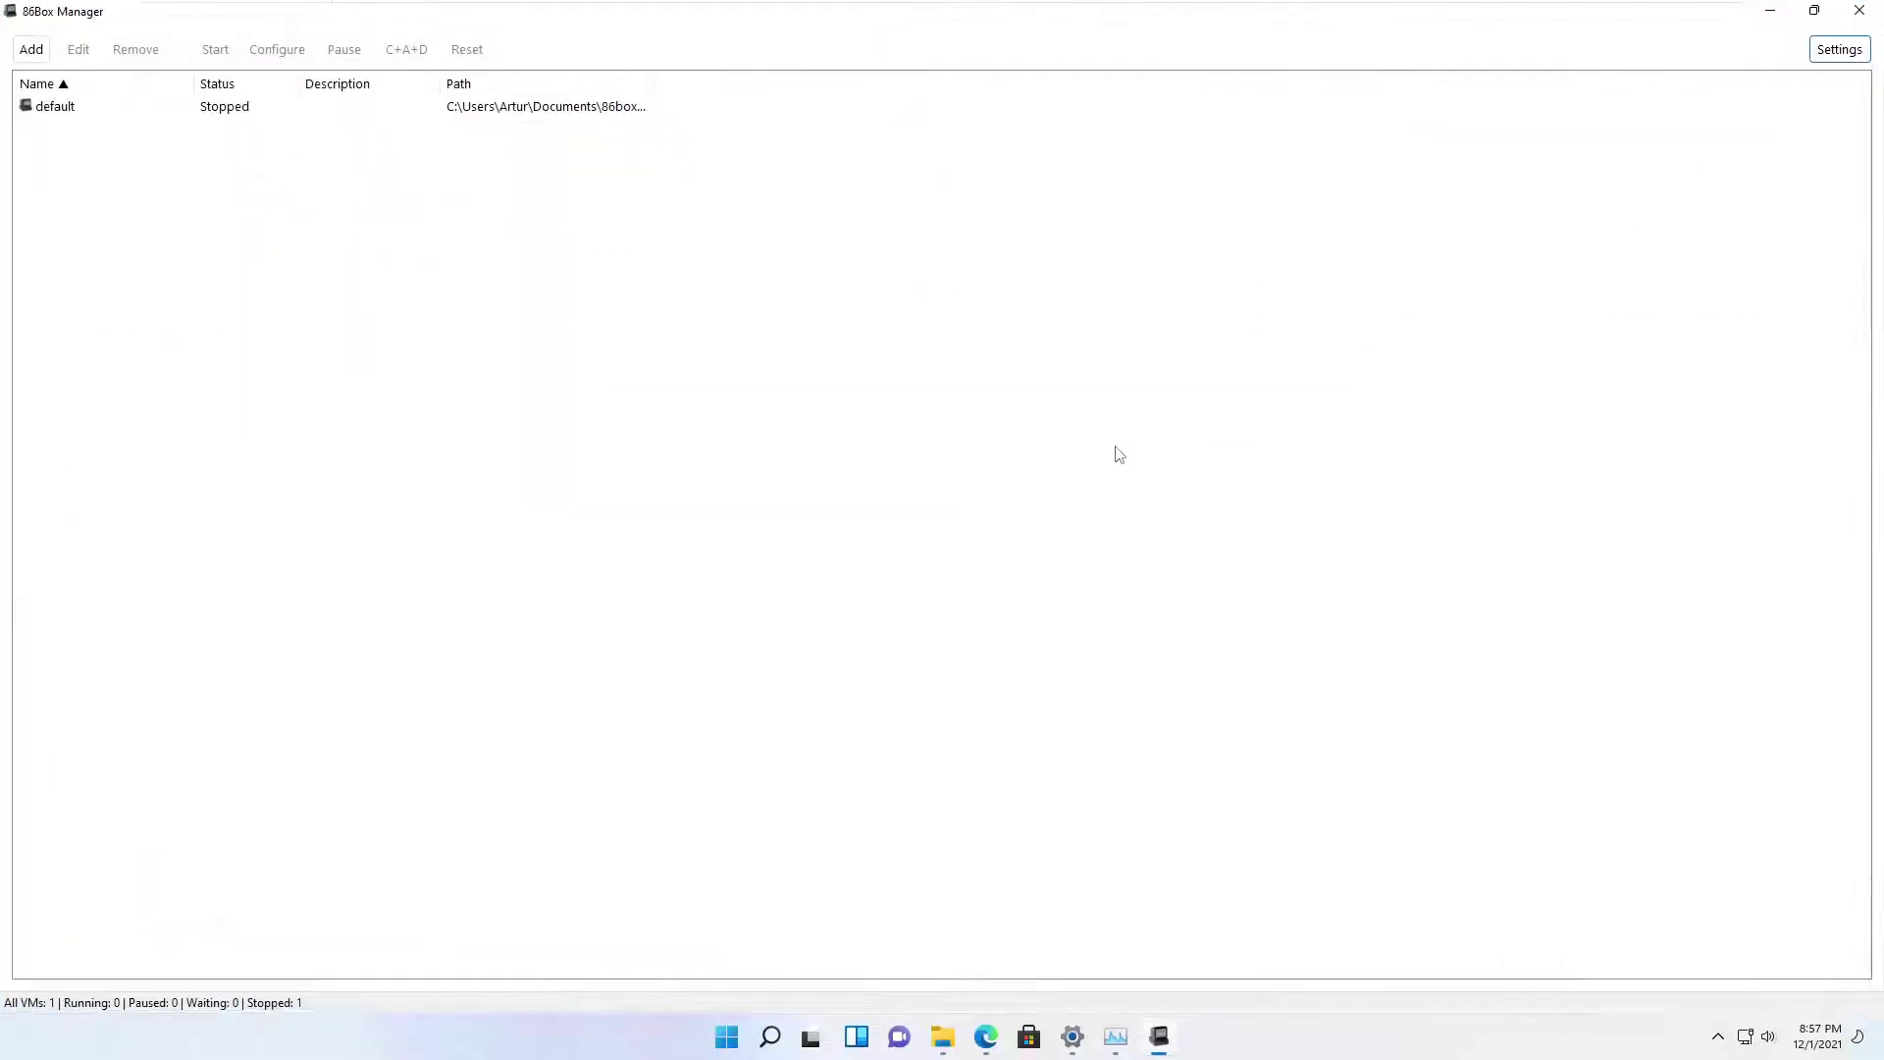
left_click_drag(772, 11, 950, 189)
Add a virtual machine named "test" in 86Box Manager, set to start immediately after creation
left_click(643, 219)
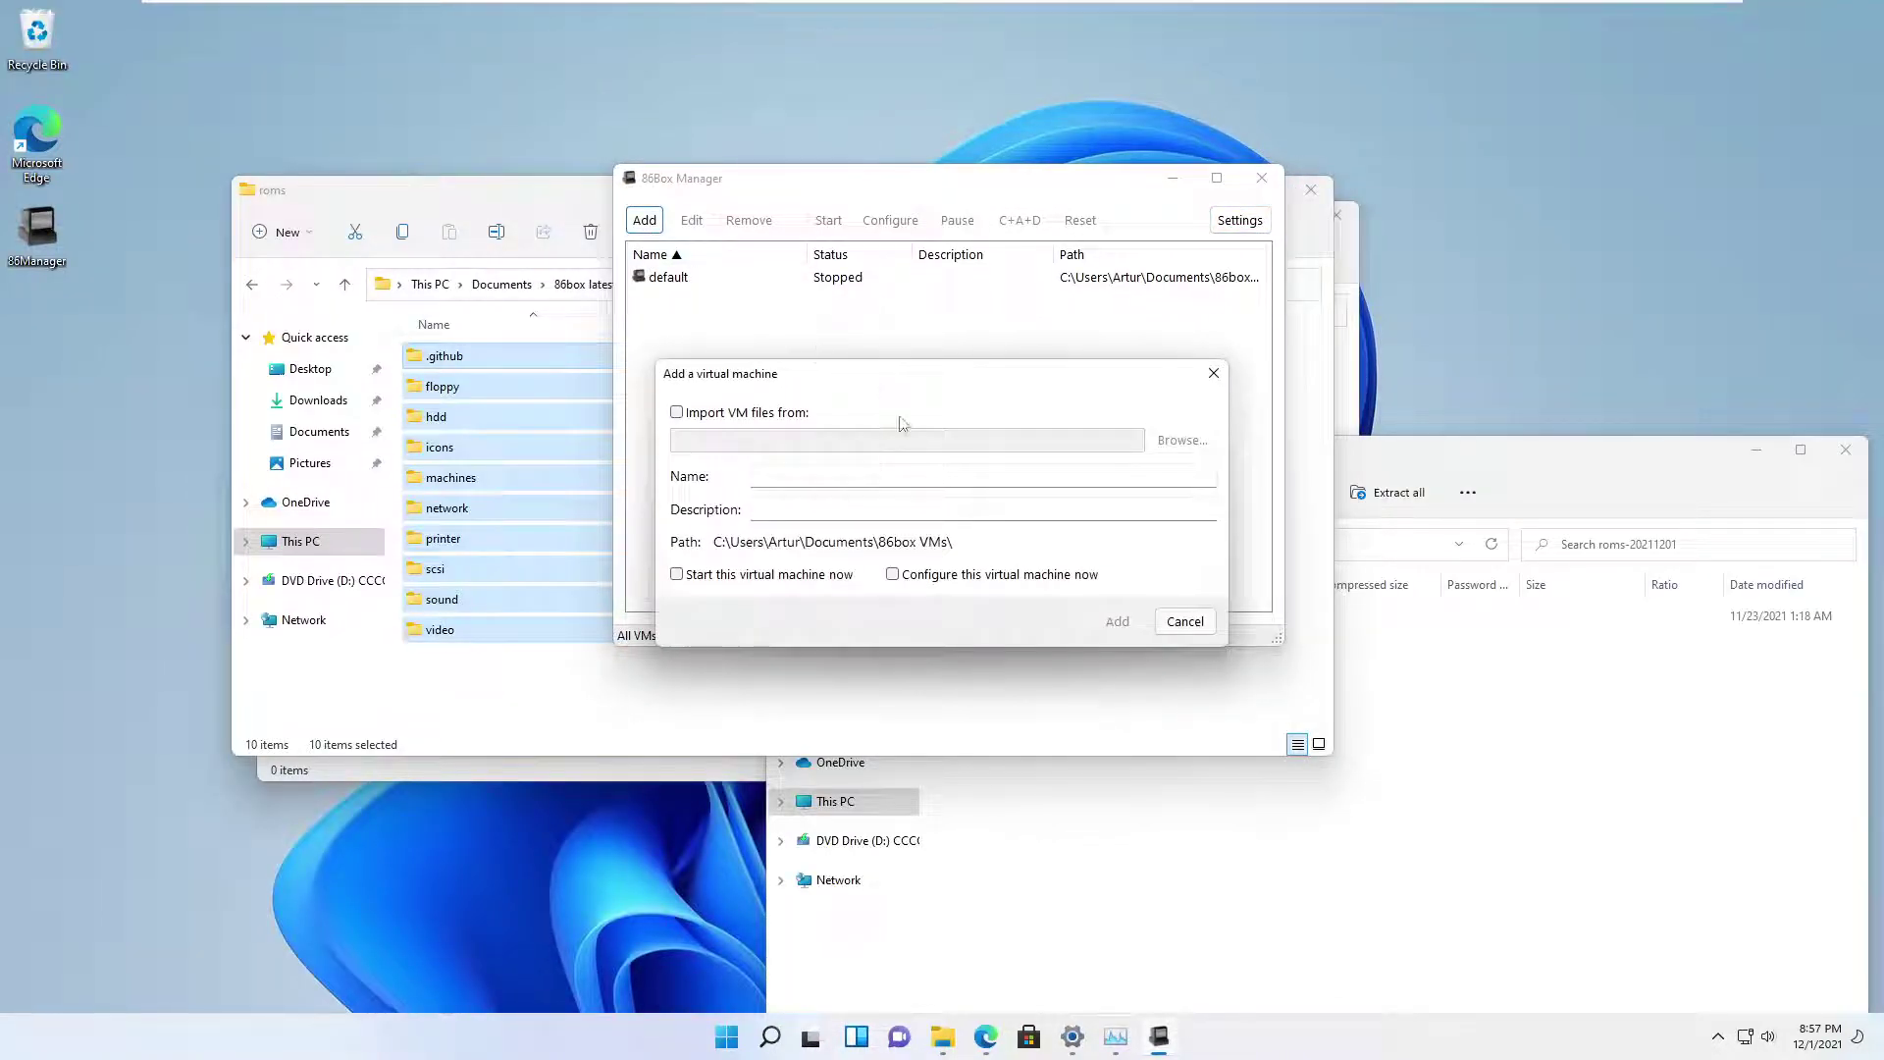
left_click(739, 583)
left_click(981, 477)
type("test")
left_click(1099, 623)
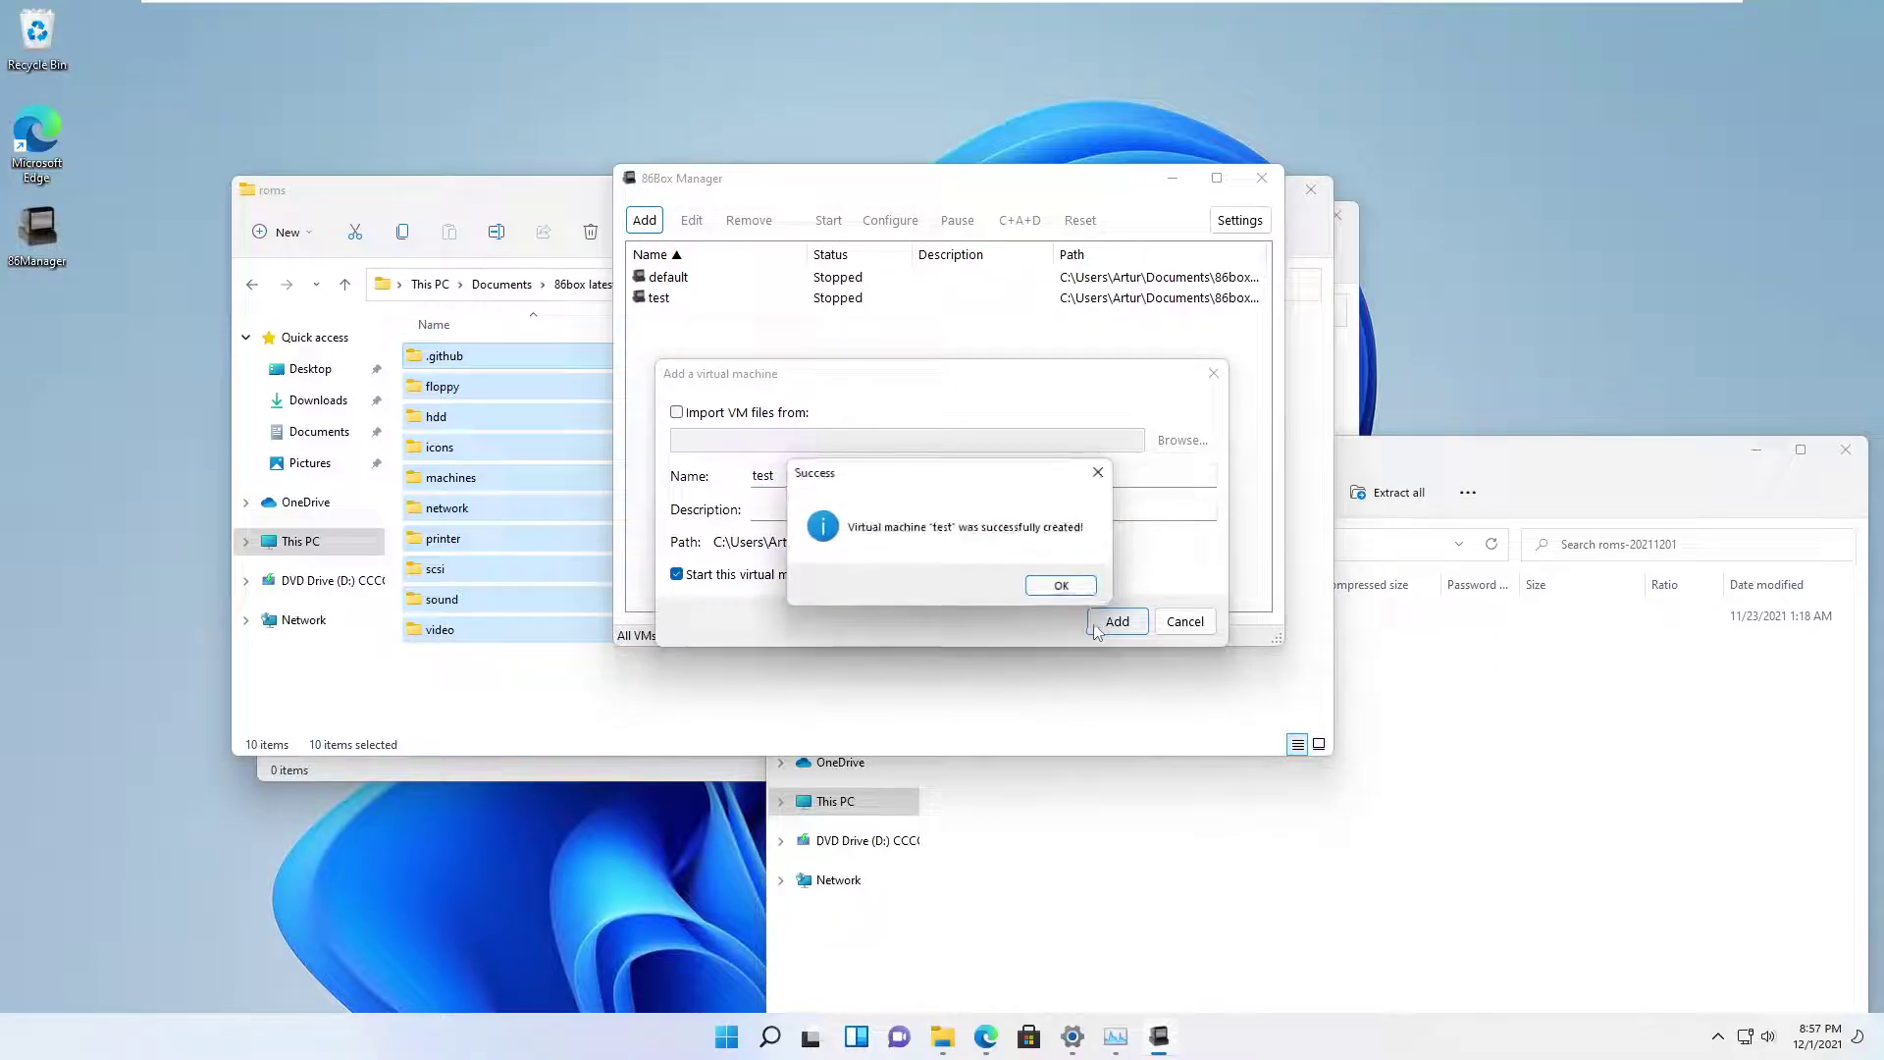
left_click(1061, 585)
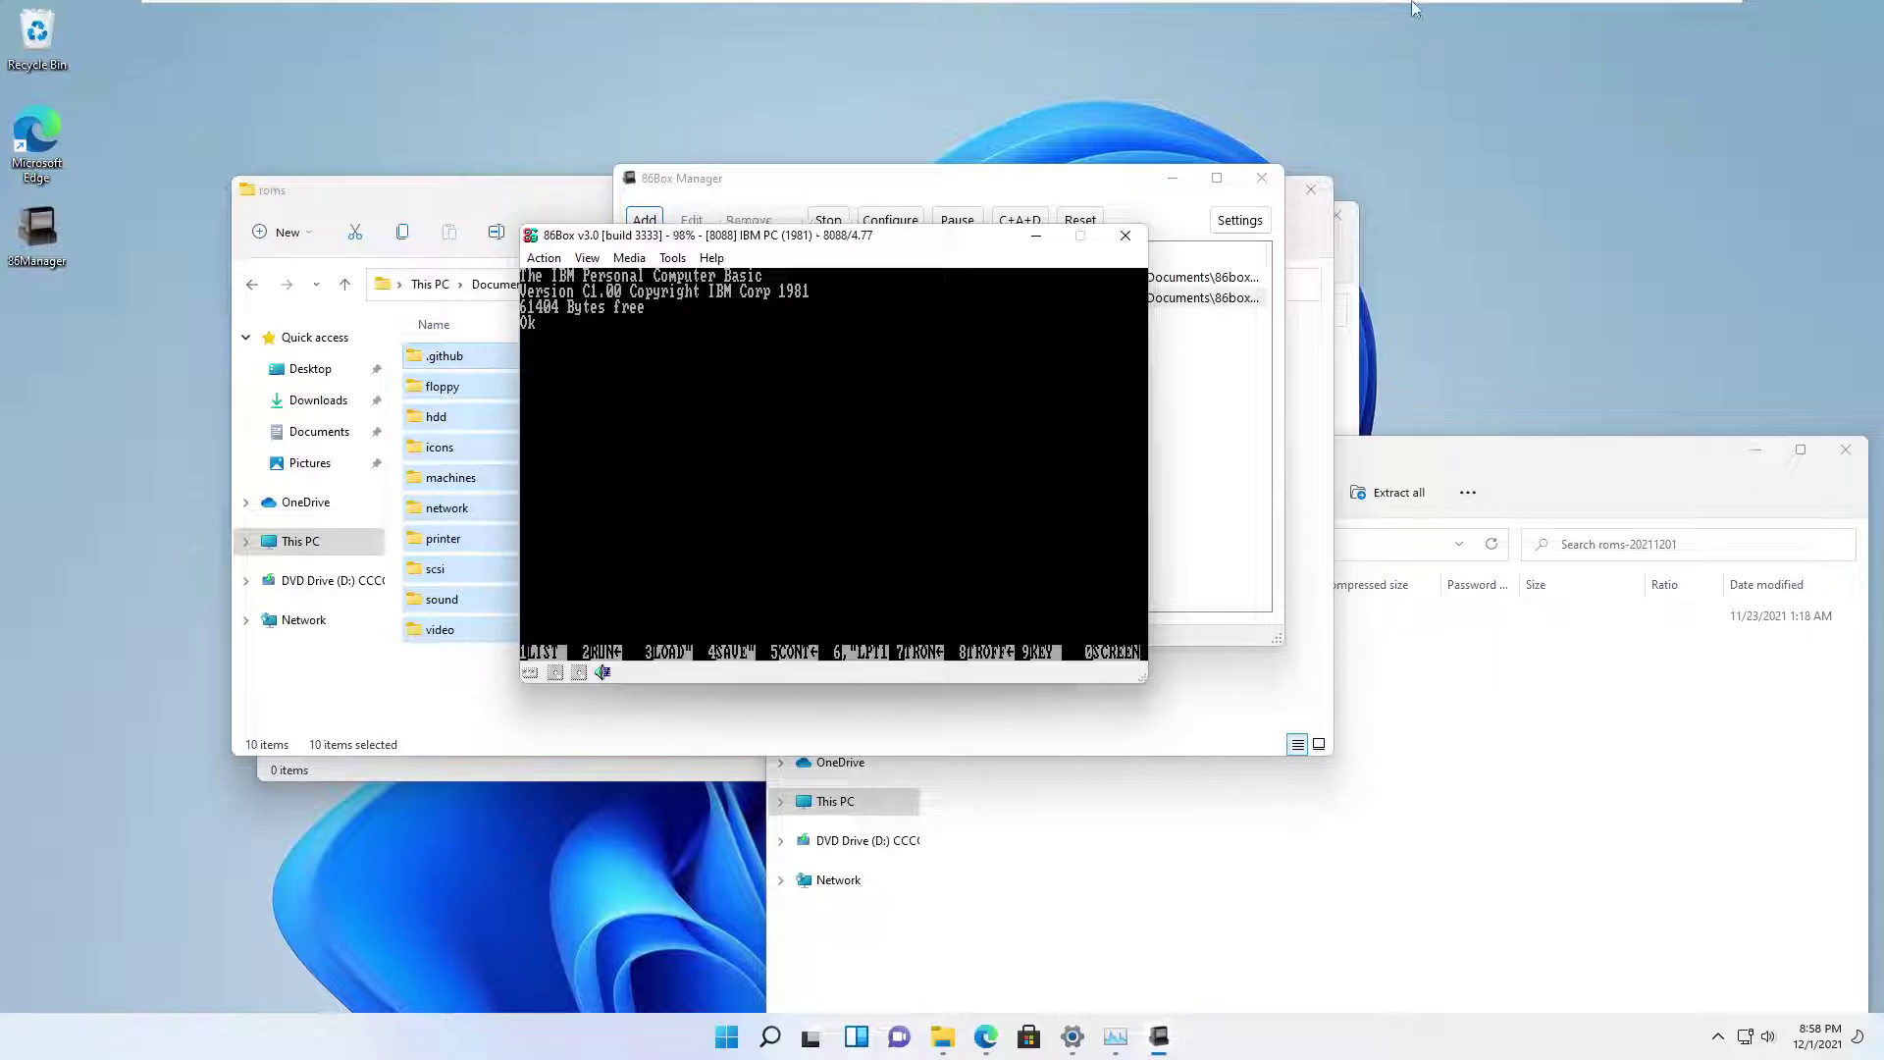
Switch to the Chrome browser showing the 86Box v3.0 release page on GitHub
mouse_move(1415, 9)
key("alt+Tab")
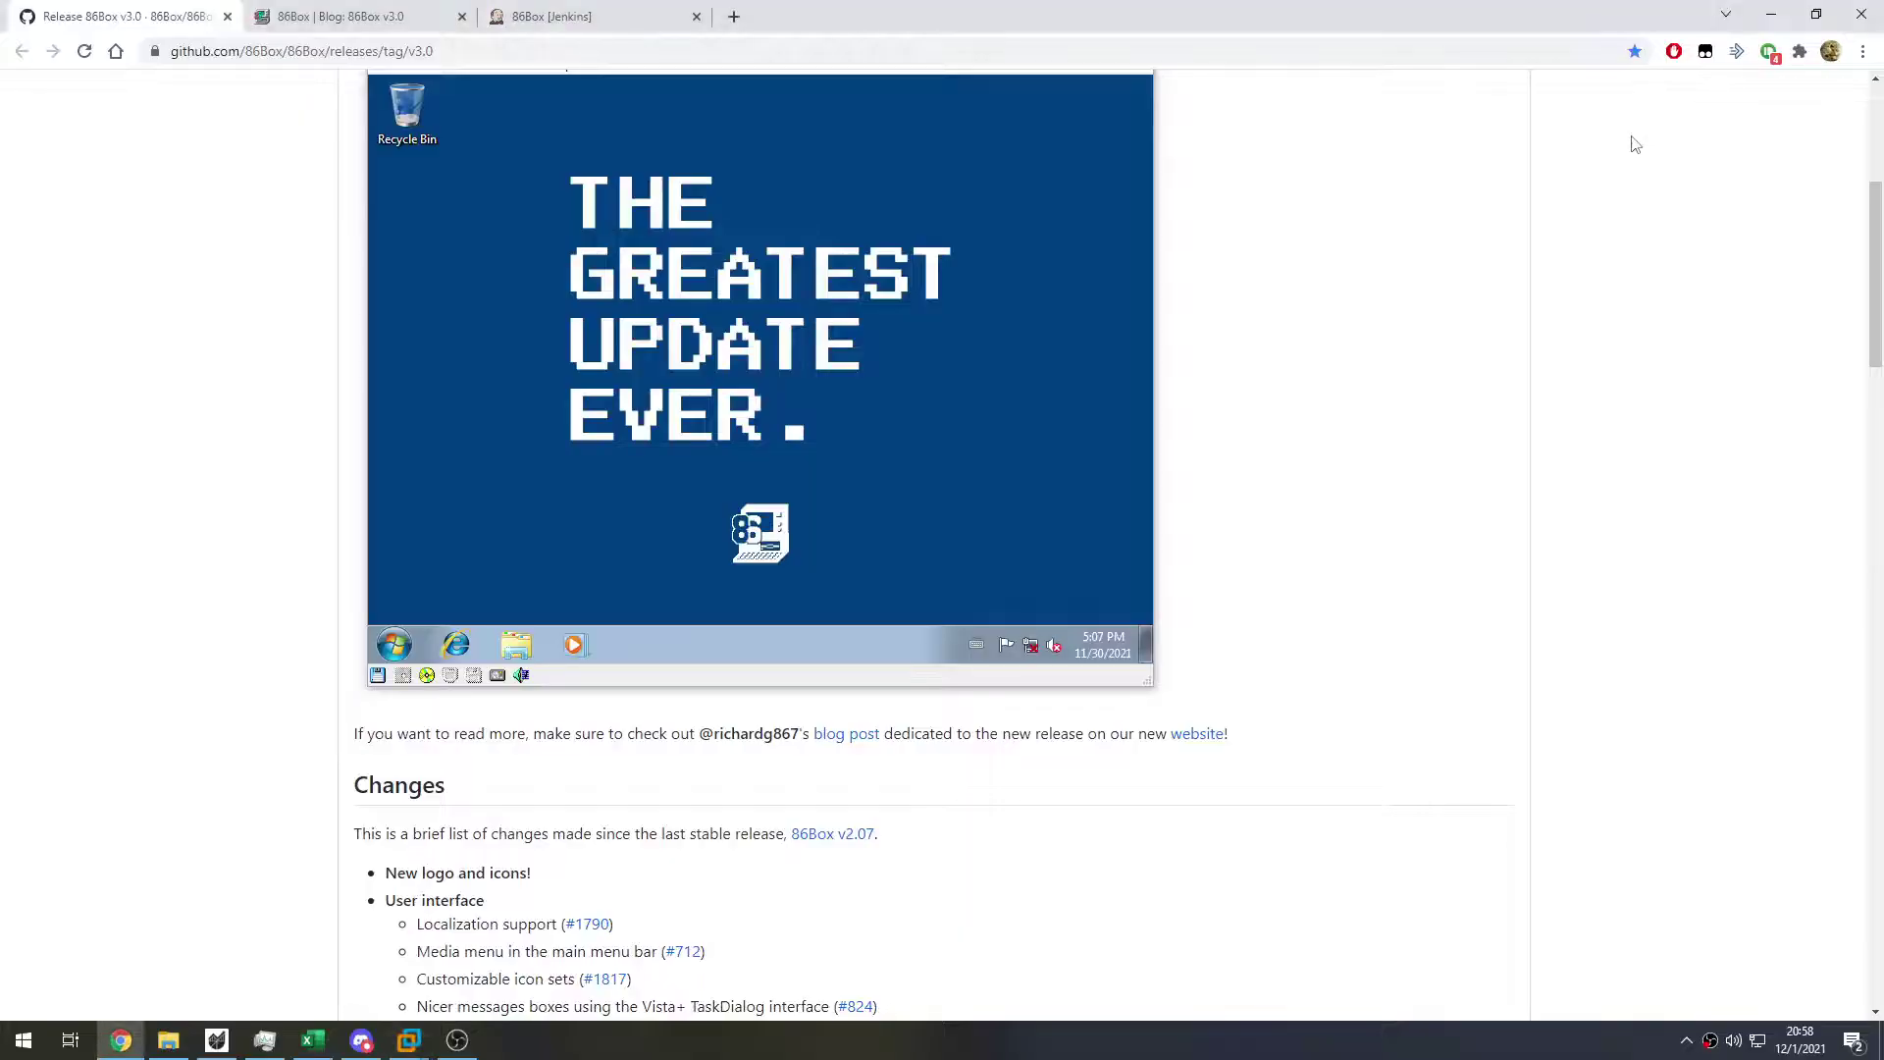